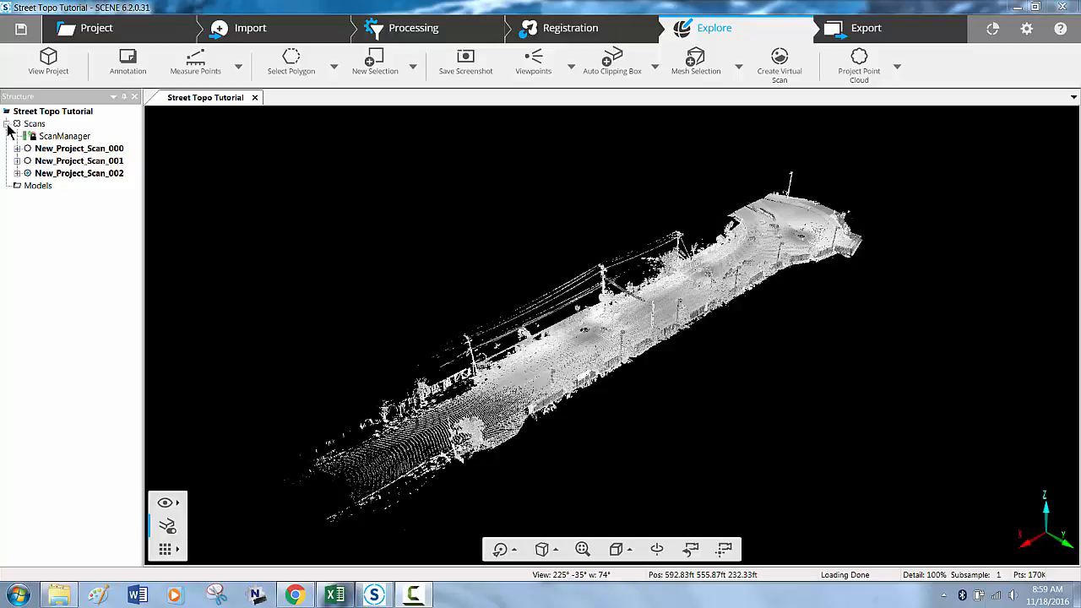
left_click(6, 124)
right_click(67, 114)
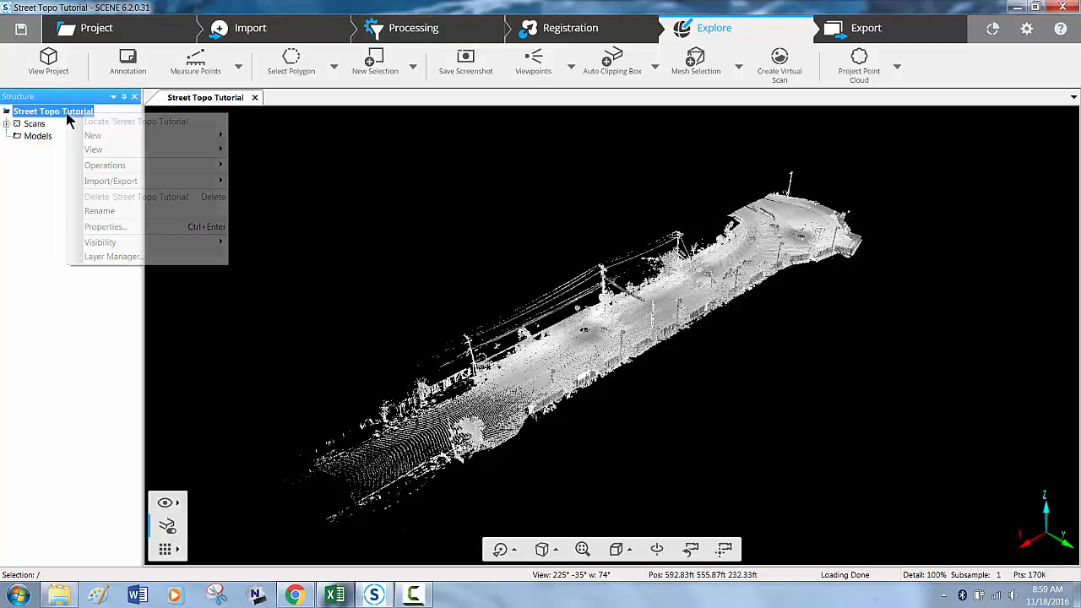
mouse_move(131, 132)
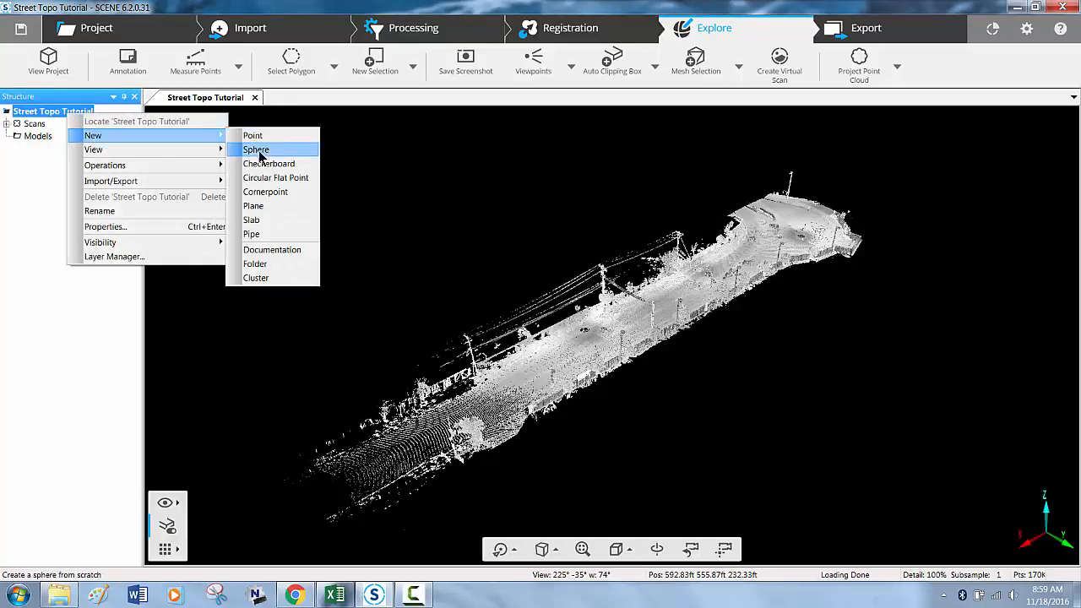
left_click(271, 277)
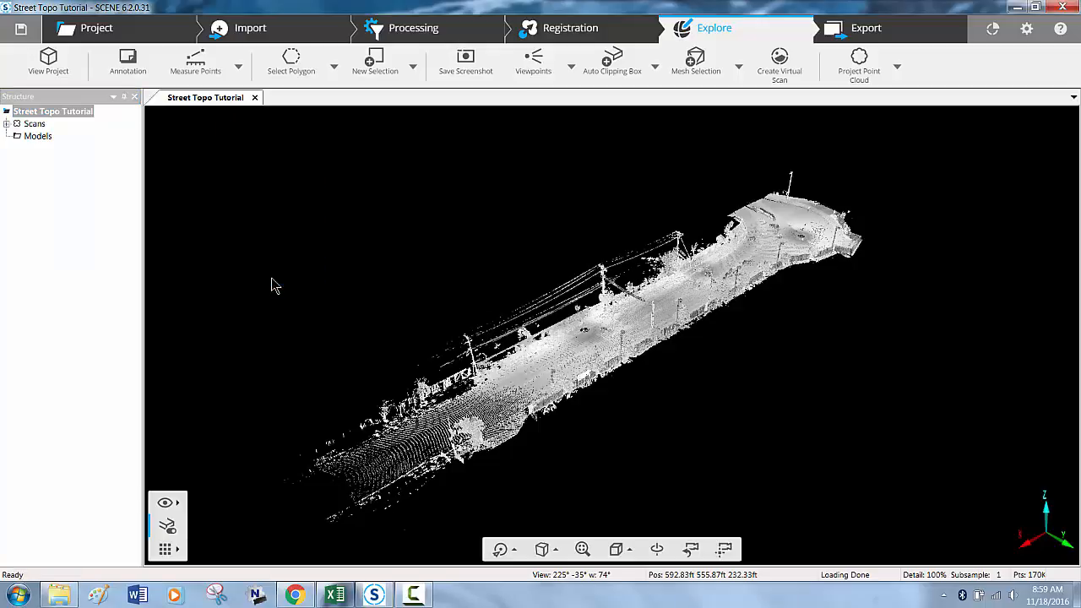
left_click(458, 596)
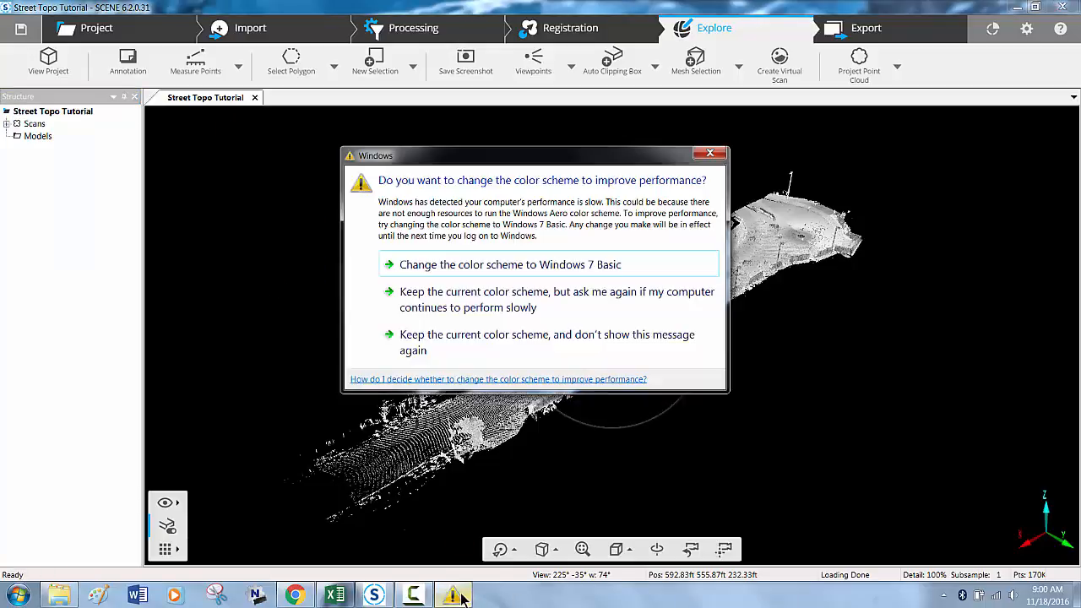
left_click(709, 154)
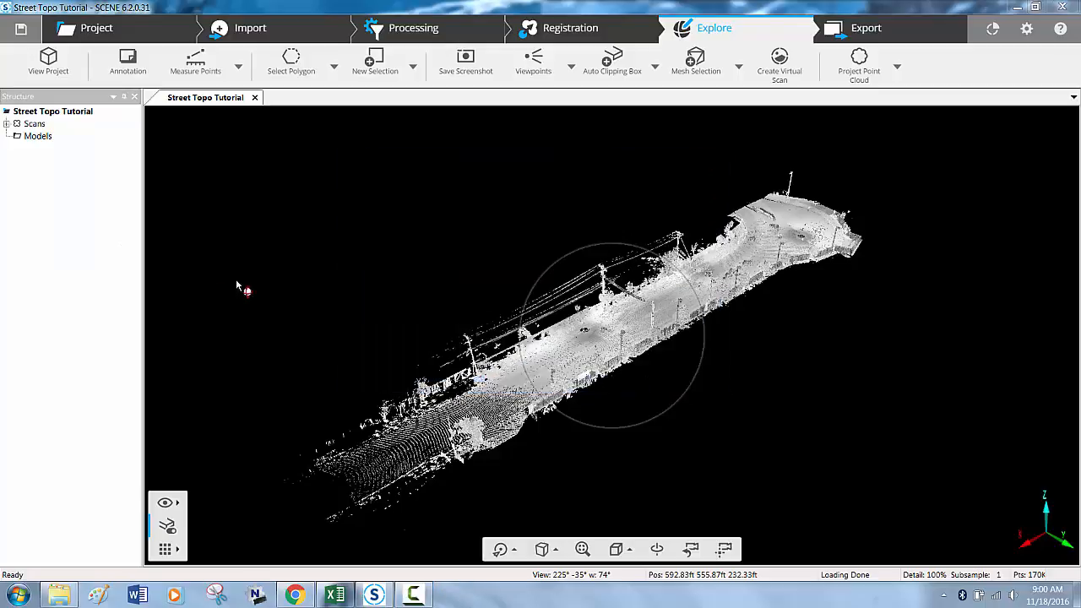
- Create a cluster named GeoRef in the Street Topo Tutorial project and move the Scans cluster into it
right_click(64, 115)
mouse_move(173, 137)
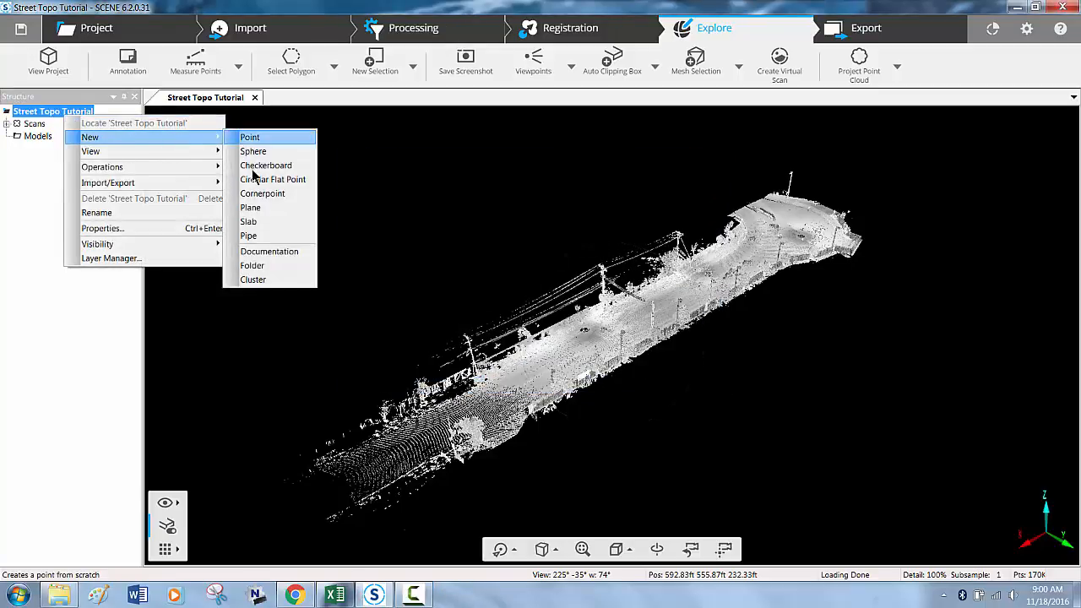
left_click(252, 265)
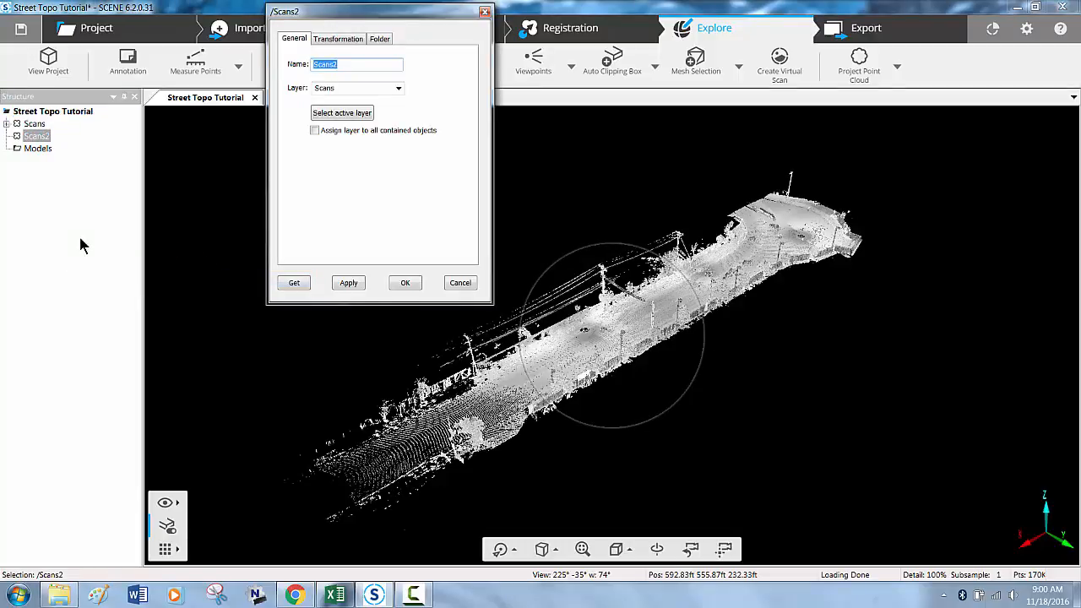
type("GeoRef")
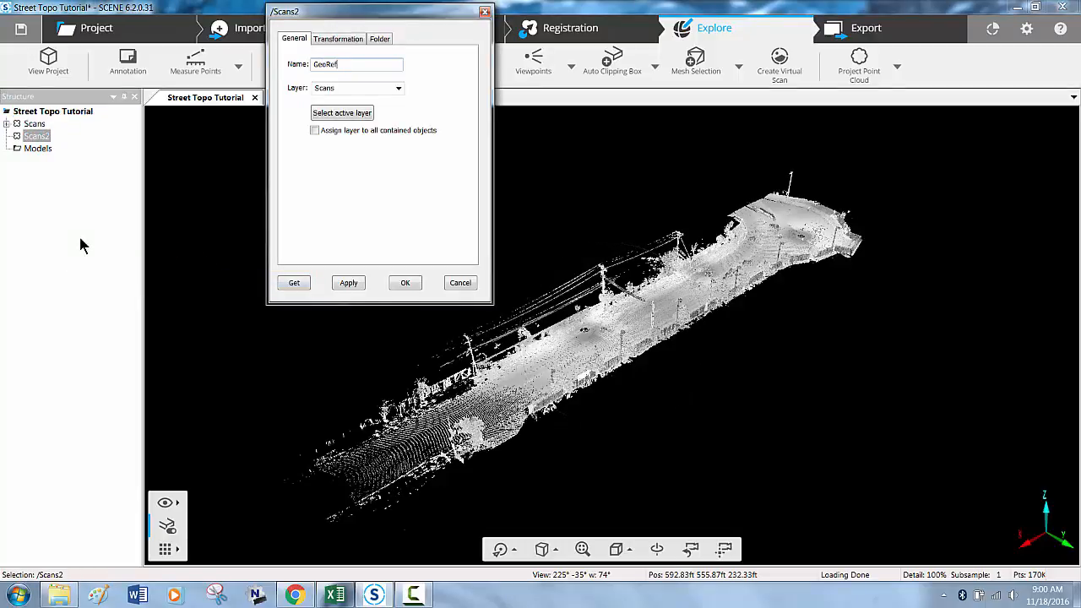
key("Return")
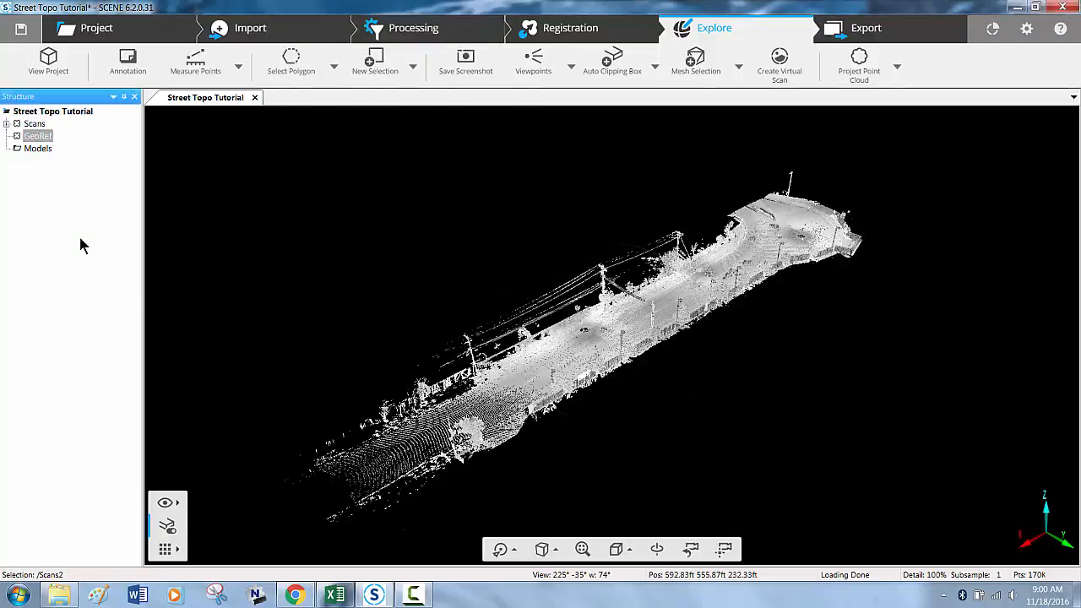
left_click(34, 124)
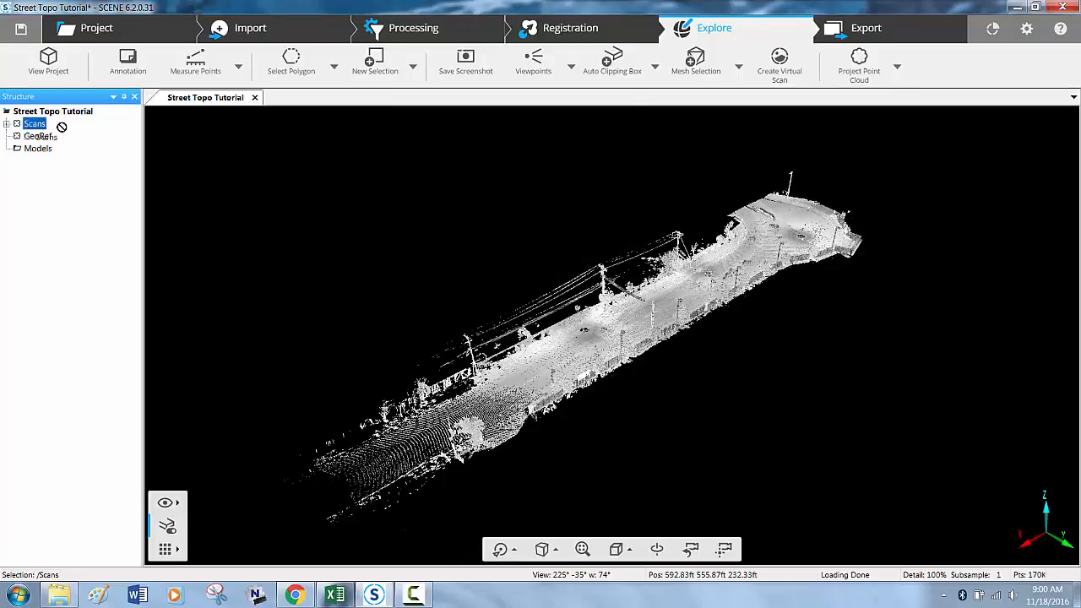
left_click_drag(40, 141, 40, 139)
- Open the Street Survey file in the FARO Focus folder and examine the point numbers and coordinates of the survey targets
left_click(56, 596)
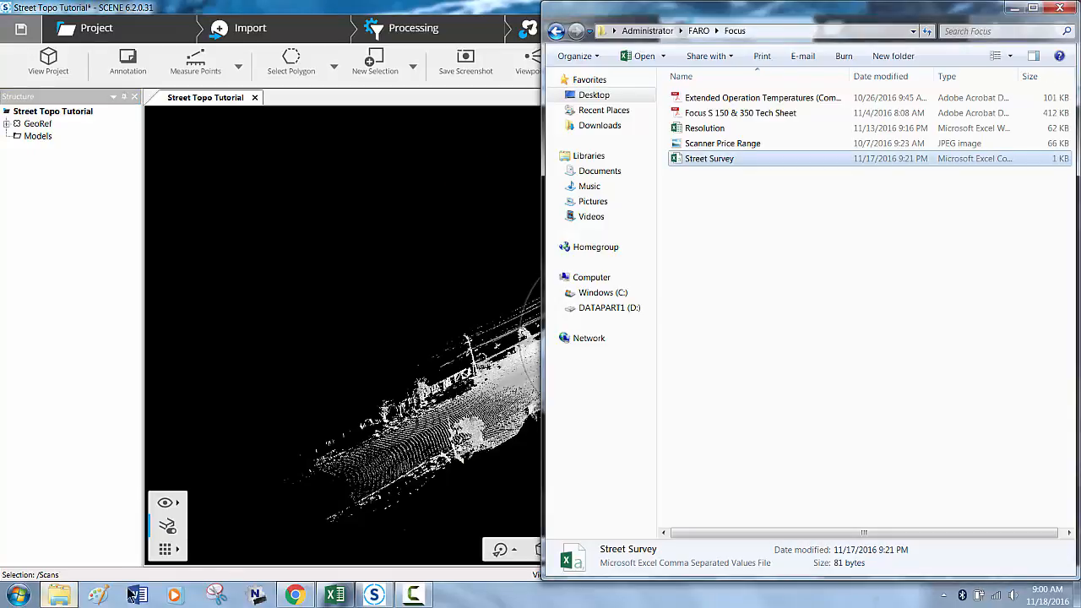
double_click(733, 160)
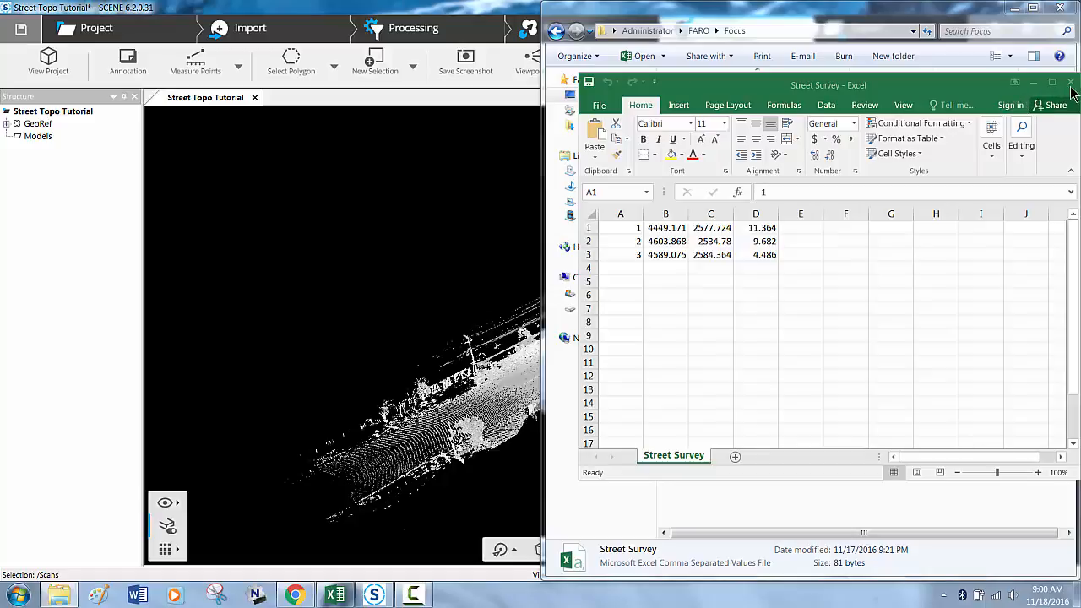
left_click(1035, 84)
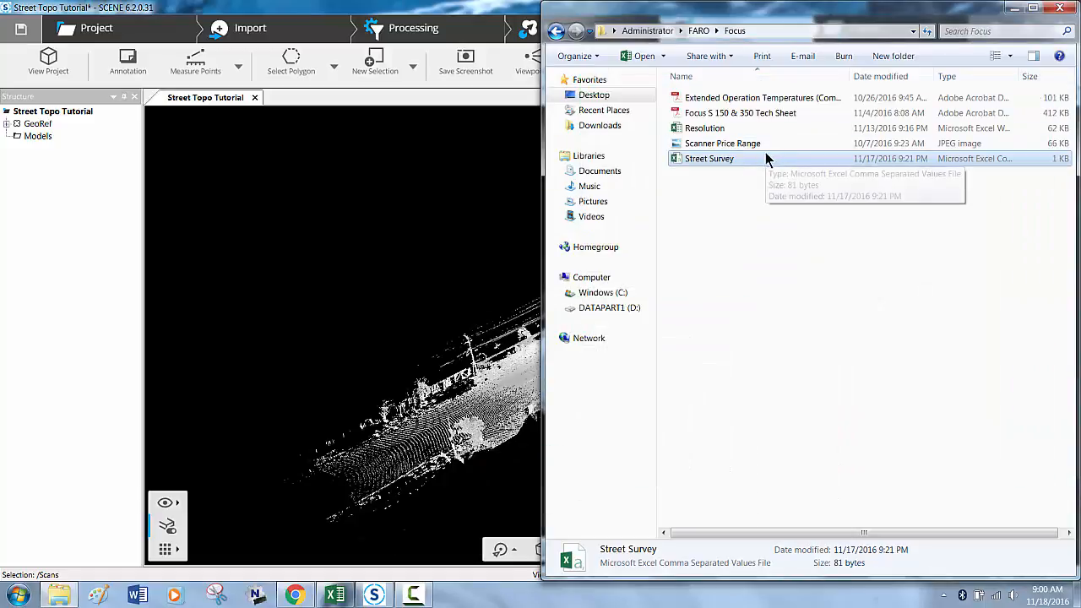
- Import the Street Survey file into the SCENE project as references on workspace level
left_click_drag(767, 159, 59, 220)
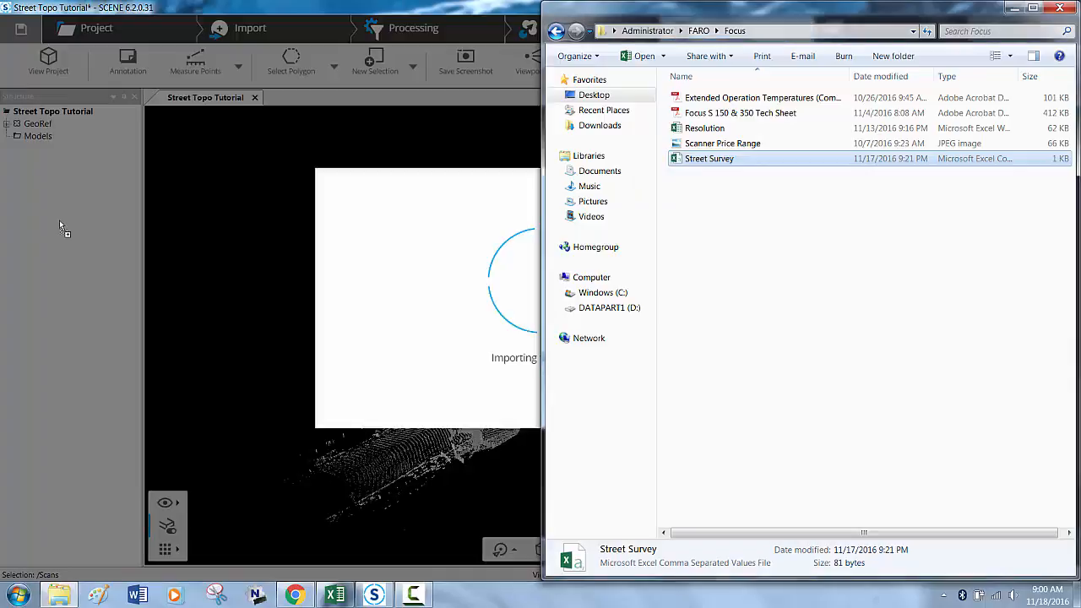
left_click(456, 335)
left_click(443, 334)
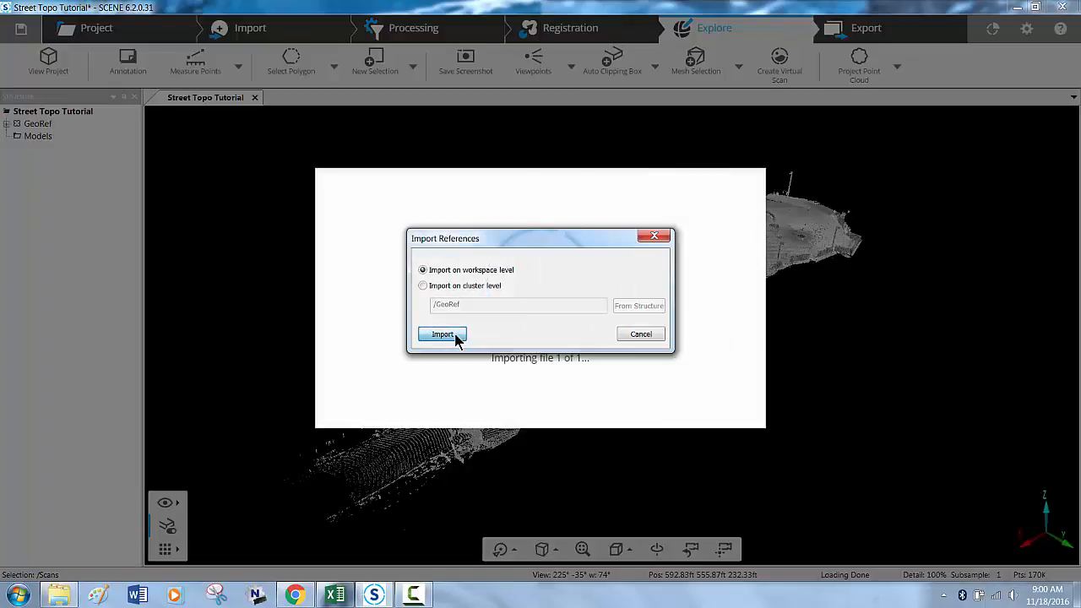
left_click(684, 355)
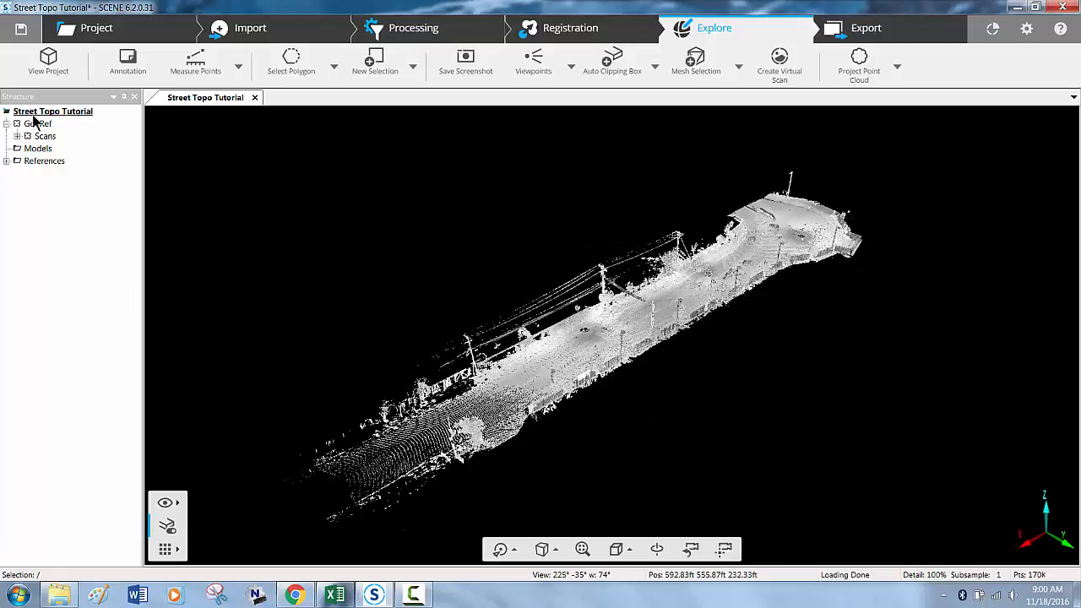
right_click(36, 116)
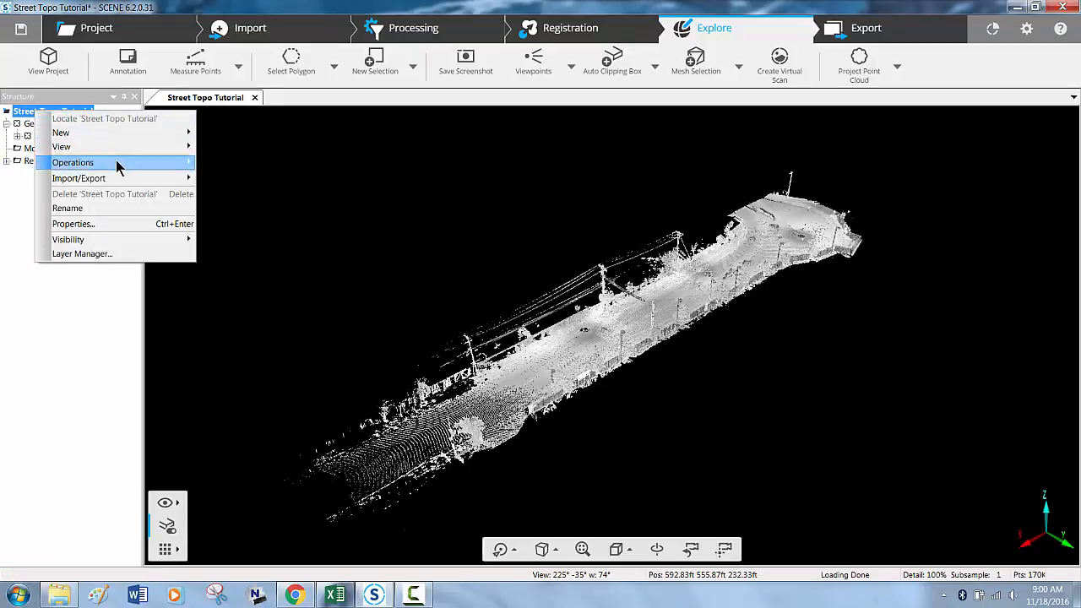
mouse_move(194, 165)
mouse_move(253, 164)
left_click(316, 166)
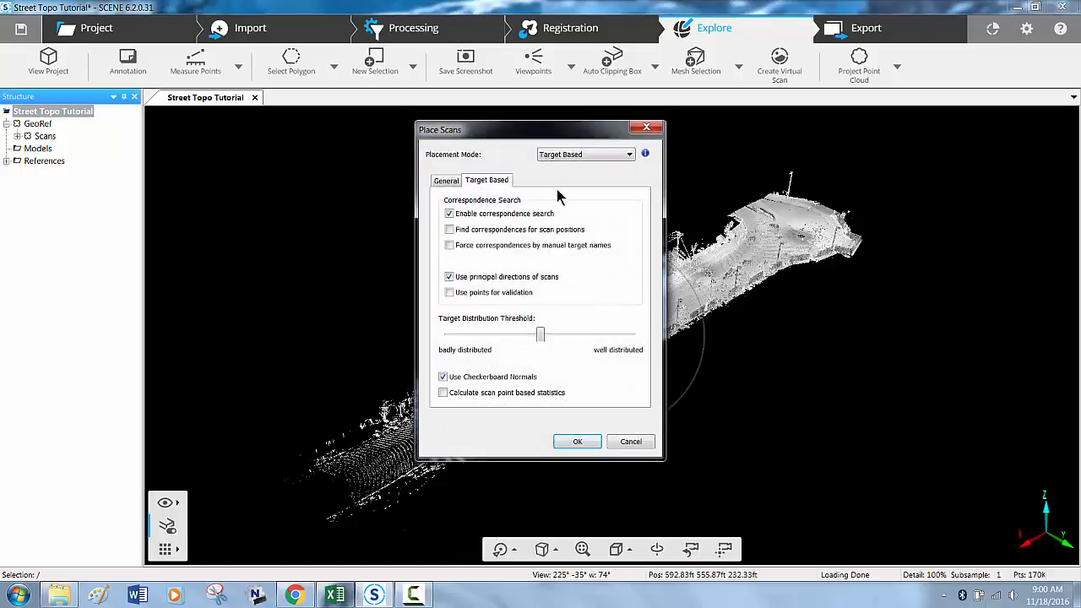
left_click(646, 128)
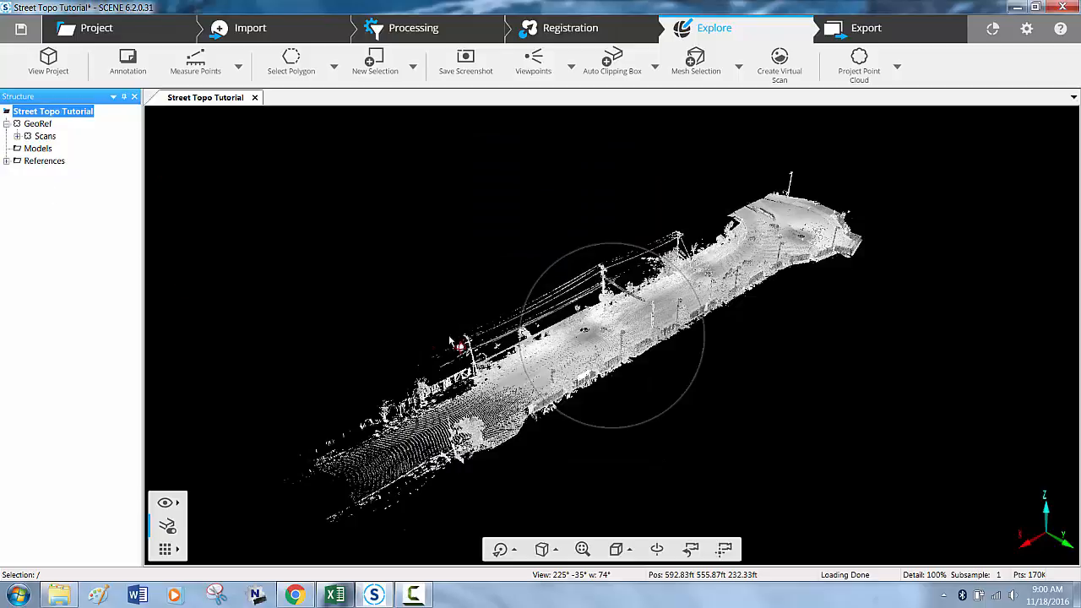
- Examine the global X, Y and Z position of Point3d in New_Project_Scan_000 within the GeoRef cluster
left_click(6, 124)
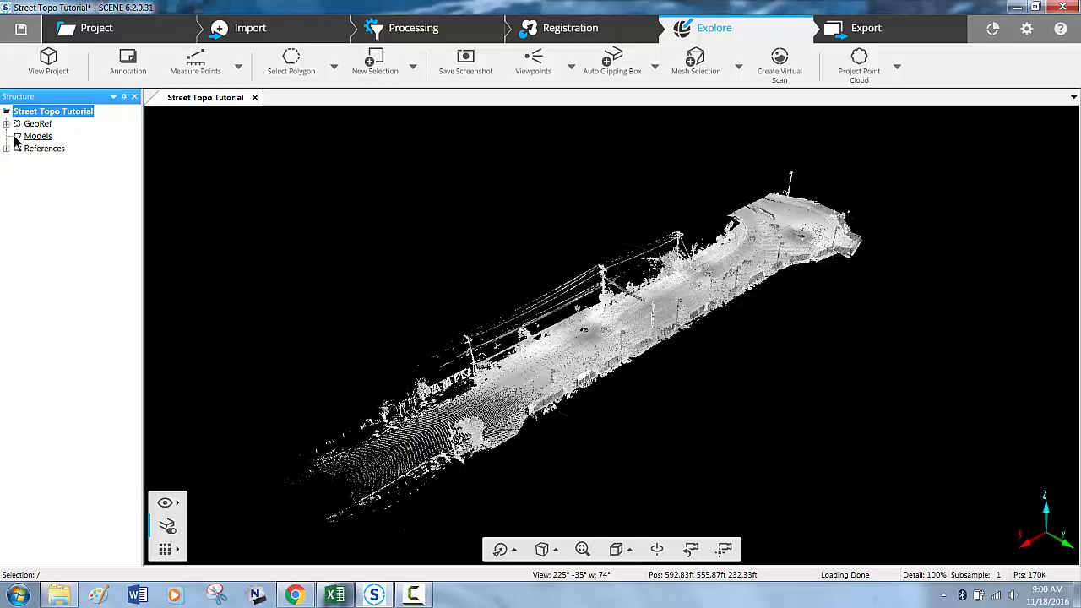
left_click(7, 124)
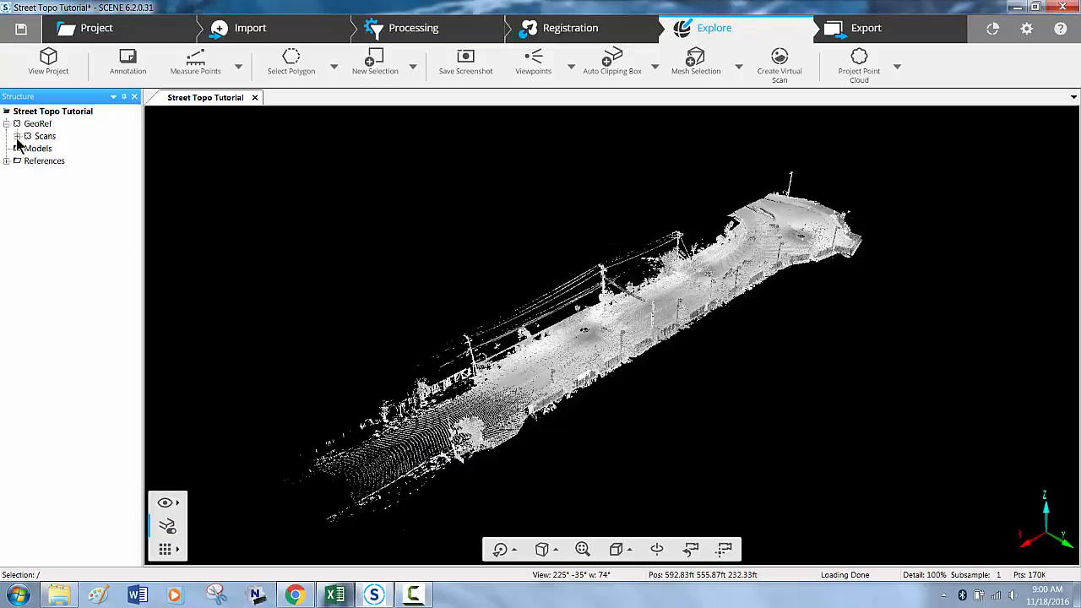
left_click(17, 136)
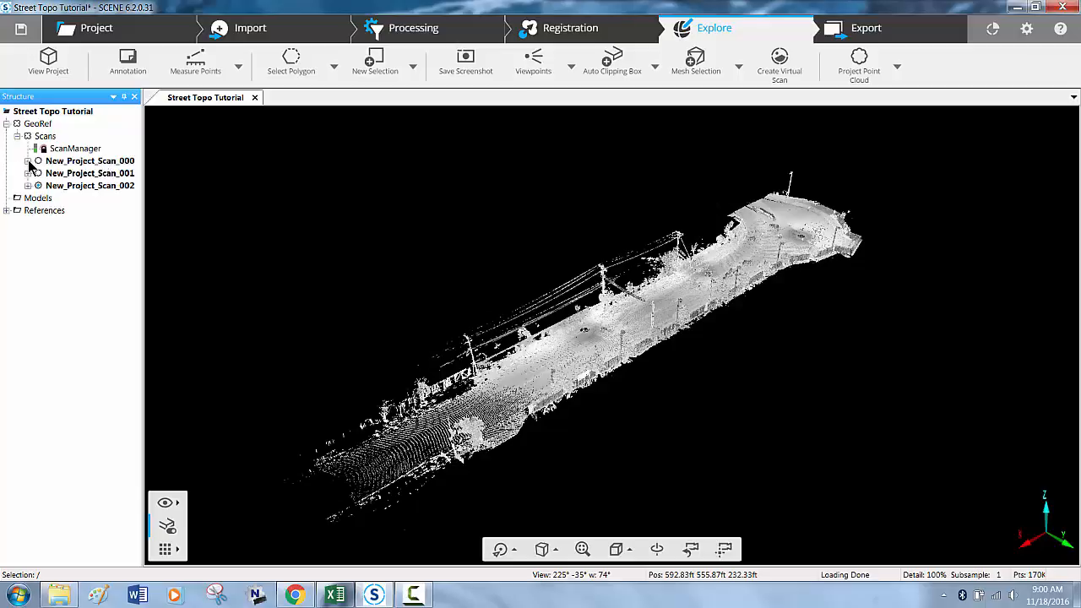
left_click(27, 160)
double_click(76, 210)
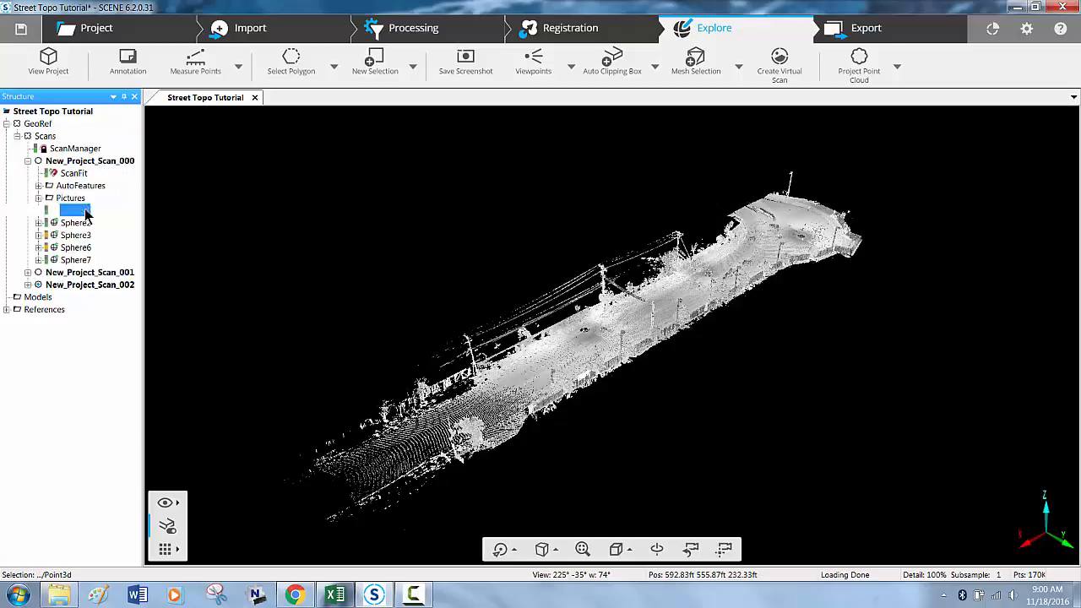
left_click_drag(178, 285, 138, 282)
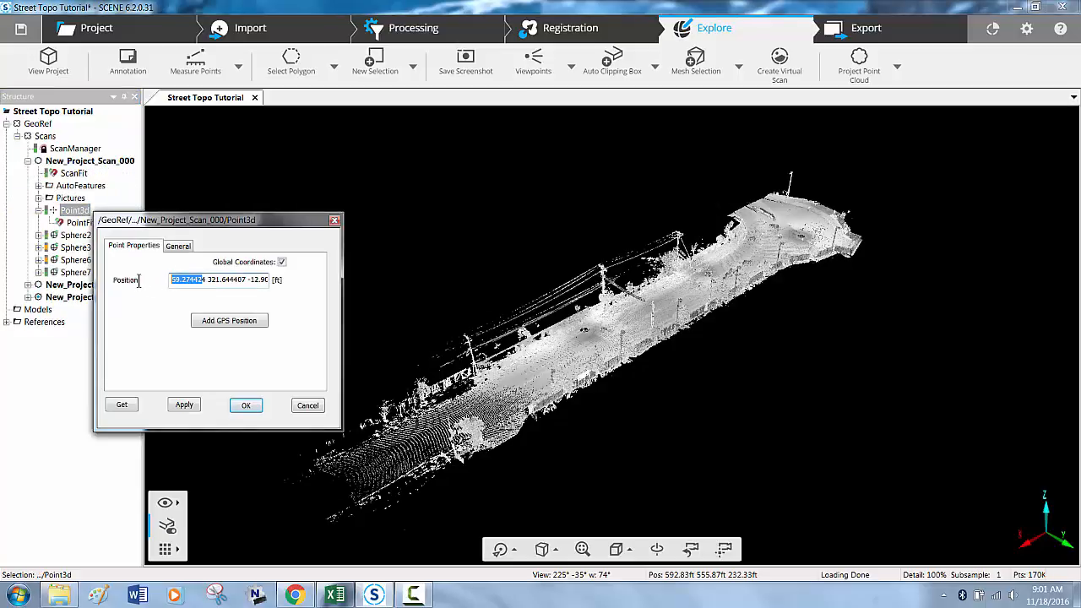
double_click(212, 282)
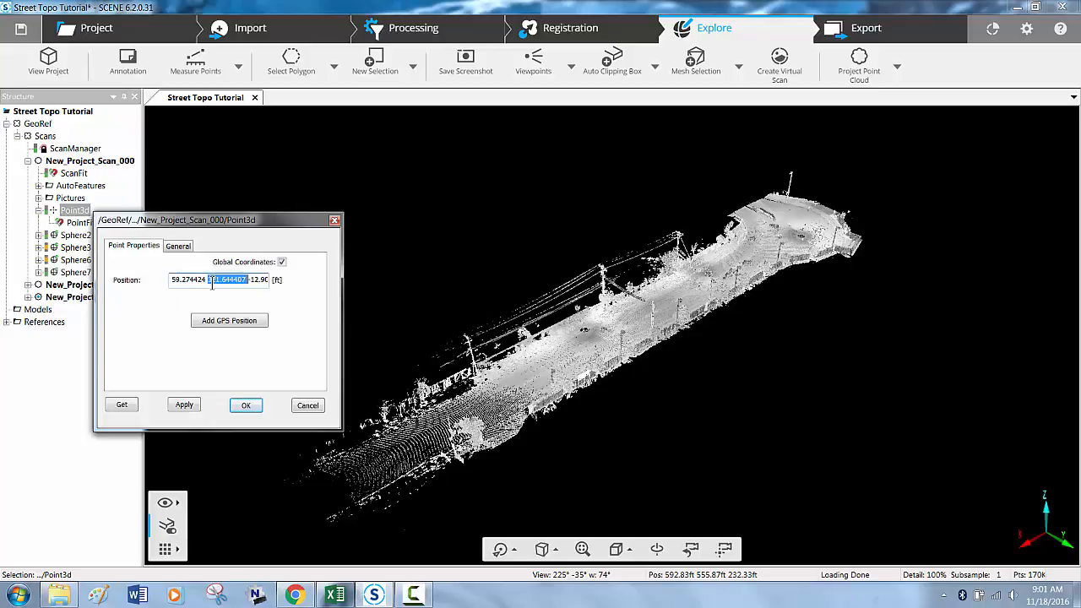
double_click(256, 280)
left_click(245, 406)
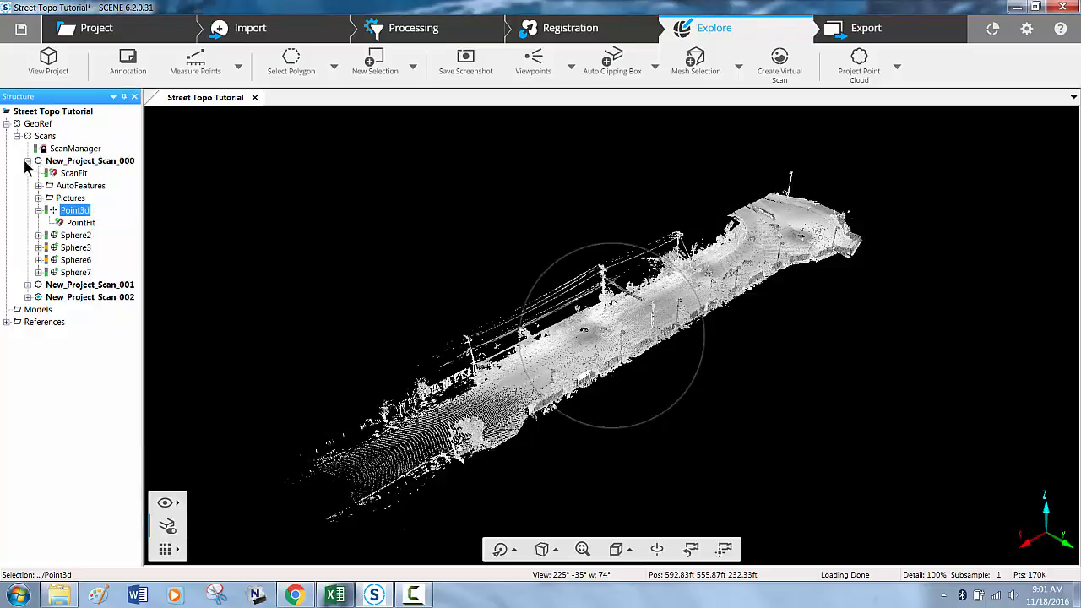
- Run Place Scans on the whole Street Topo Tutorial project in Target Based mode with auto clustering enabled
right_click(32, 111)
mouse_move(101, 165)
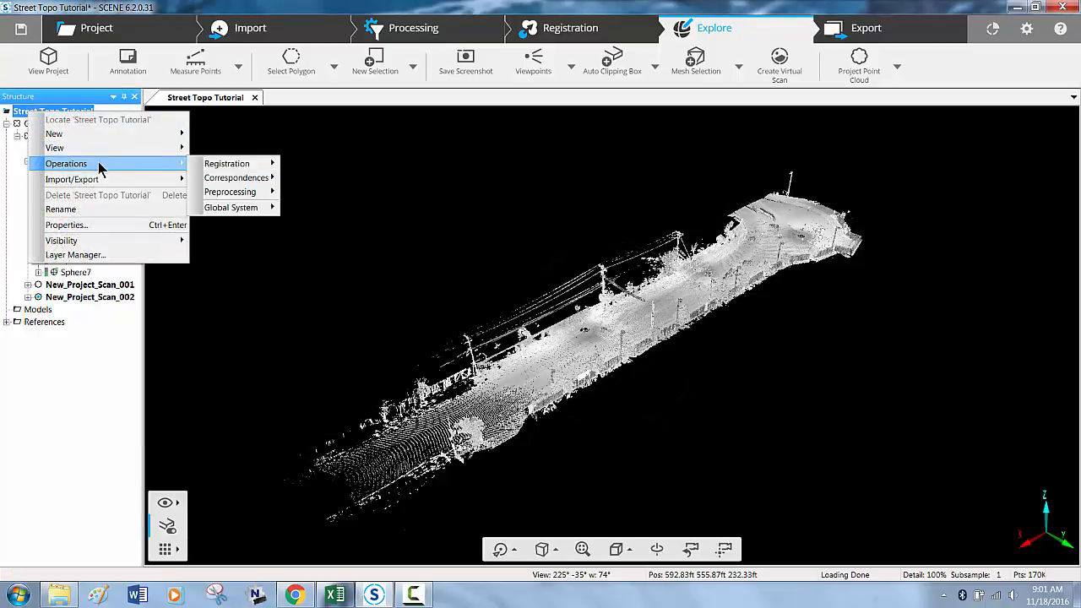
mouse_move(248, 165)
left_click(314, 164)
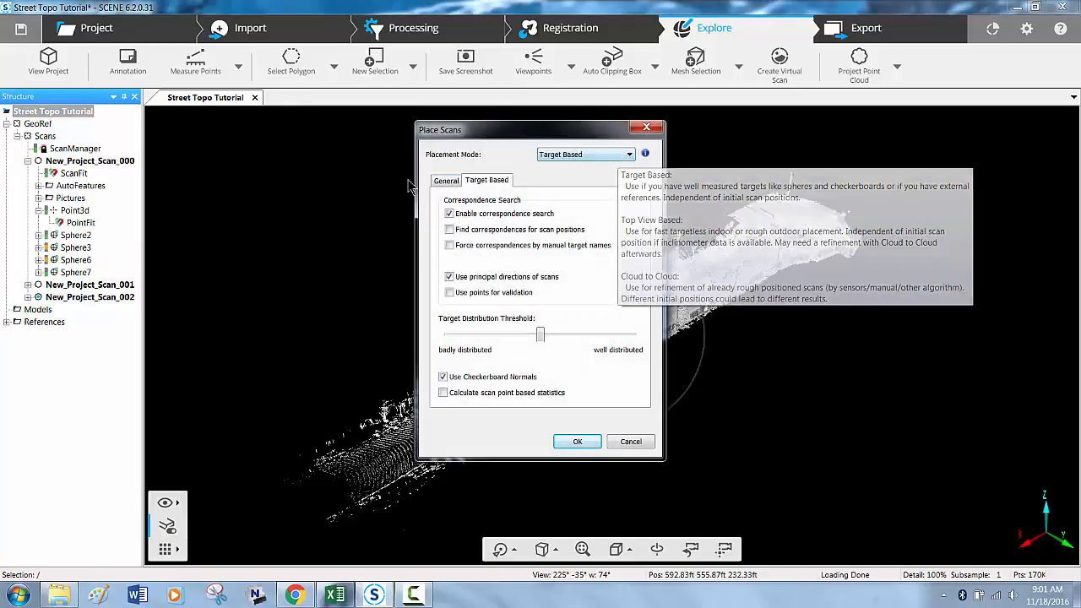
left_click(445, 181)
left_click(450, 270)
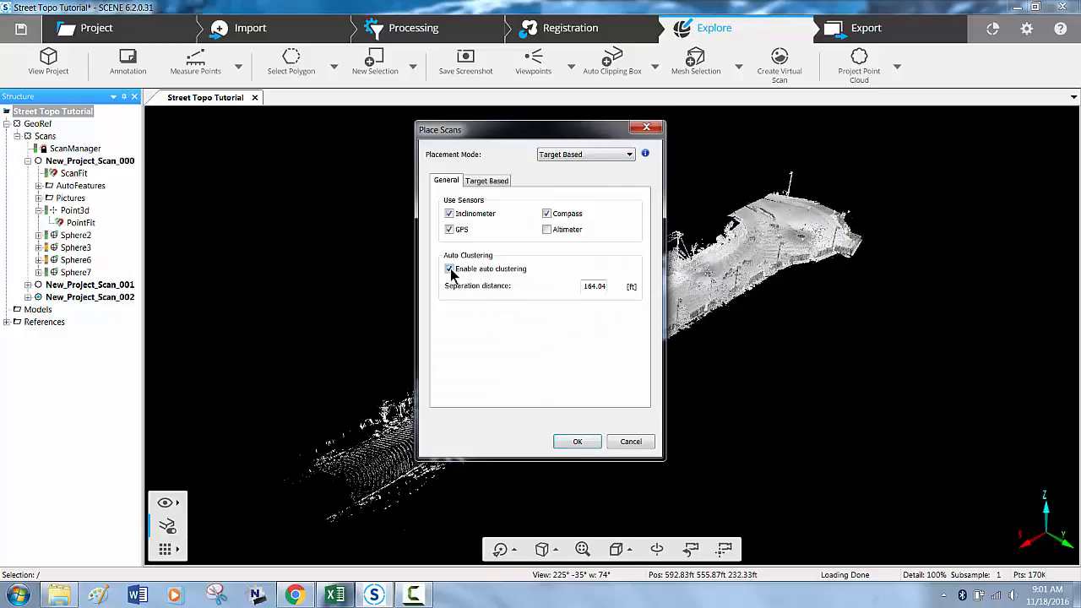
left_click(592, 443)
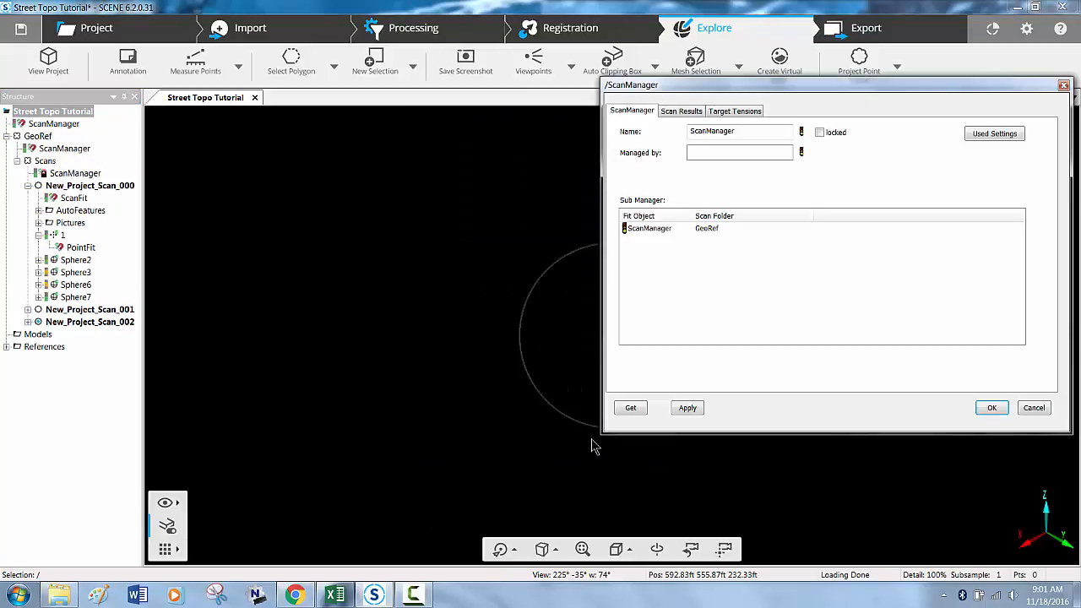
- Examine the Target Tensions results of the placement, including each reference's distance error and the overall statistics
left_click(742, 111)
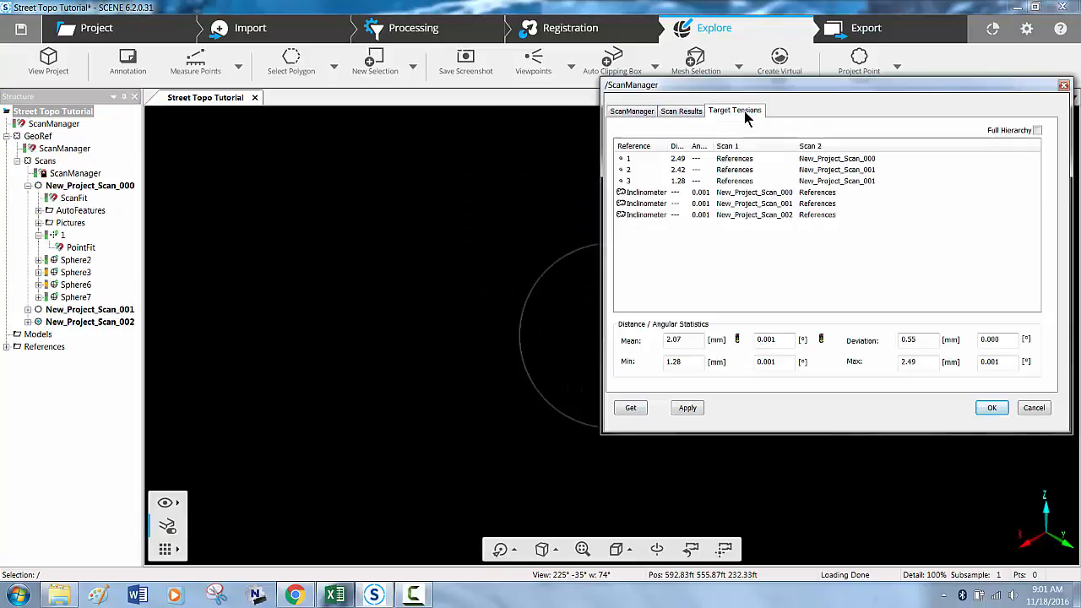
left_click_drag(688, 145, 728, 147)
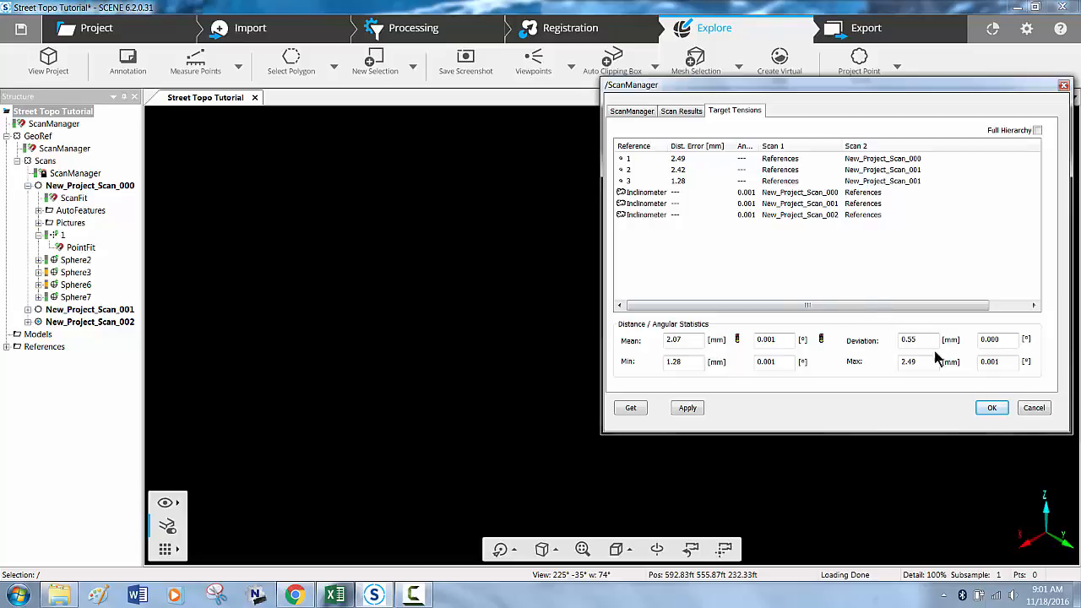
left_click(990, 409)
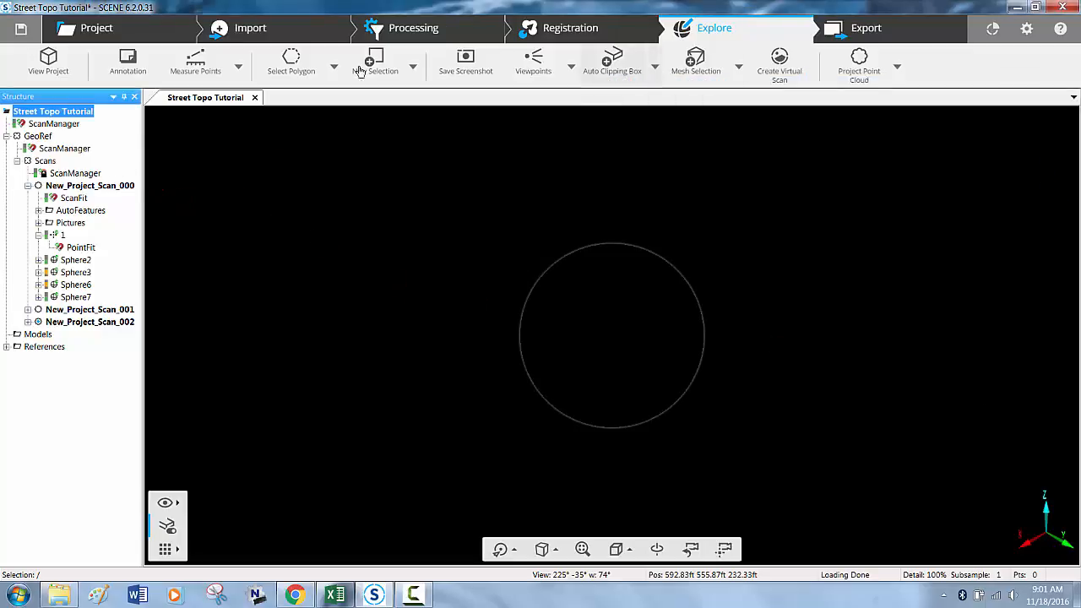
- Close the Street Topo Tutorial 3D view and reopen it to load the newly placed point cloud
left_click(254, 97)
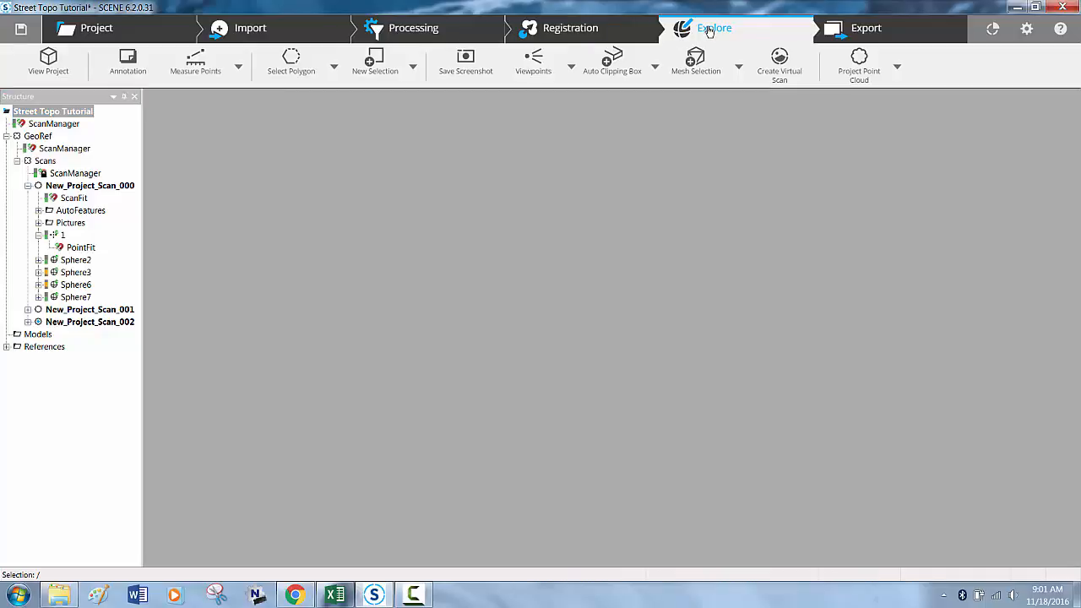
left_click(708, 32)
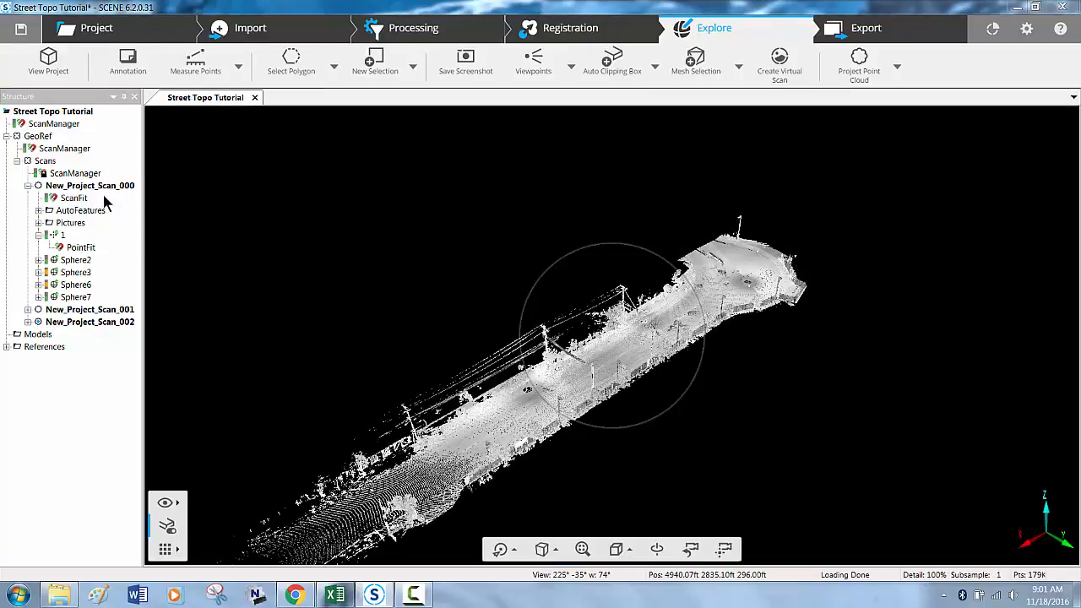
- Examine the global X, Y and Z position of point 1 in New_Project_Scan_000
double_click(57, 237)
double_click(145, 306)
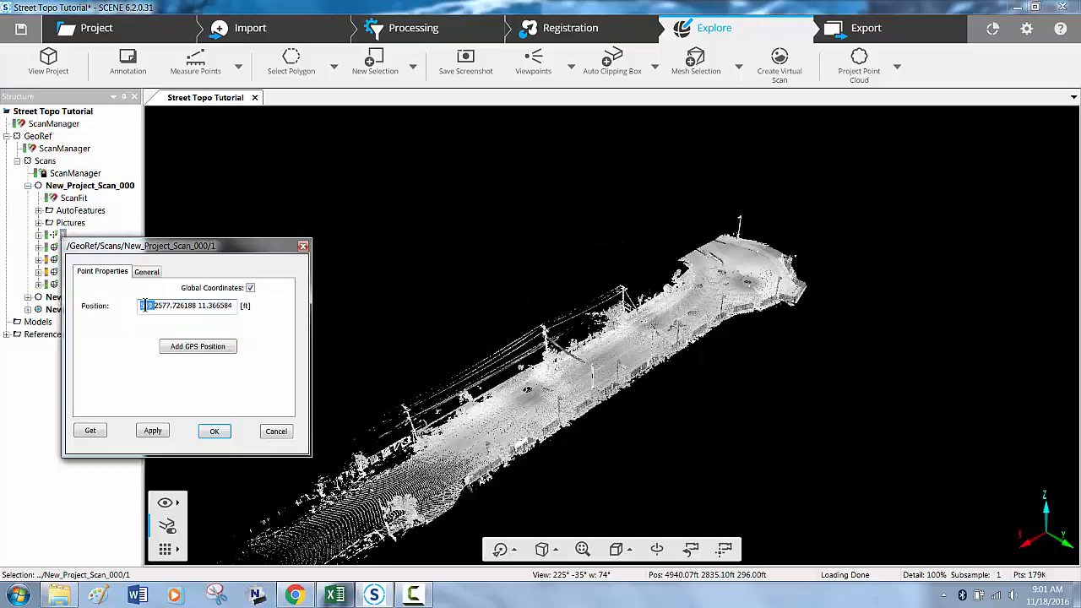
key("Left")
key("Left")
key("Left")
key("Left")
key("Left")
key("Left")
key("Left")
key("Left")
key("Left")
key("Left")
key("Left")
double_click(163, 308)
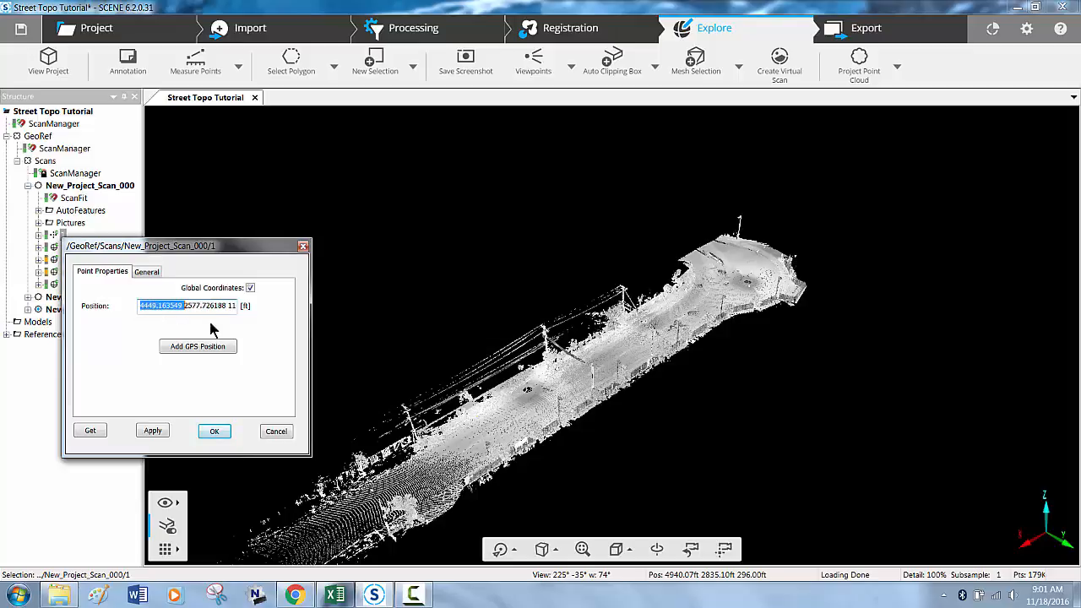
double_click(202, 305)
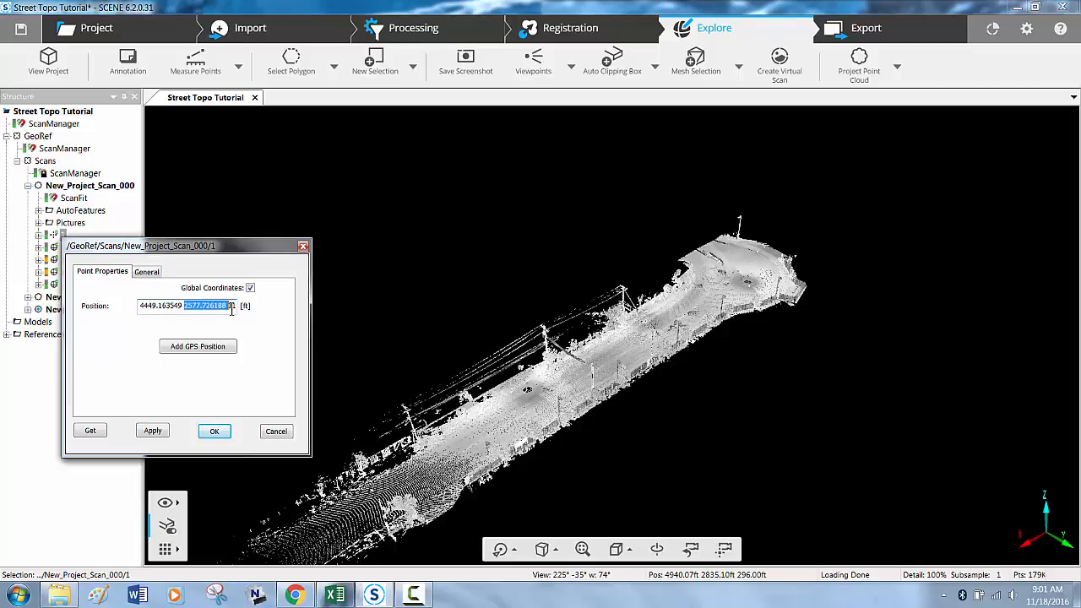
double_click(231, 306)
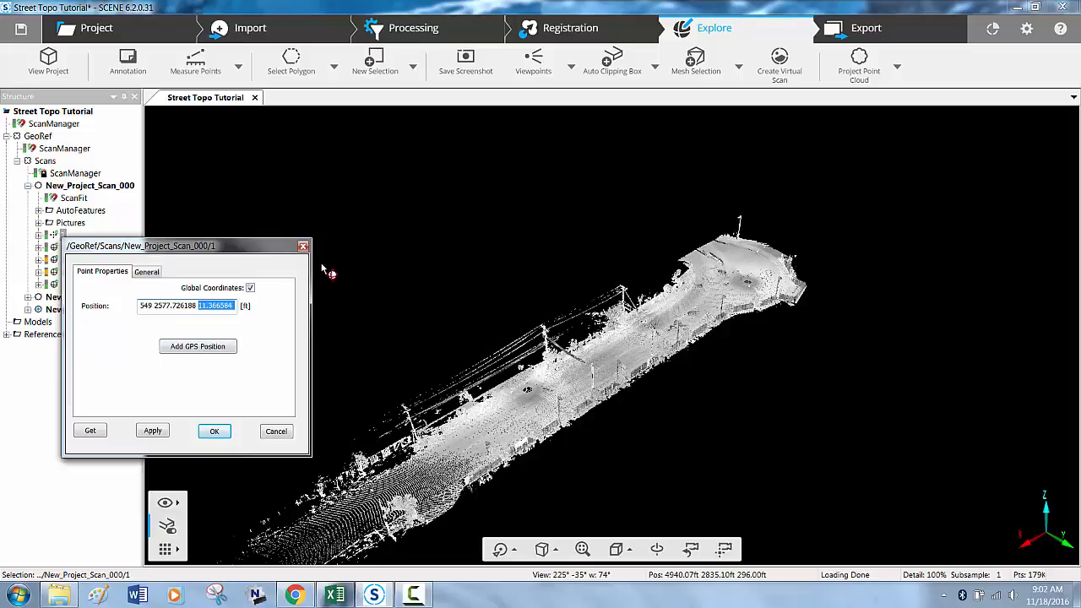
left_click(303, 246)
- Locate reference points 1, 2 and 3 one after another in the 3D view to inspect how they sit on the scanned targets
left_click(6, 334)
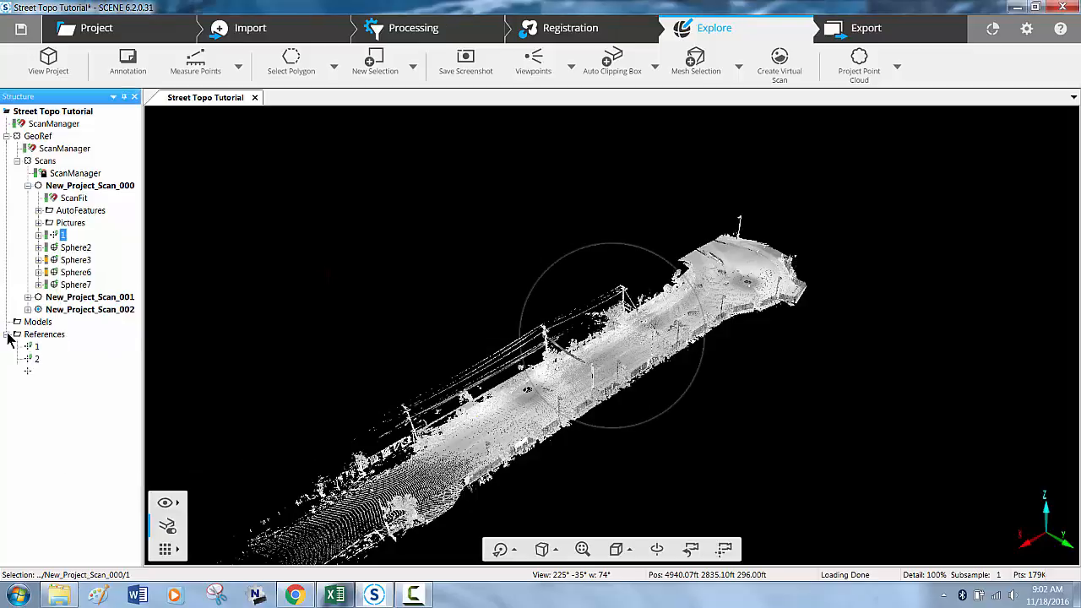
right_click(38, 346)
left_click(51, 353)
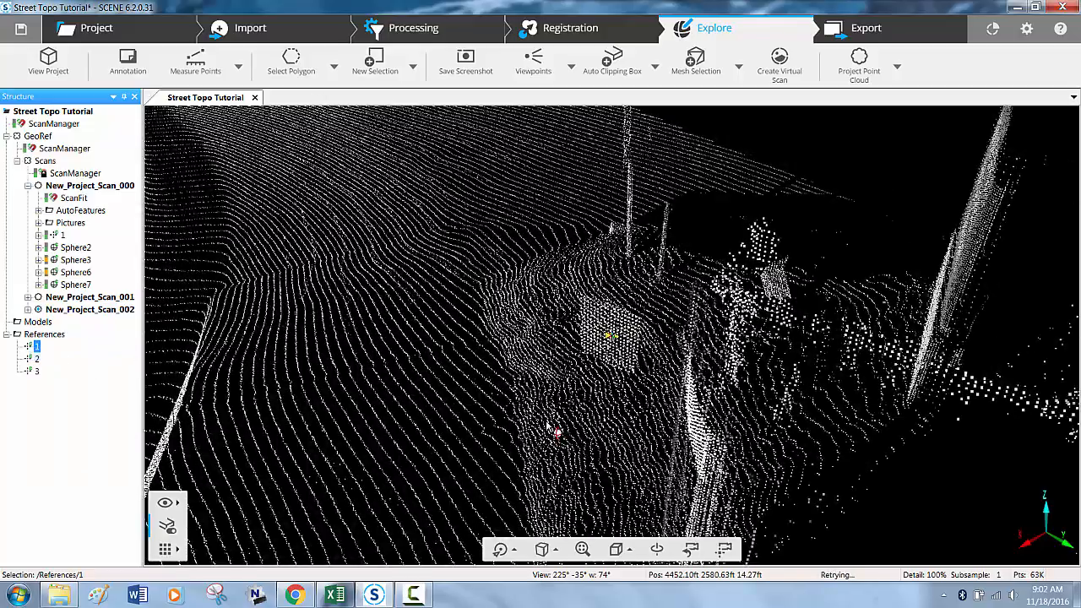
left_click_drag(551, 428, 601, 358)
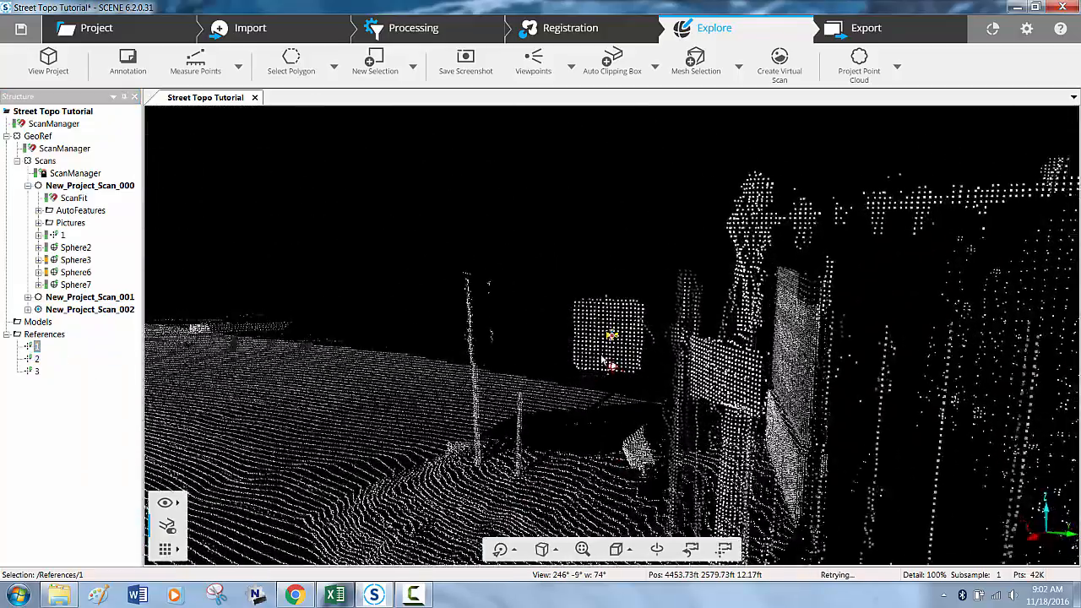
right_click(37, 358)
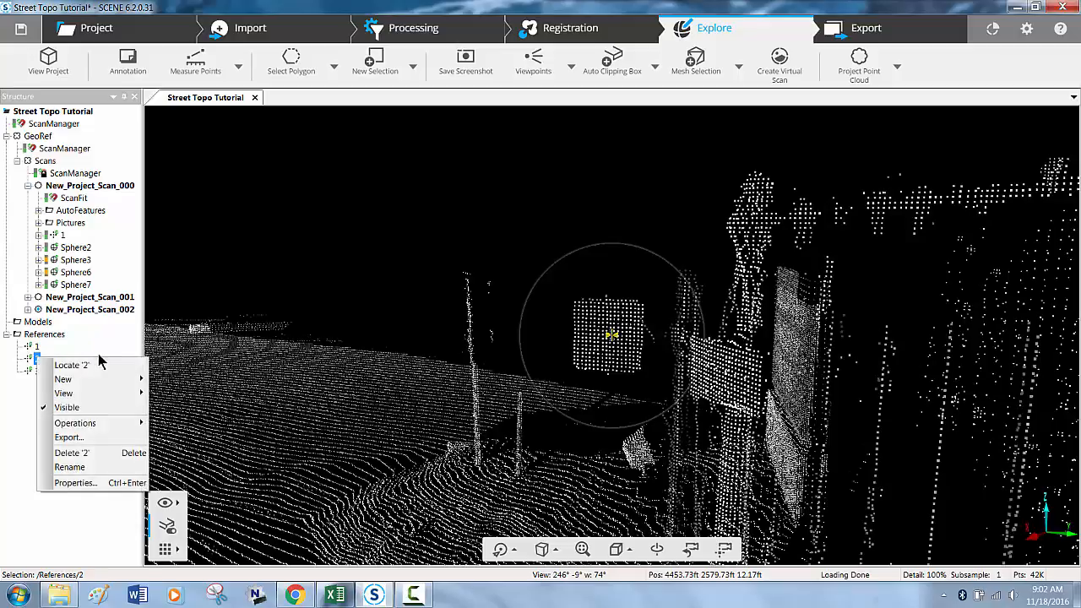
left_click(117, 367)
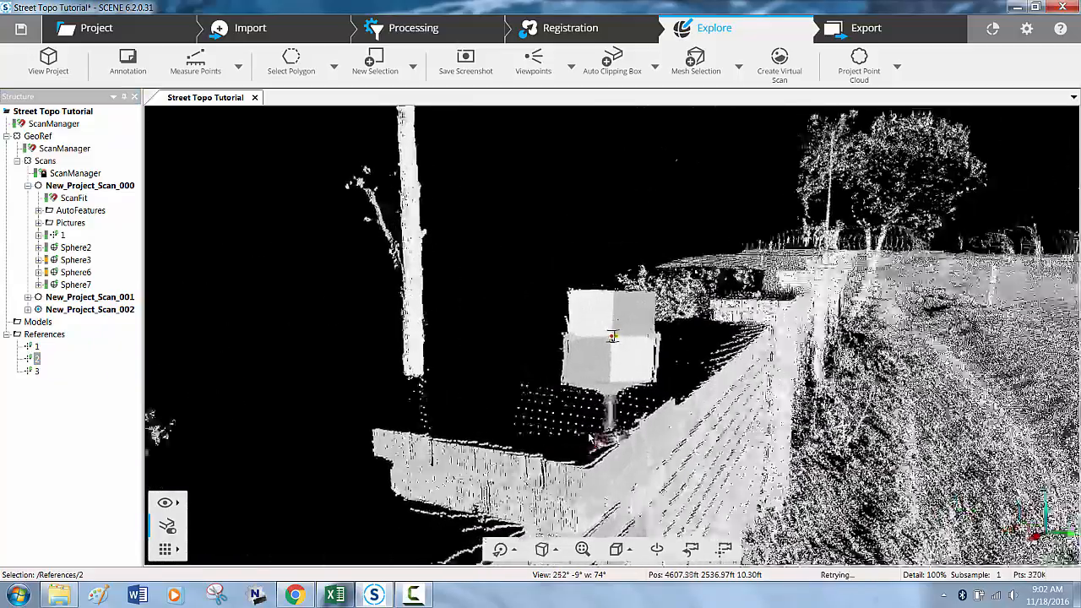
right_click(38, 371)
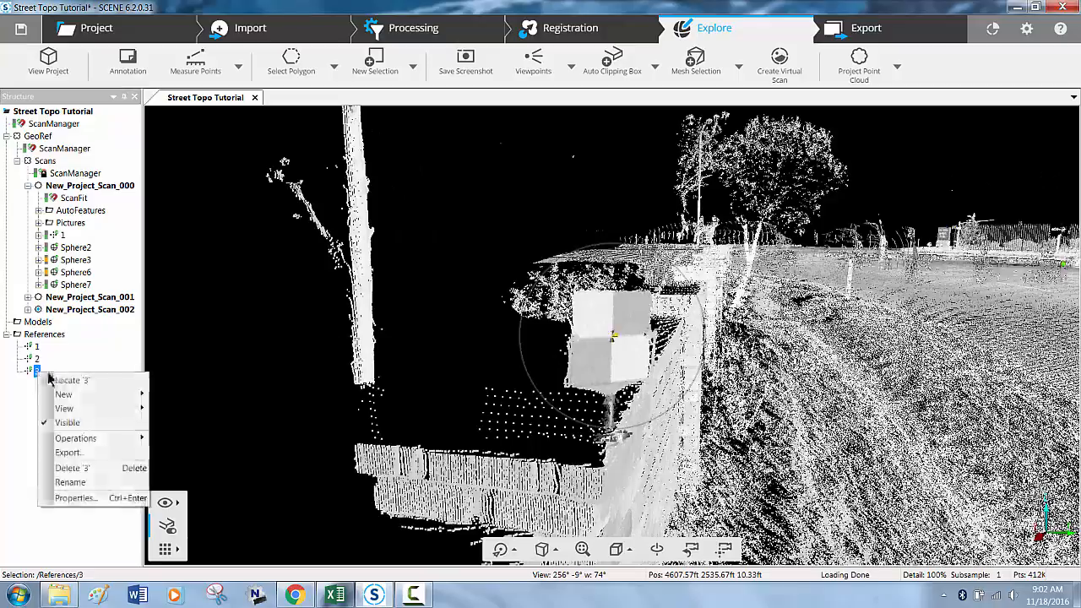
left_click(61, 380)
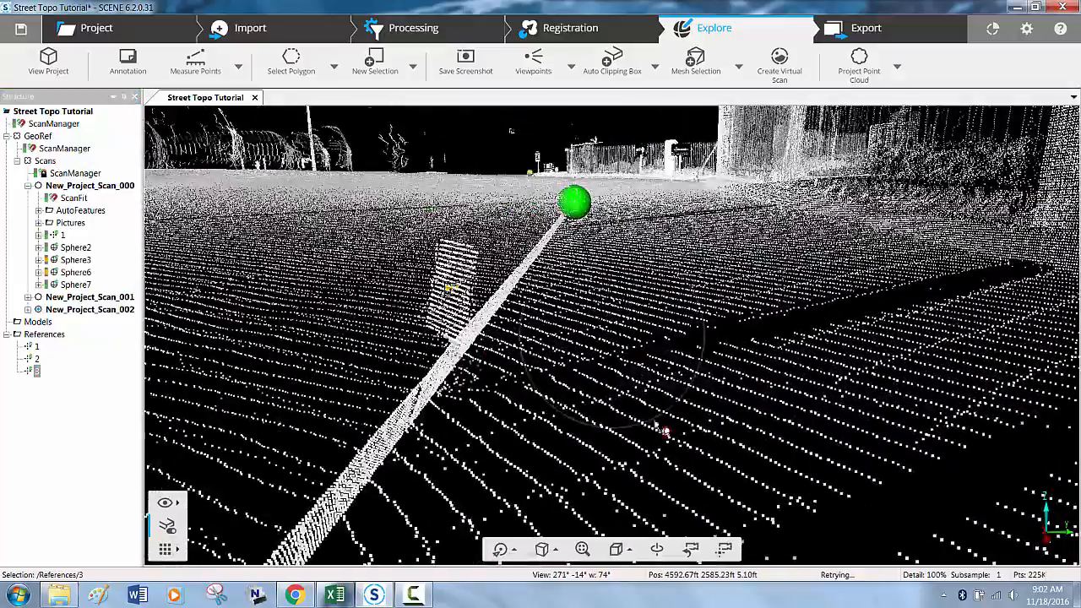
left_click_drag(656, 427, 727, 416)
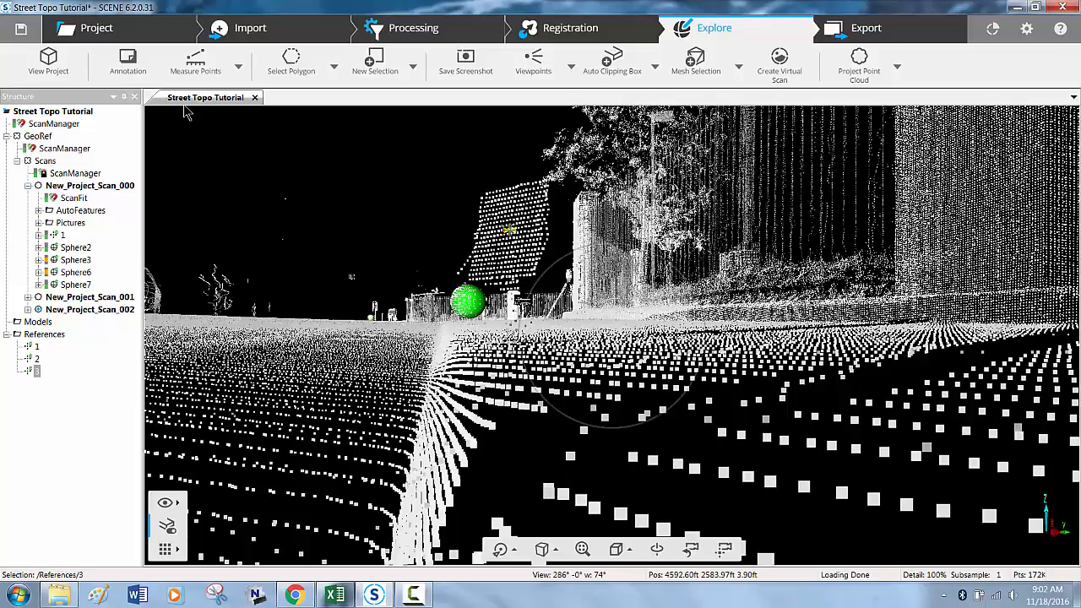
- Close the Street Topo Tutorial project without saving its changes
left_click(91, 34)
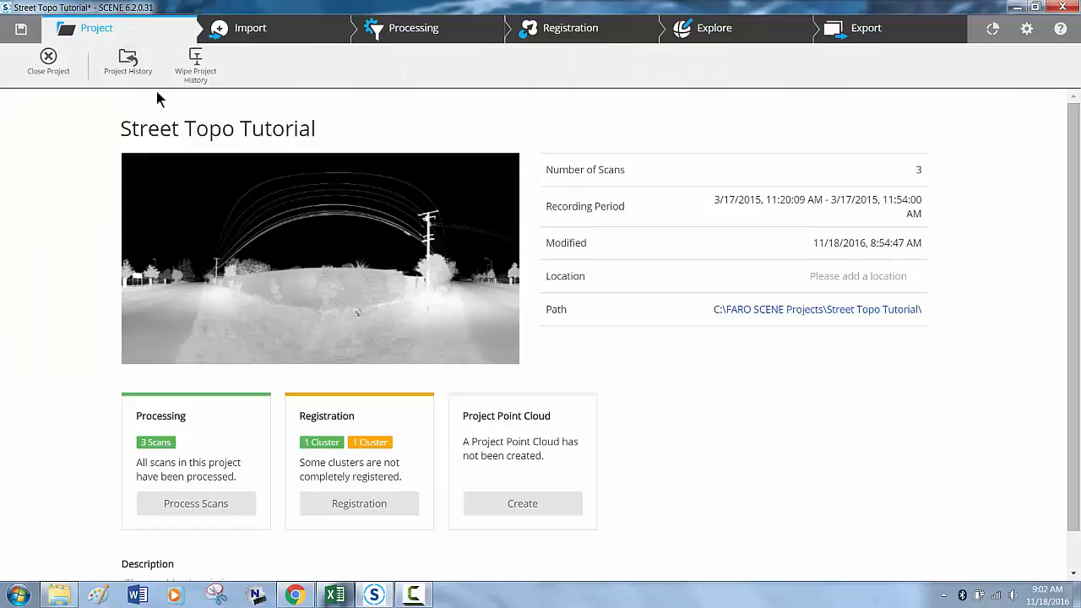
left_click(48, 64)
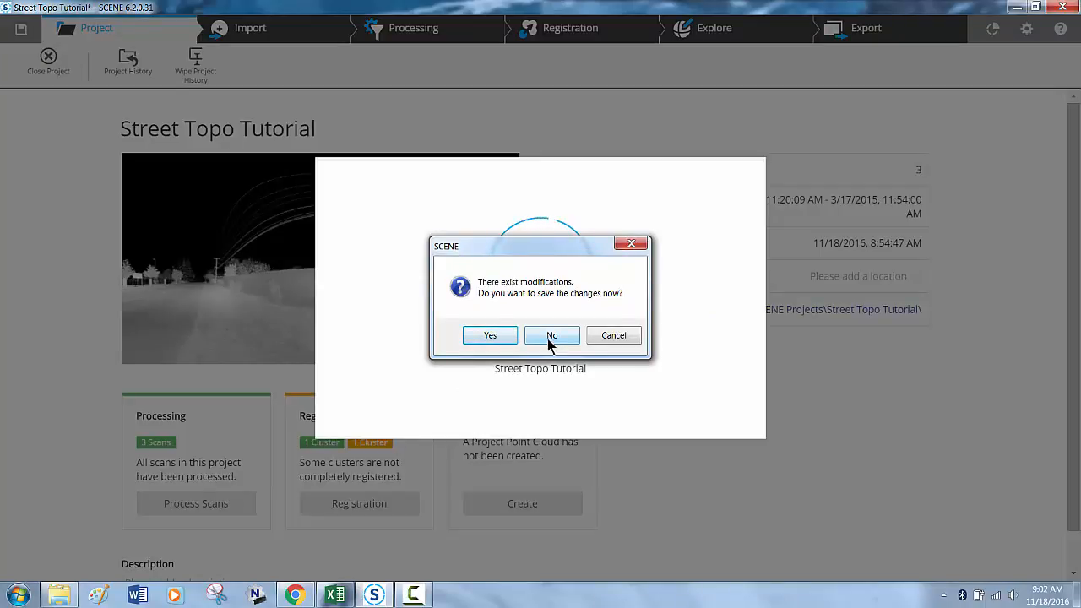
left_click(549, 341)
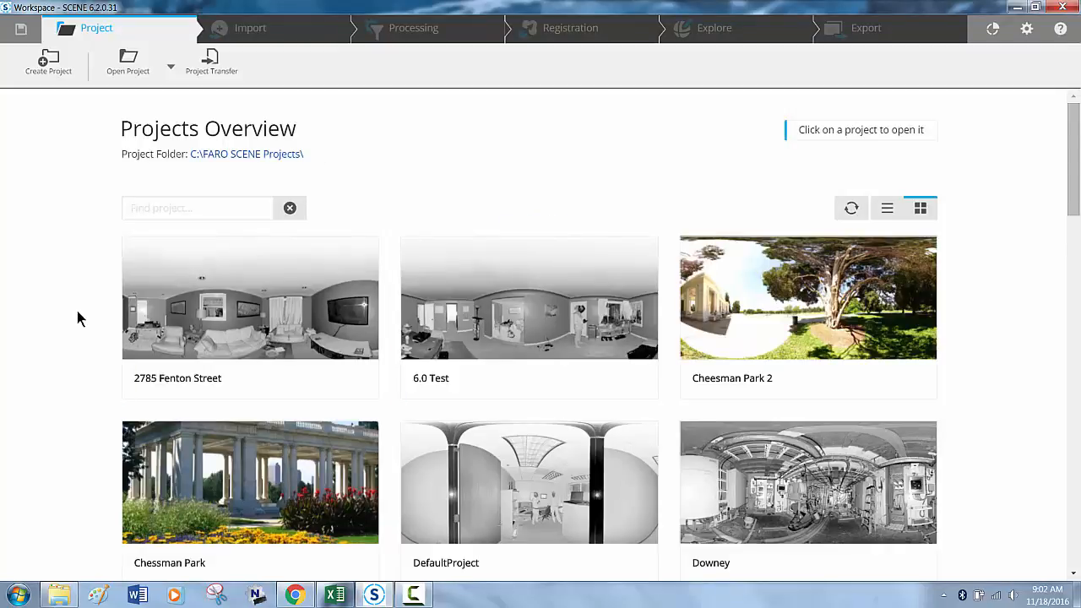
- Open the Fresh Pour Training project and show its point cloud in the Explore 3D view
scroll(77, 313, "down", 6)
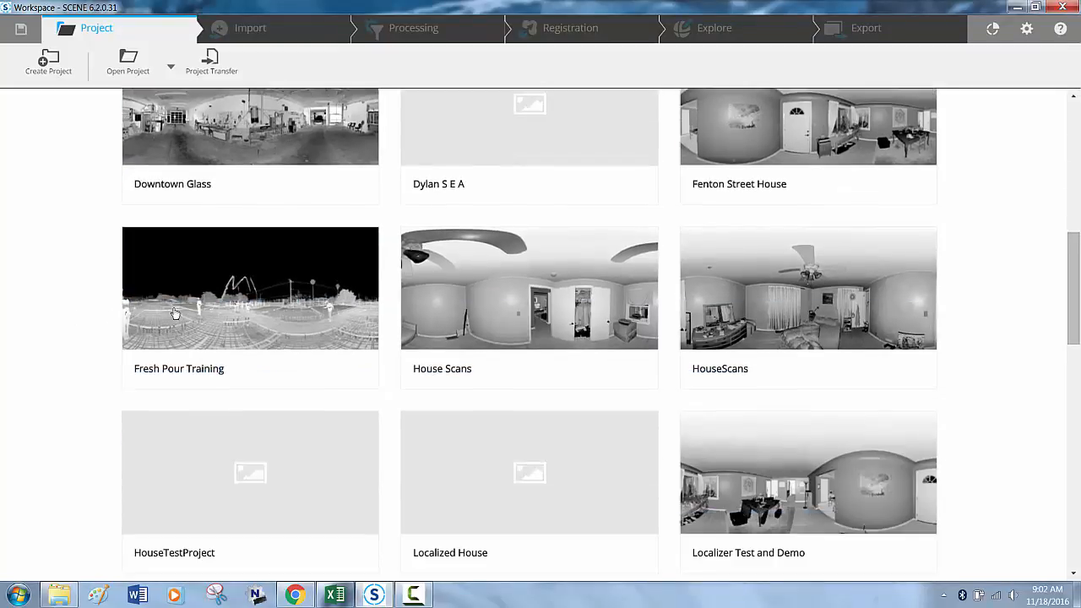
left_click(201, 311)
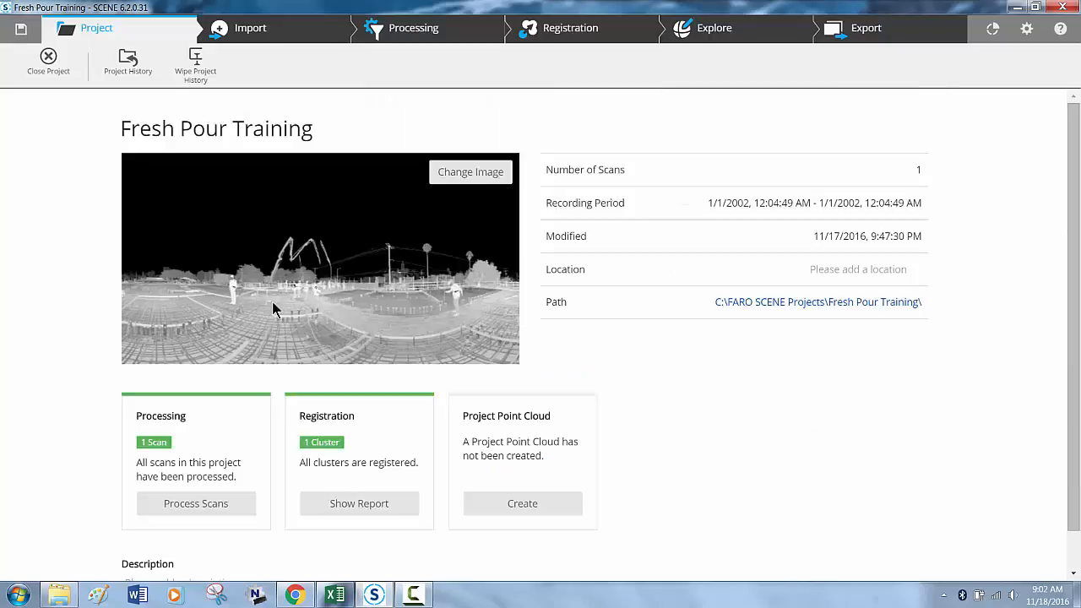
left_click(717, 34)
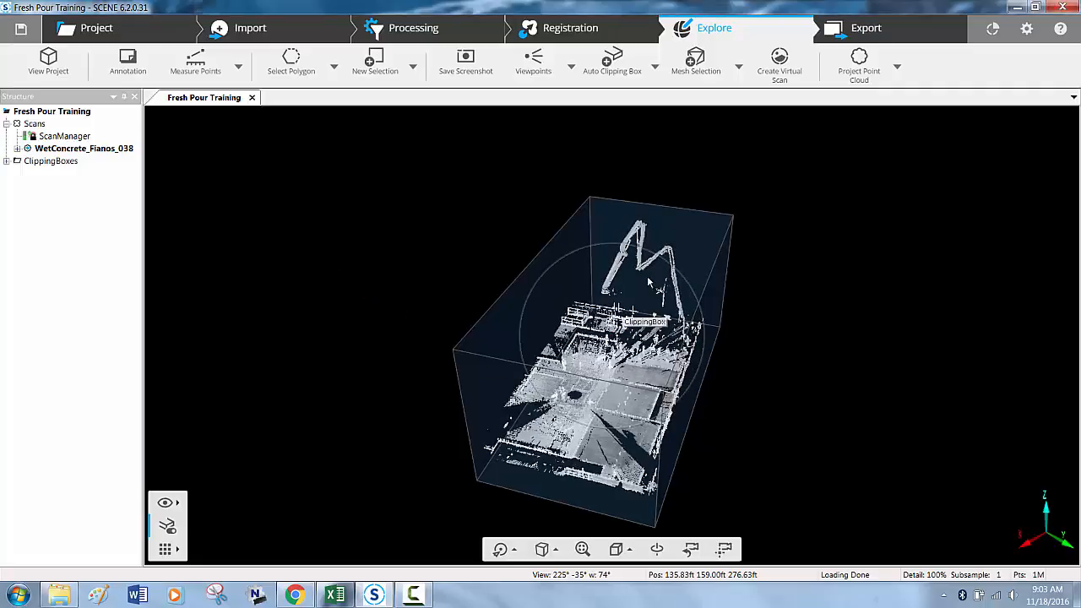
- Hide the ClippingBoxes folder in the Fresh Pour Training 3D view
right_click(65, 162)
left_click(74, 202)
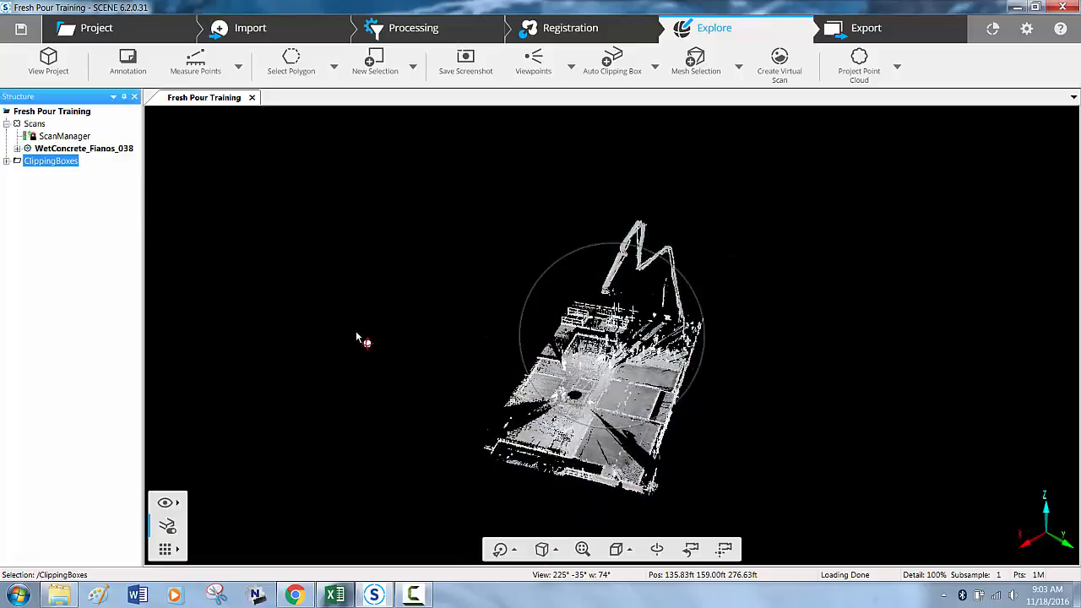
left_click_drag(372, 348, 654, 413)
scroll(663, 351, "up", 3)
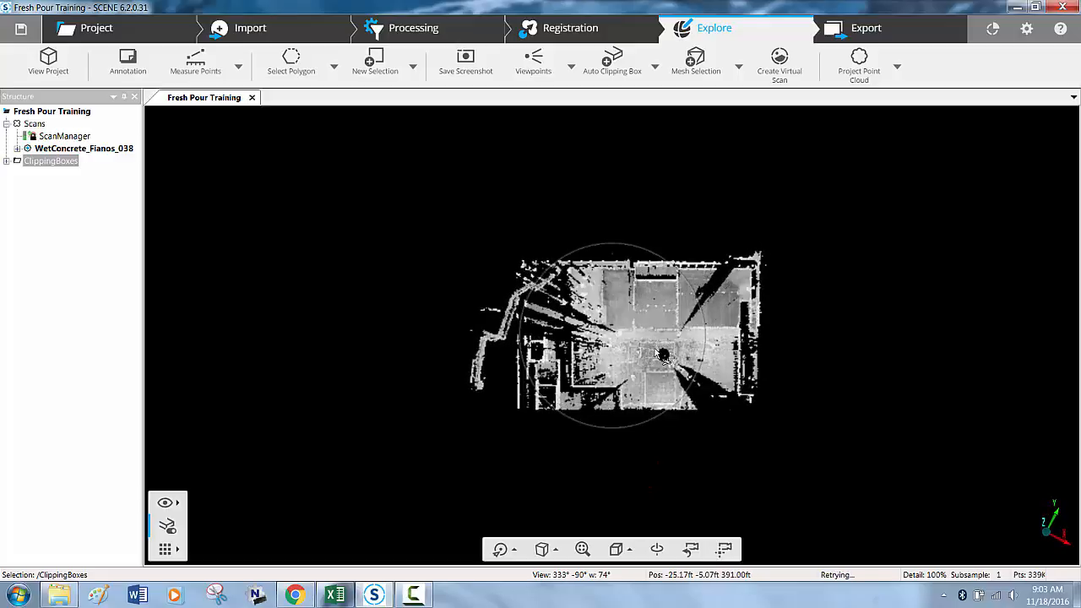
scroll(663, 352, "up", 5)
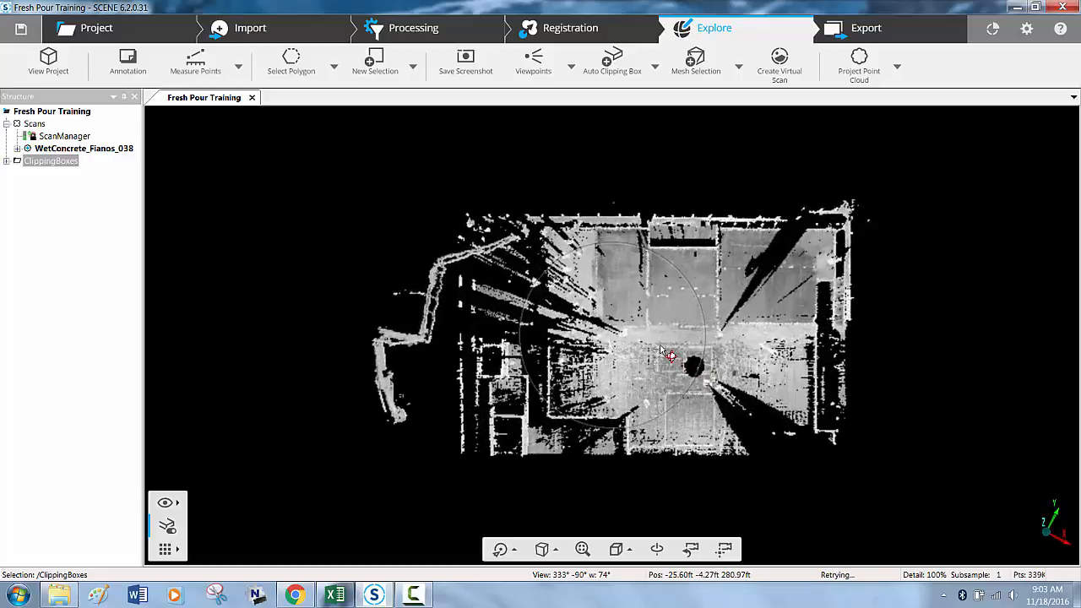
scroll(575, 316, "up", 6)
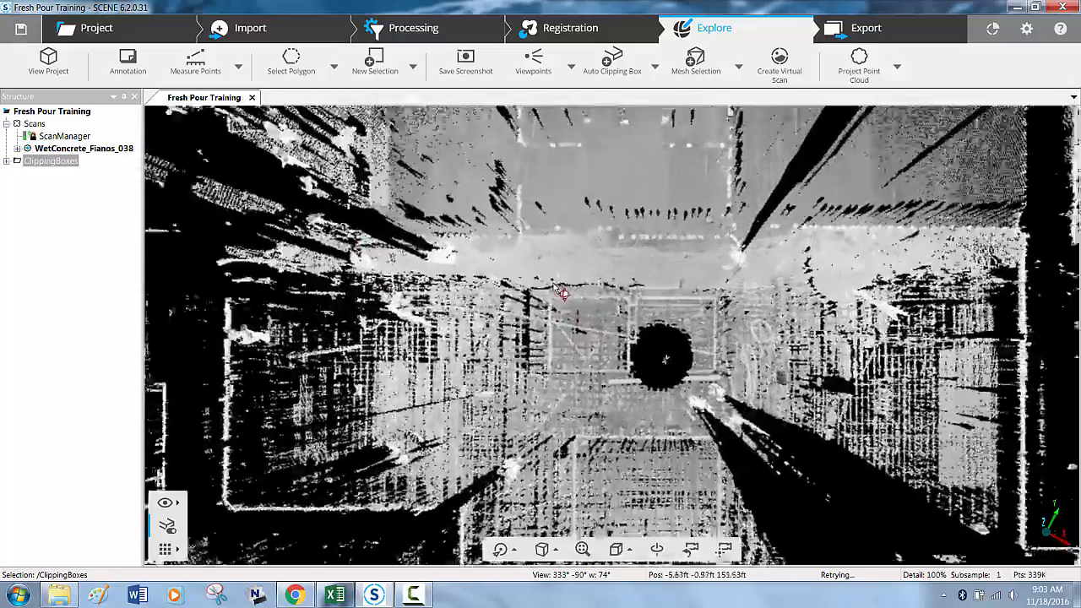
scroll(610, 296, "up", 5)
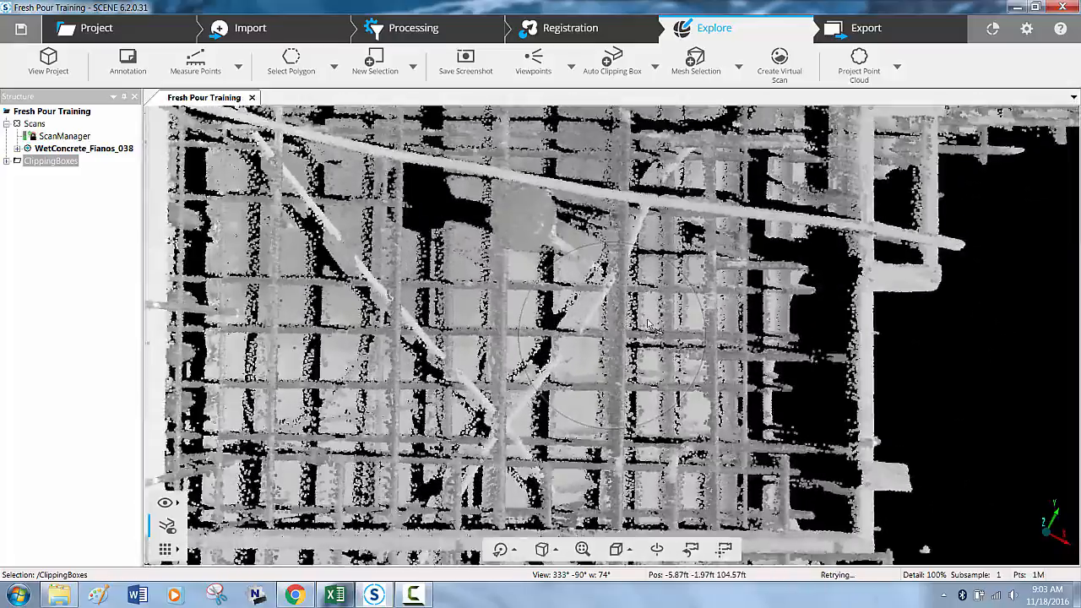
mouse_move(648, 325)
right_mouse_down()
mouse_move(660, 302)
mouse_move(663, 340)
right_mouse_up()
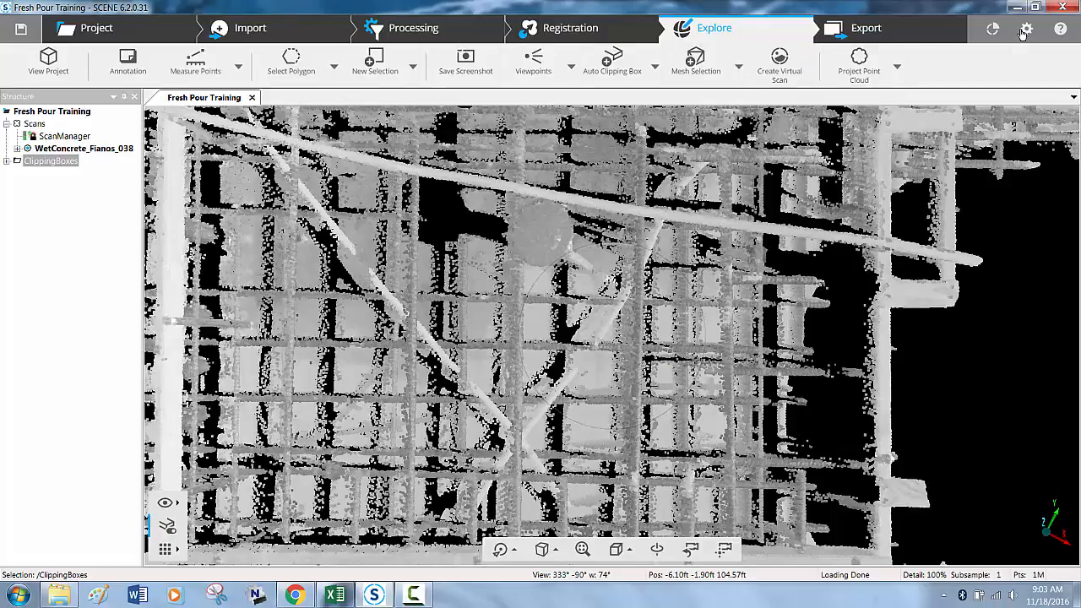
- Switch the user interface from the settings and mark six points at rebar crossings along one horizontal bar of the grid
left_click(1024, 30)
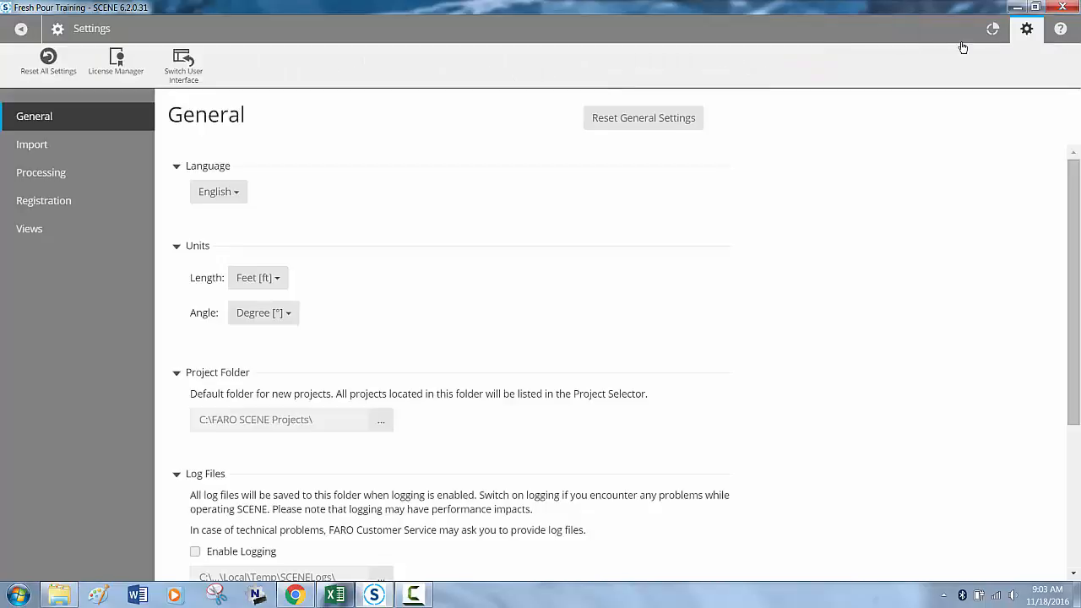
left_click(193, 62)
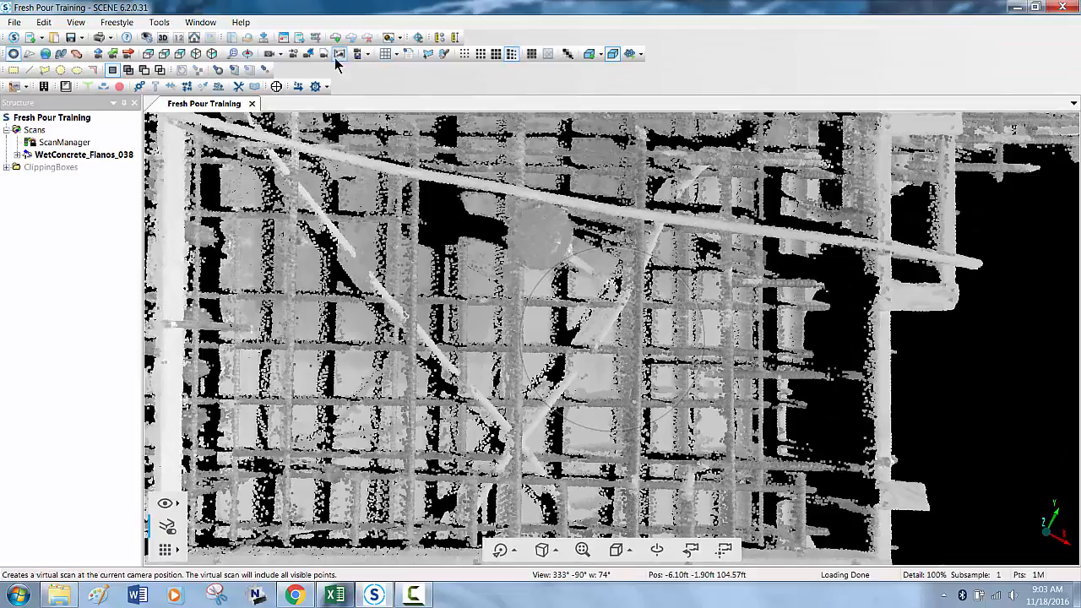
left_click(265, 70)
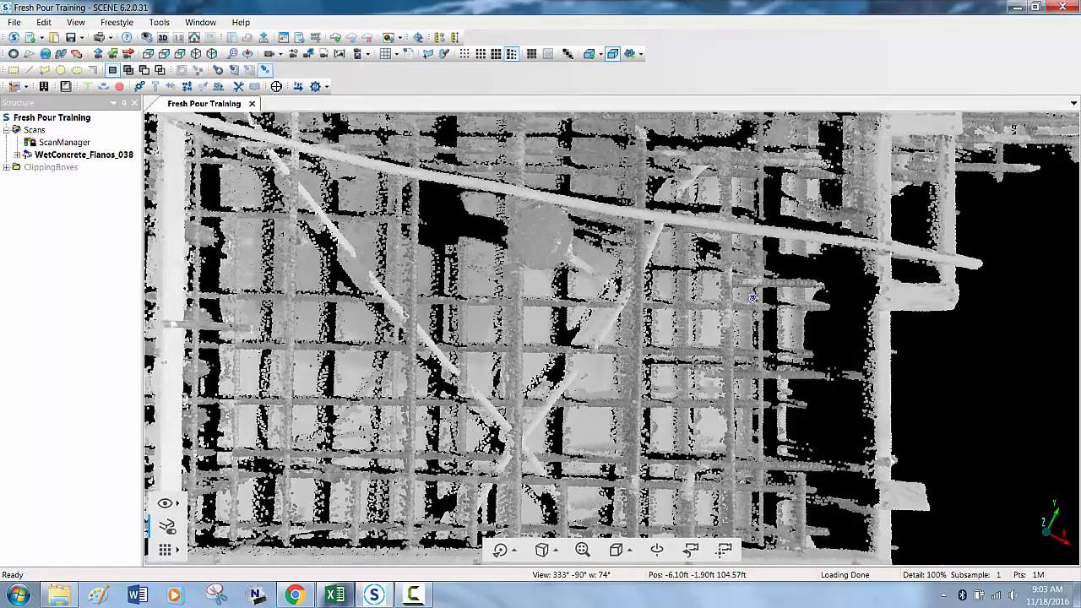
left_click(730, 303)
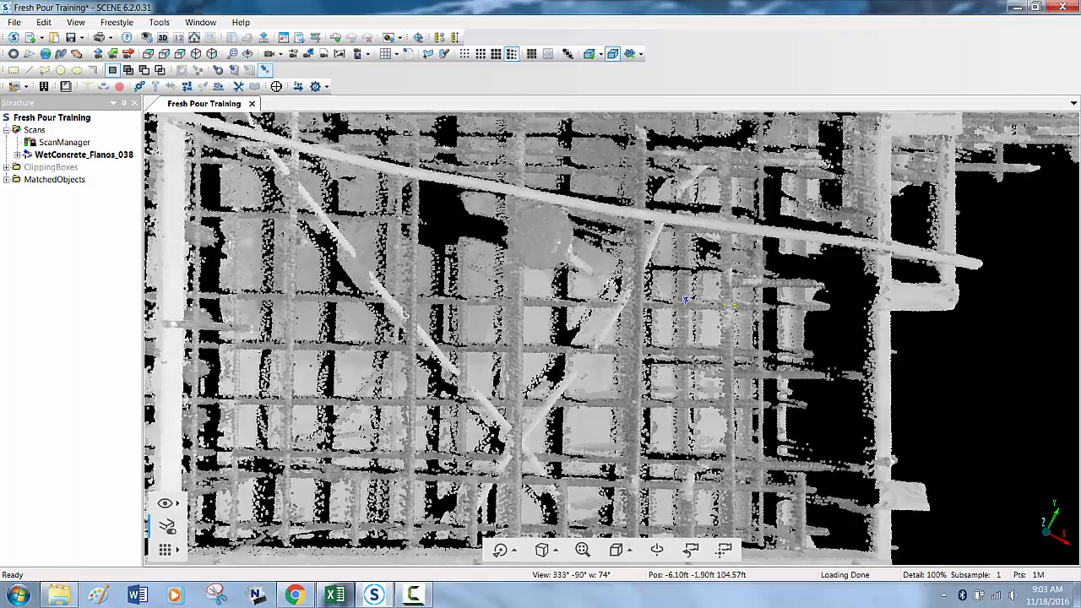
left_click(682, 303)
left_click(640, 300)
left_click(521, 298)
left_click(462, 298)
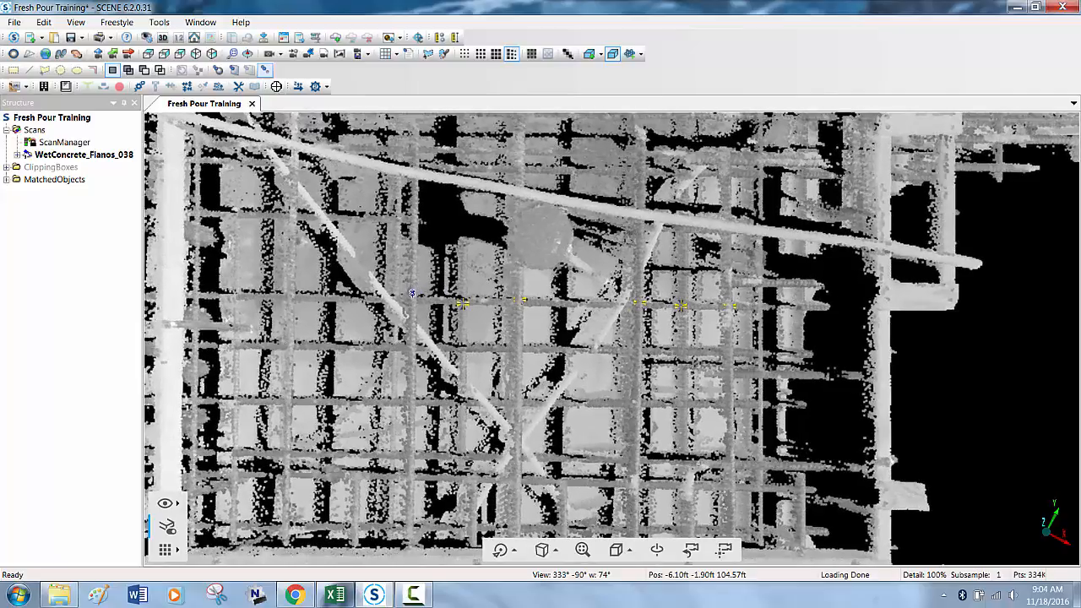
left_click(412, 293)
key("Escape")
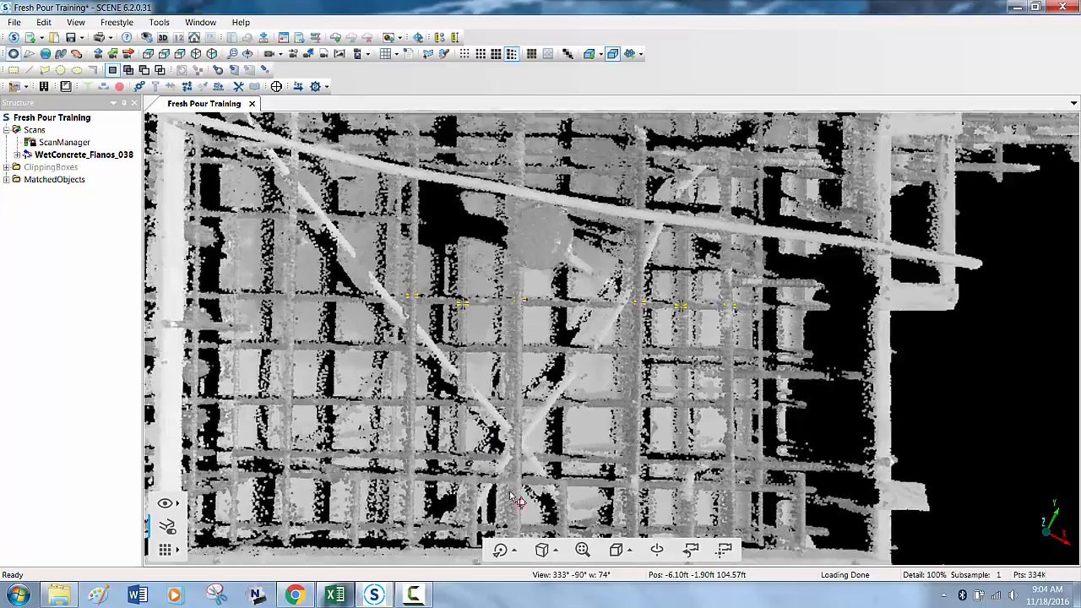
- Inspect the marked points from an oblique angle and examine the global coordinates of Point1 in MatchedObjects
left_click_drag(448, 462, 594, 322)
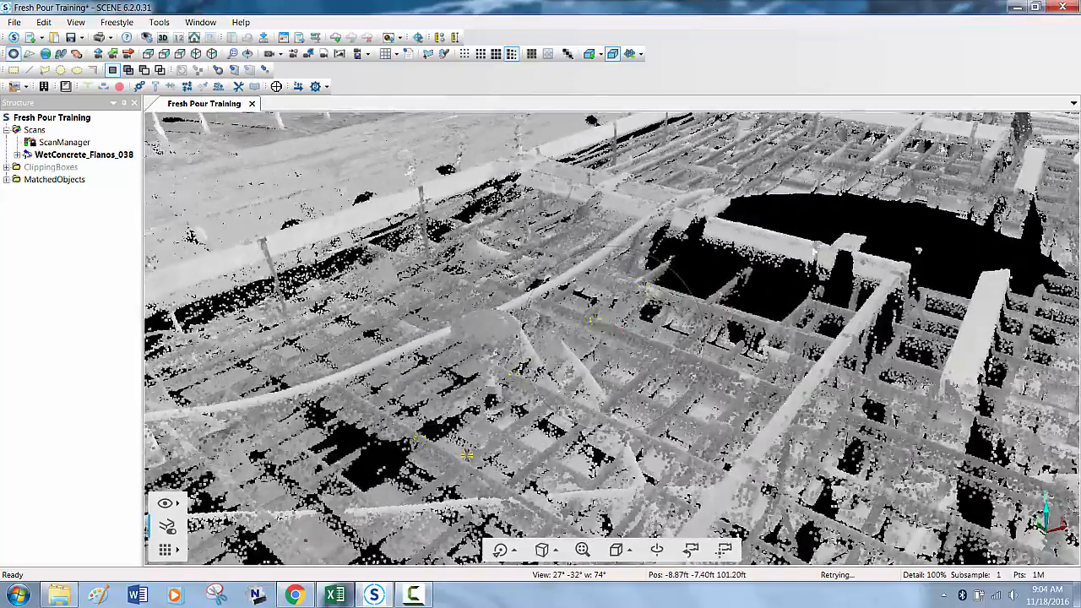
left_click_drag(638, 354, 610, 363)
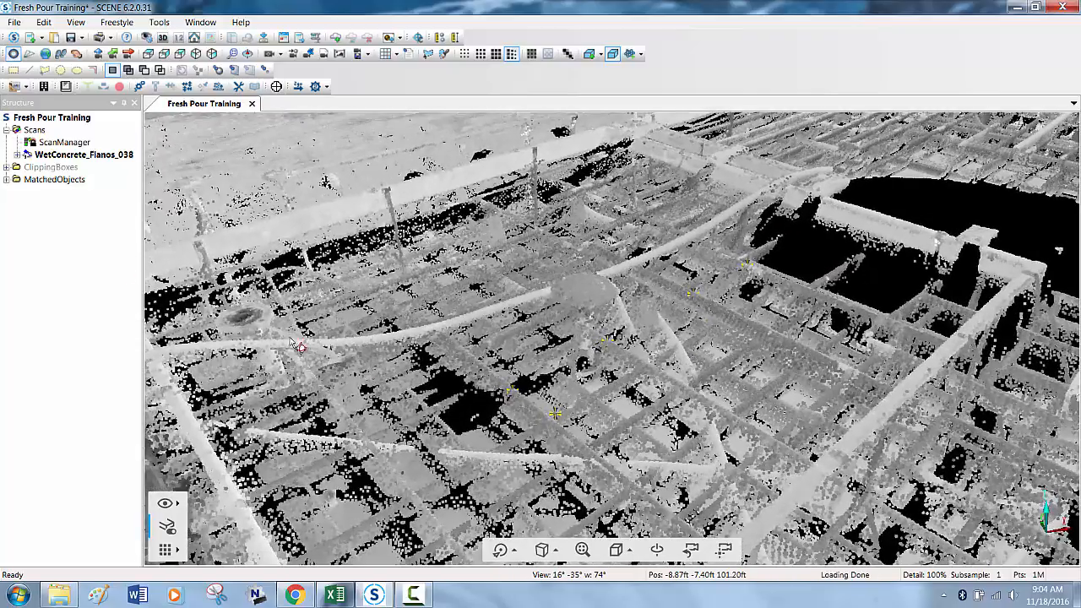
left_click(6, 180)
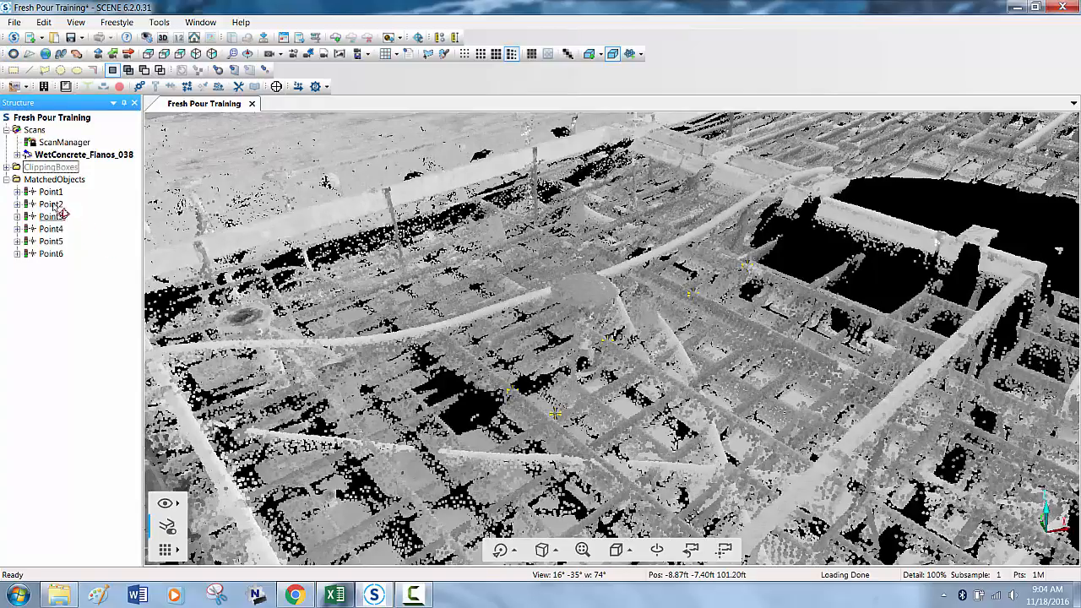
double_click(51, 192)
left_click_drag(145, 264, 282, 263)
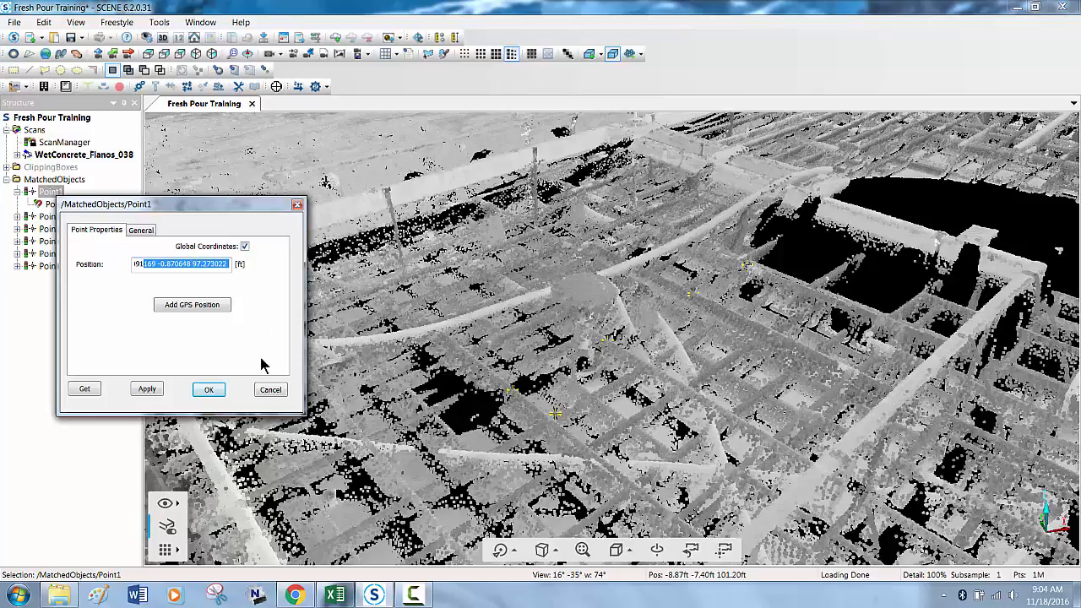
left_click(208, 389)
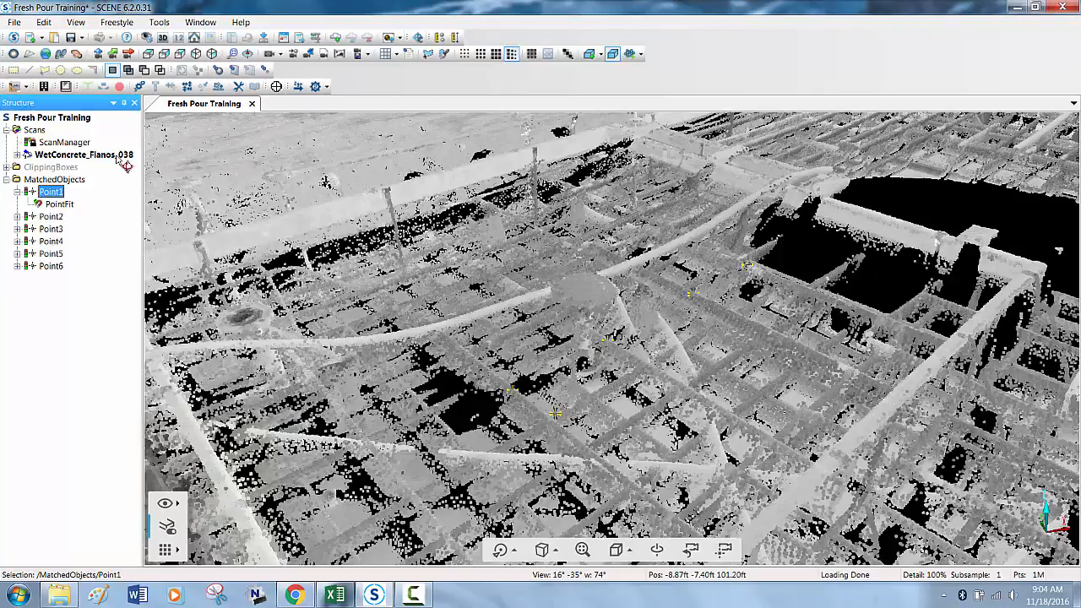
- Collapse the MatchedObjects folder and show the rectangular slab area of the point cloud in close-up from the Top view
left_click(51, 179)
left_click(6, 179)
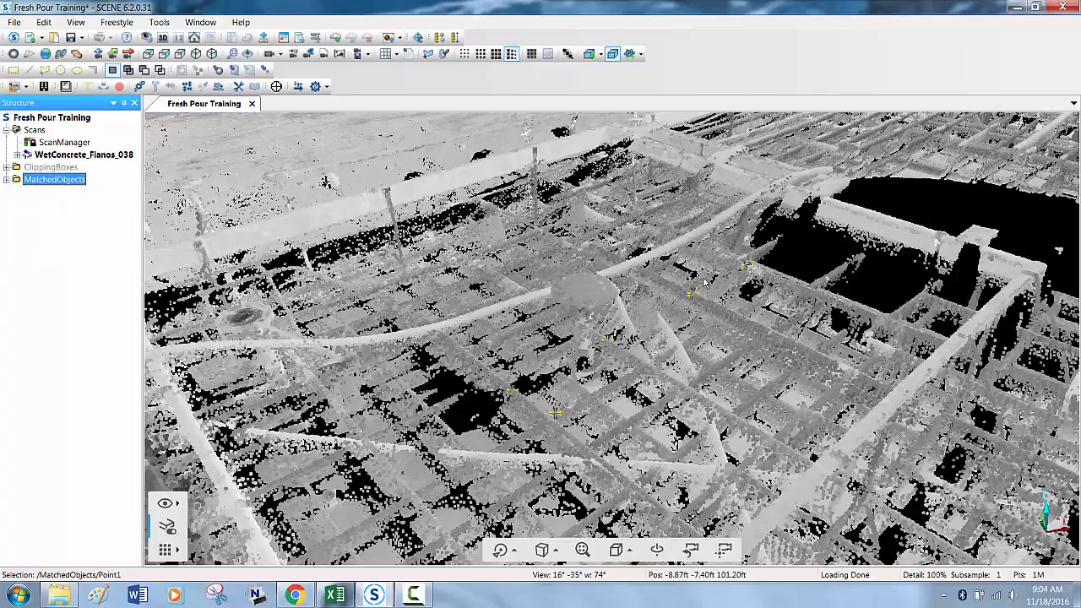
left_click(621, 551)
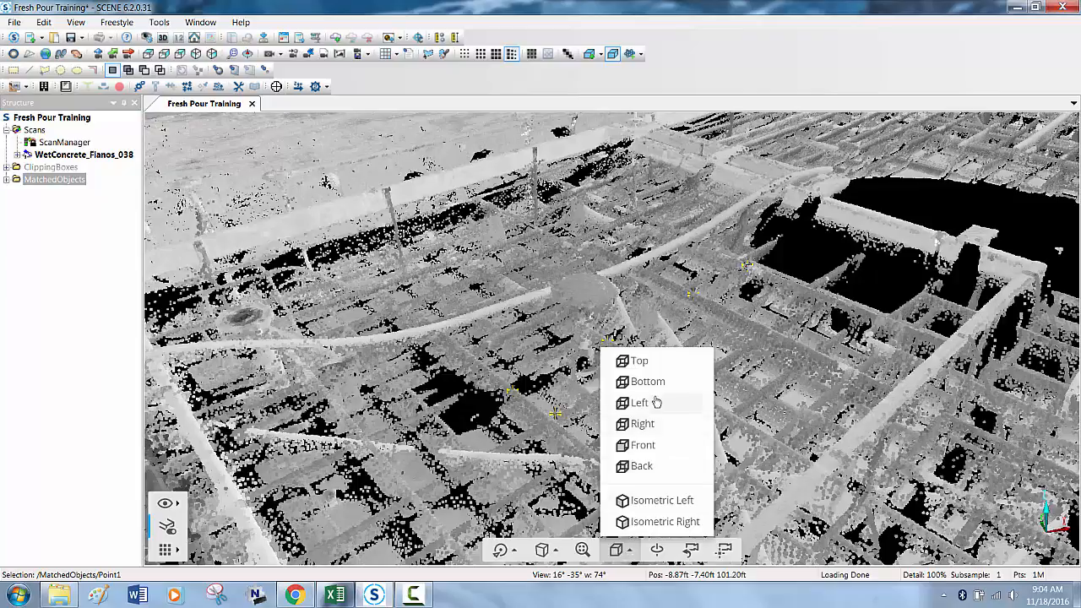
left_click(659, 362)
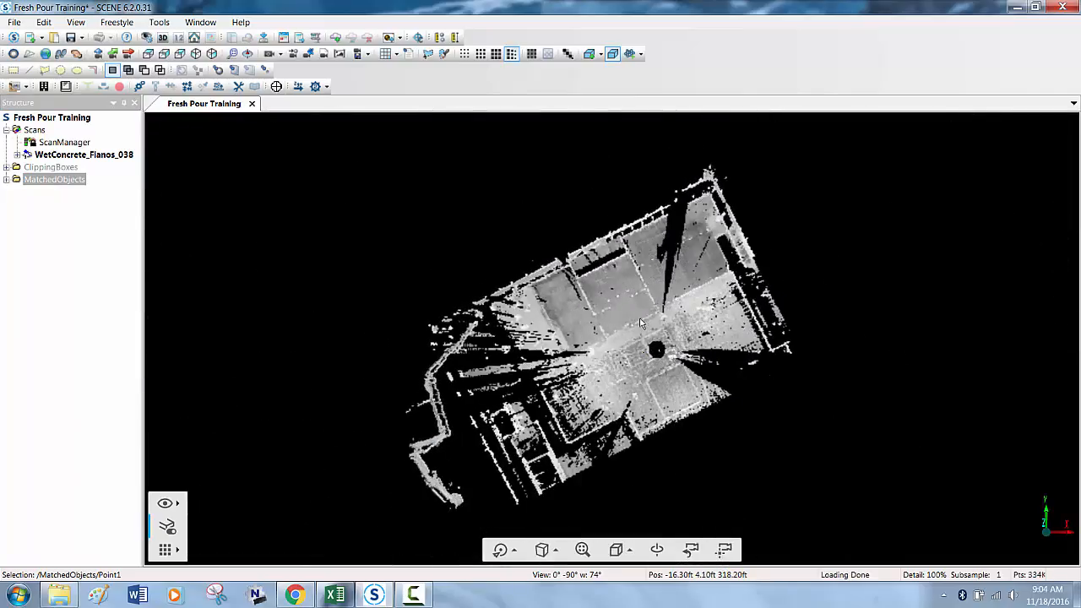
scroll(646, 320, "up", 3)
scroll(662, 339, "up", 3)
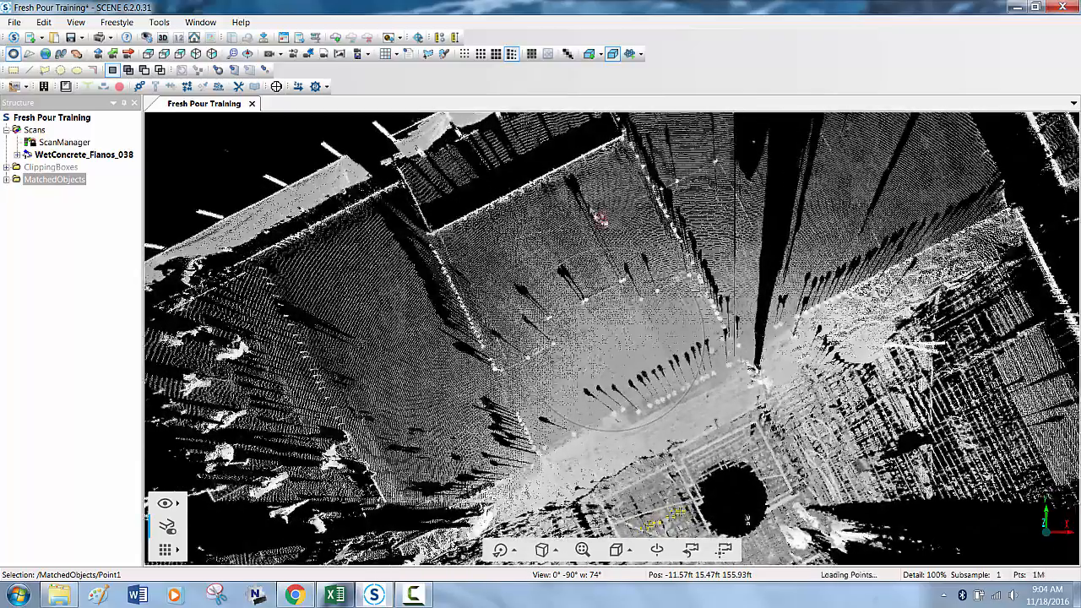
middle_click_drag(620, 326, 615, 367)
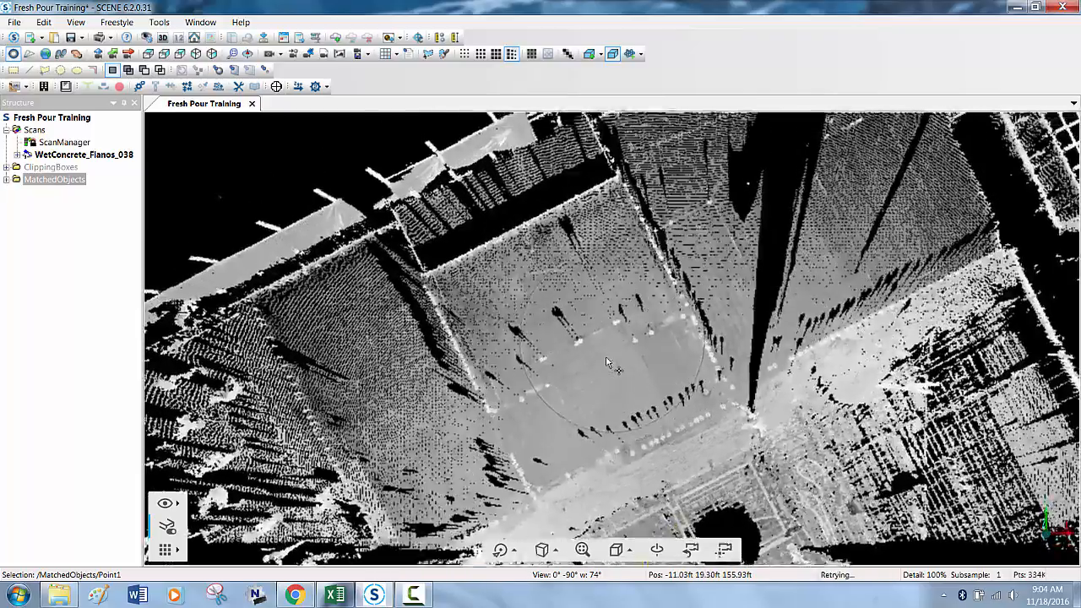
- Return to the workflow interface and enable the Builder app from the available apps
left_click(14, 37)
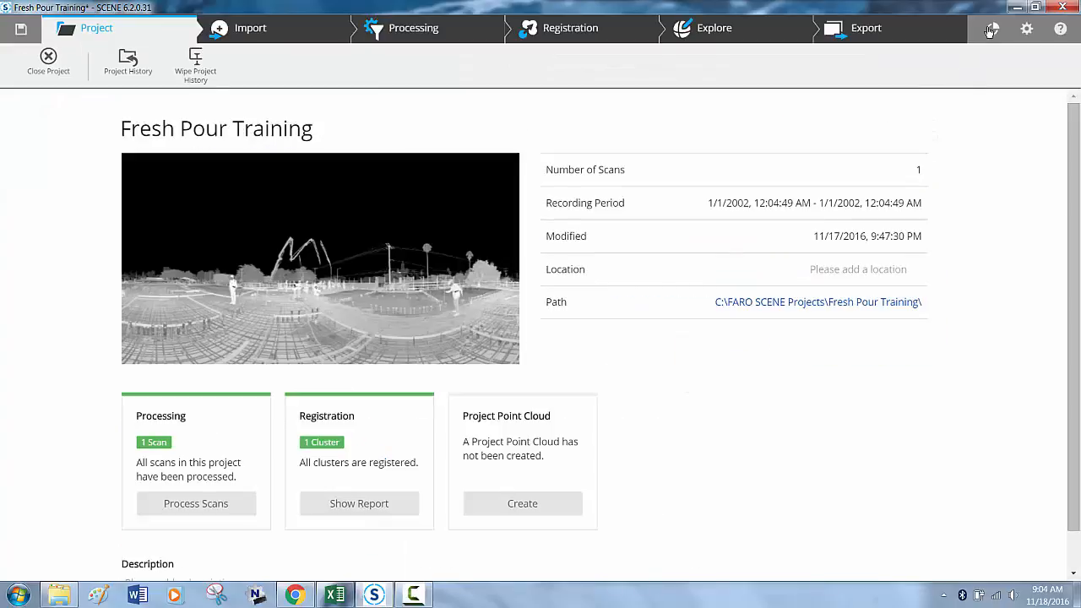
left_click(991, 31)
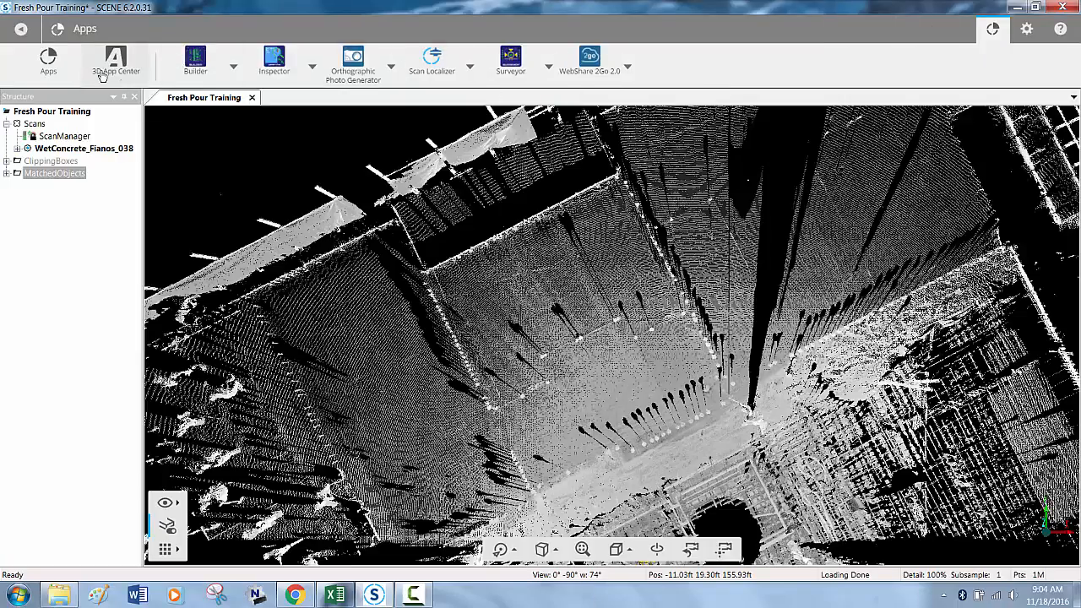
left_click(195, 72)
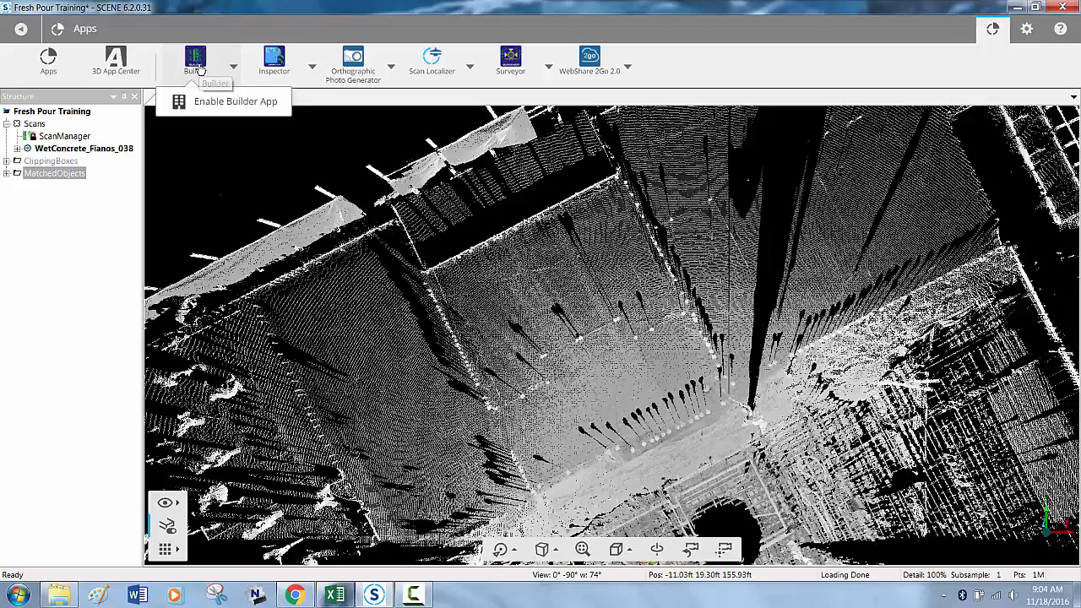
left_click(211, 101)
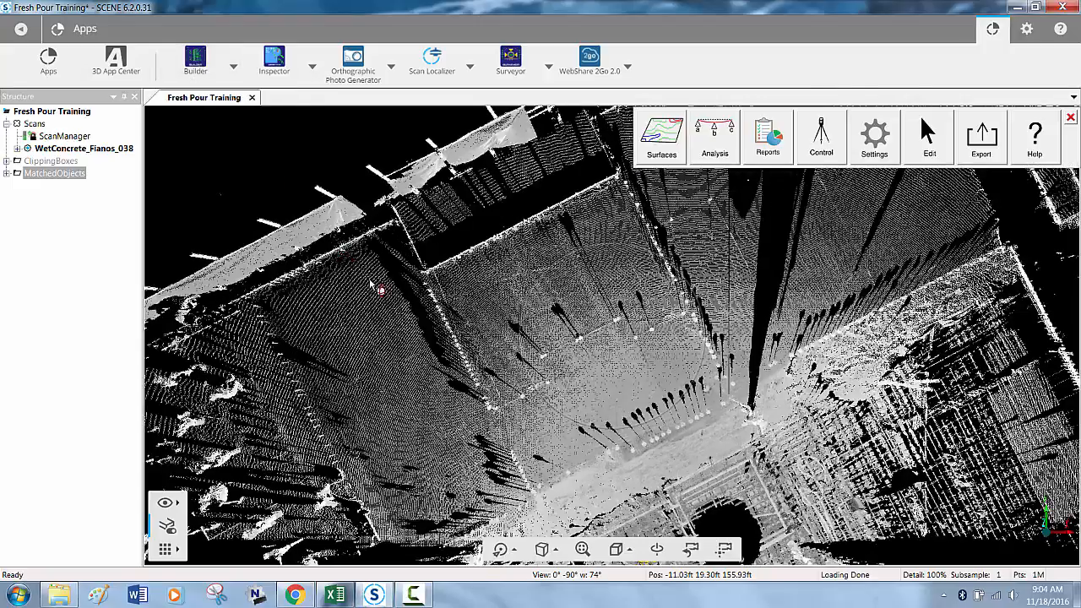
- Create a Heat Map surface by outlining the rectangular slab bay with its four corner points
left_click(665, 142)
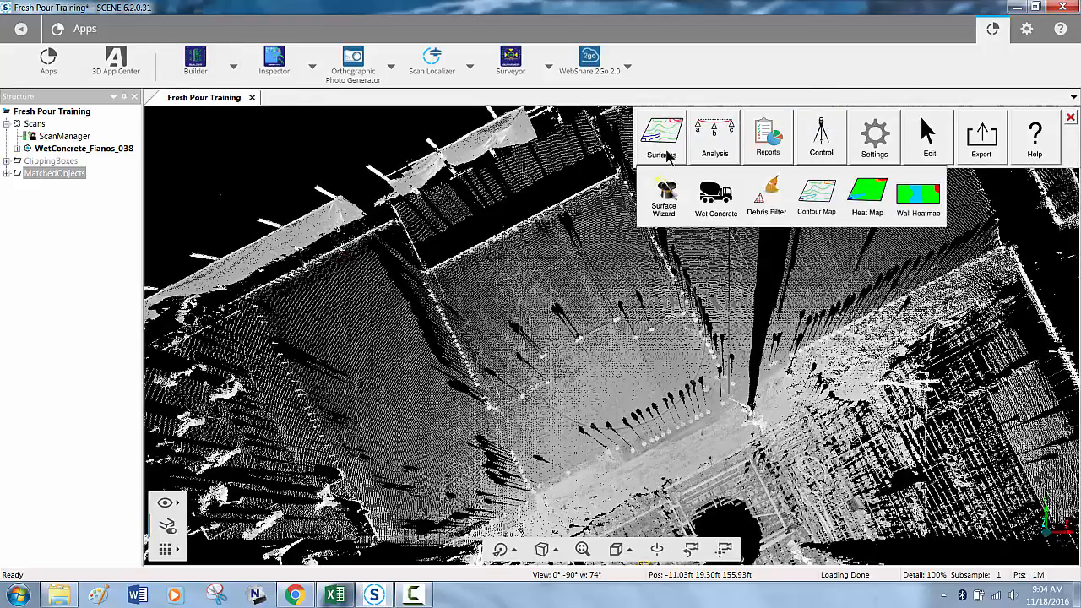
left_click(868, 195)
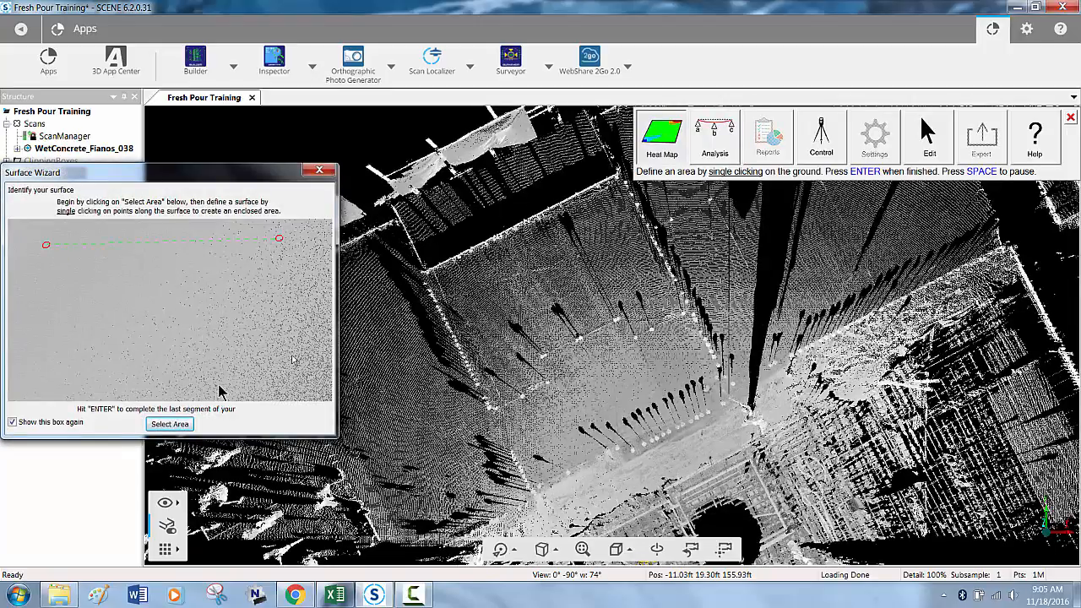
left_click(170, 424)
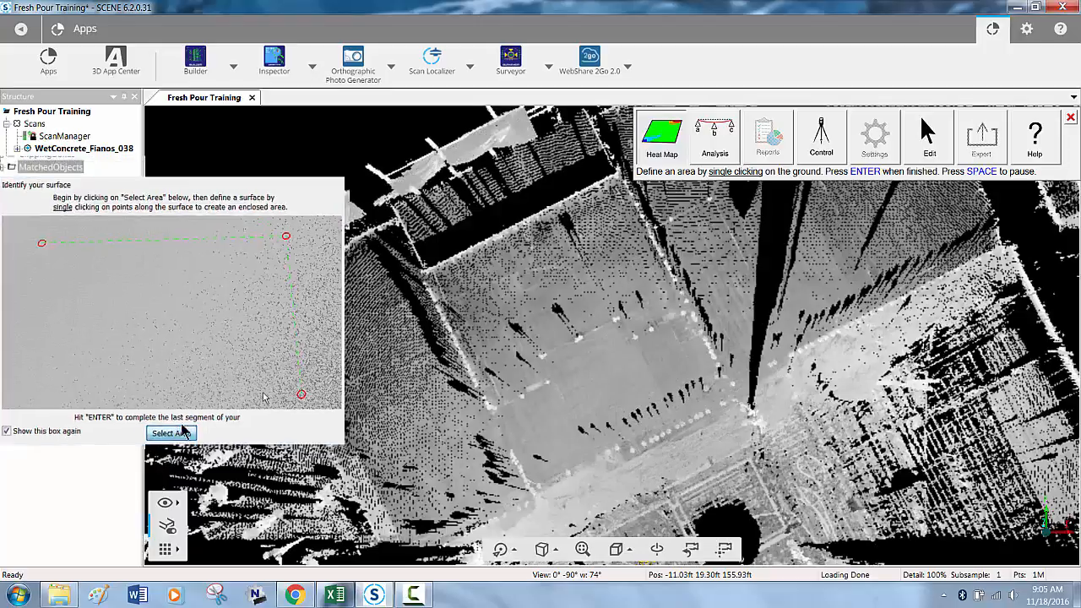
left_click(432, 281)
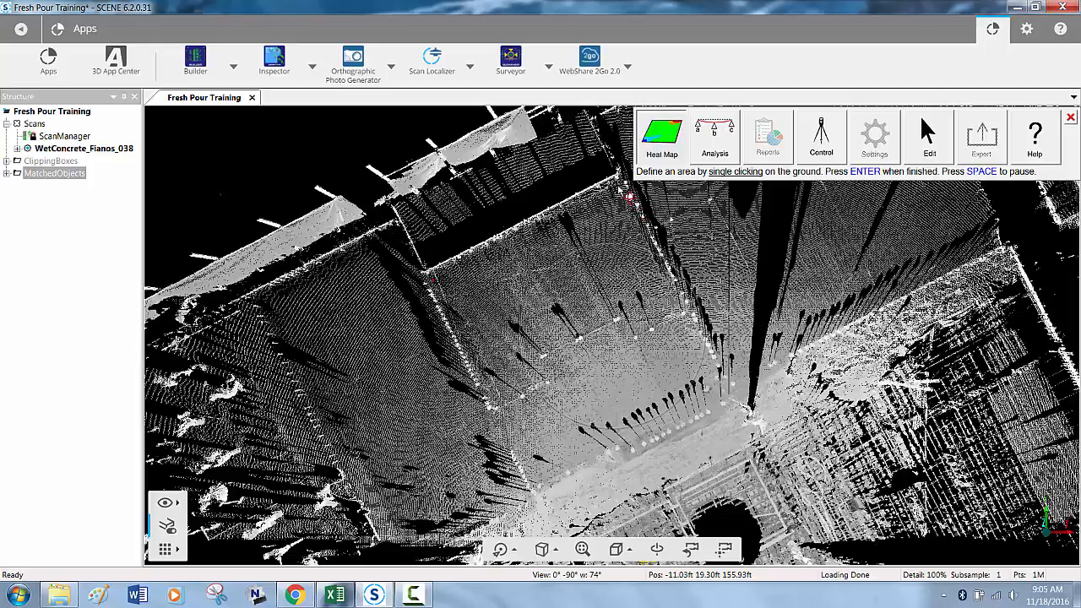
left_click(628, 197)
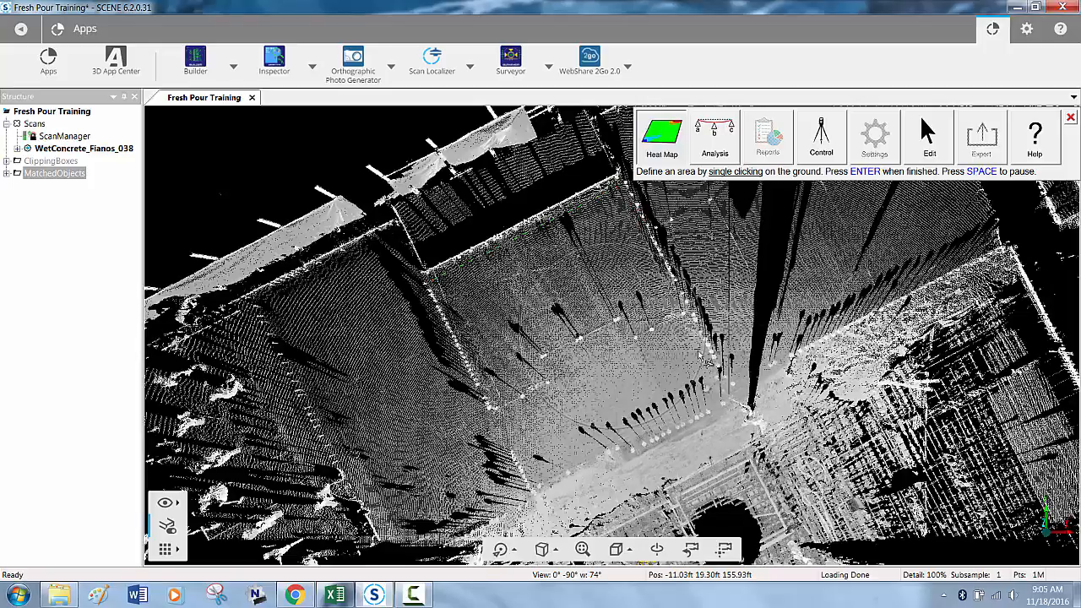
left_click(724, 401)
left_click(545, 488)
key("Return")
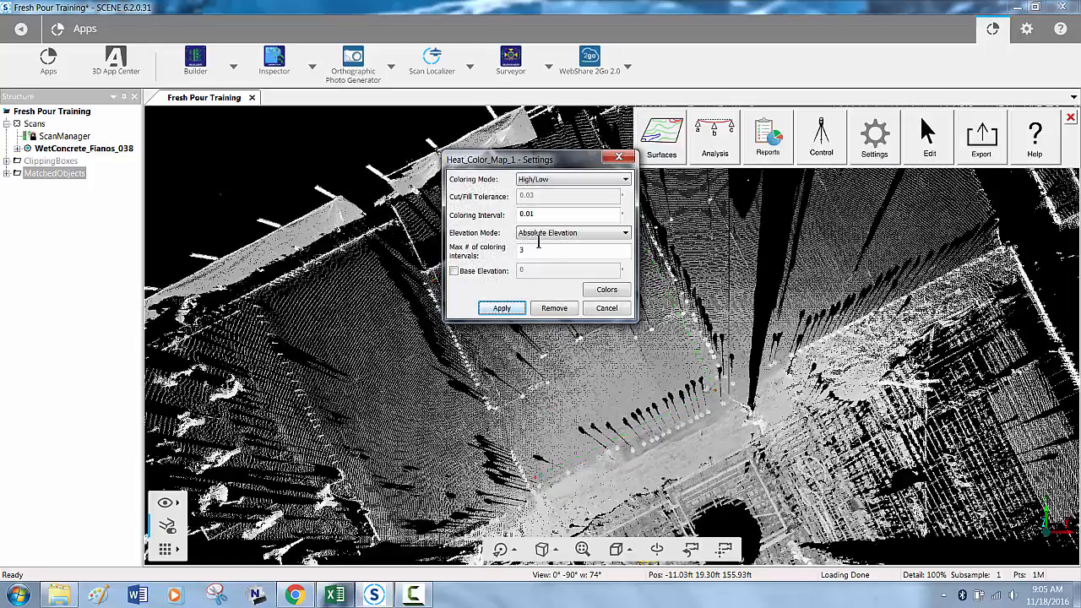
- Apply the Relative Elevation mode to the heat map and place its confirmation and legend windows clear of the slab
left_click_drag(535, 160, 279, 209)
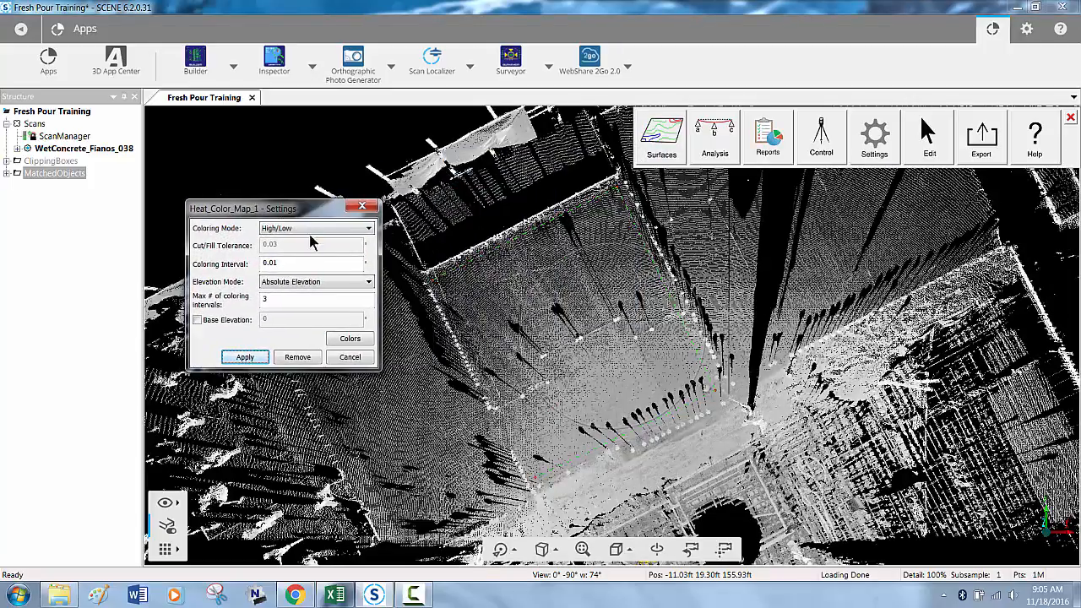
left_click(320, 284)
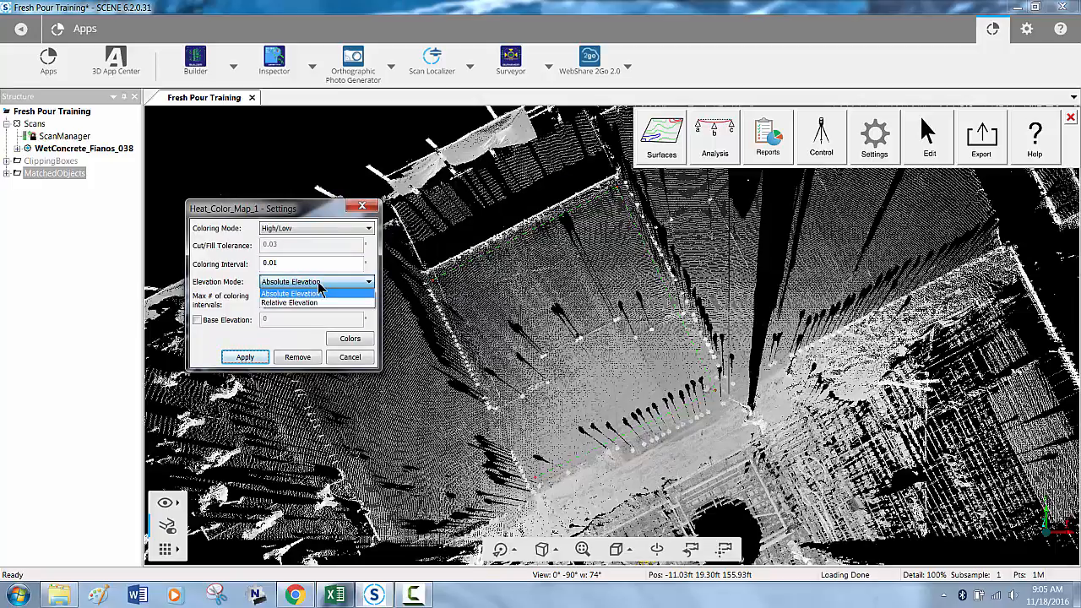
left_click(324, 302)
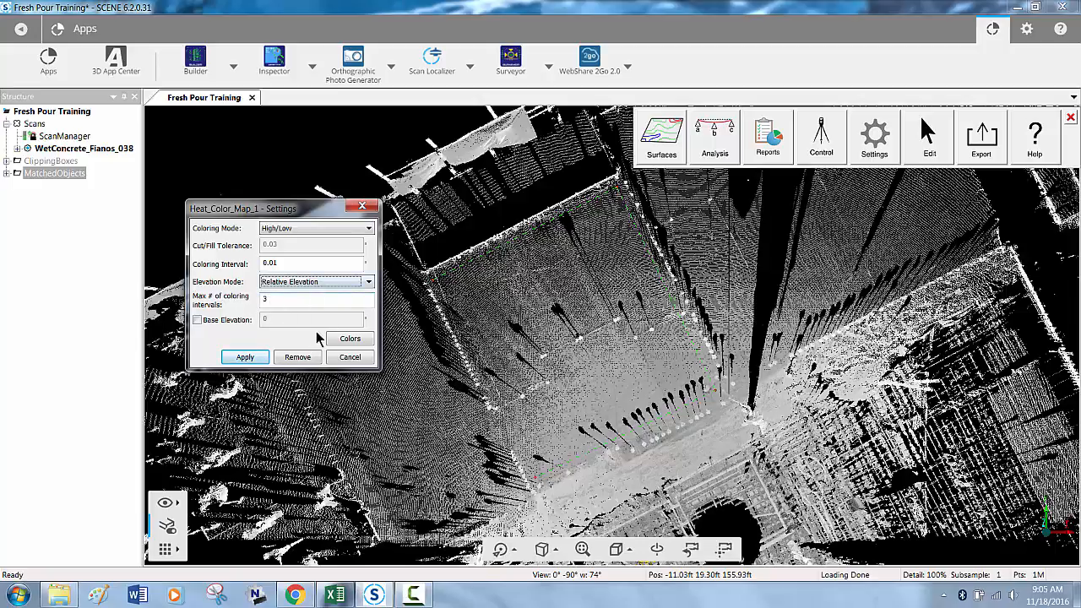
left_click(245, 356)
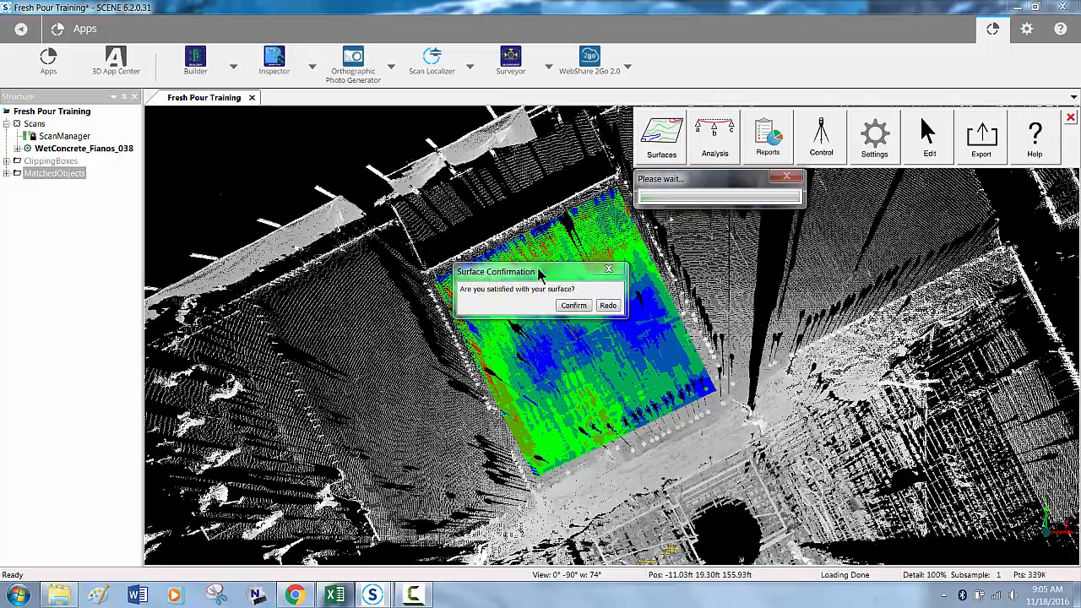
left_click_drag(565, 281, 343, 244)
left_click_drag(524, 241, 342, 302)
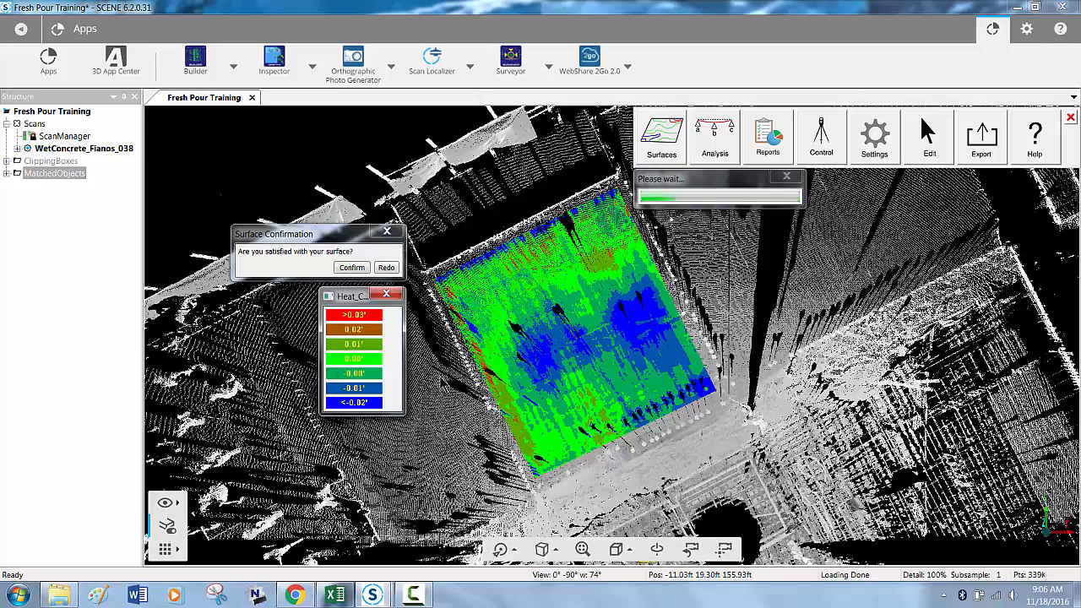
- Redo the heat map with the elevation mode set to Absolute Elevation and arrange its confirmation and legend windows beside the slab
left_click(386, 267)
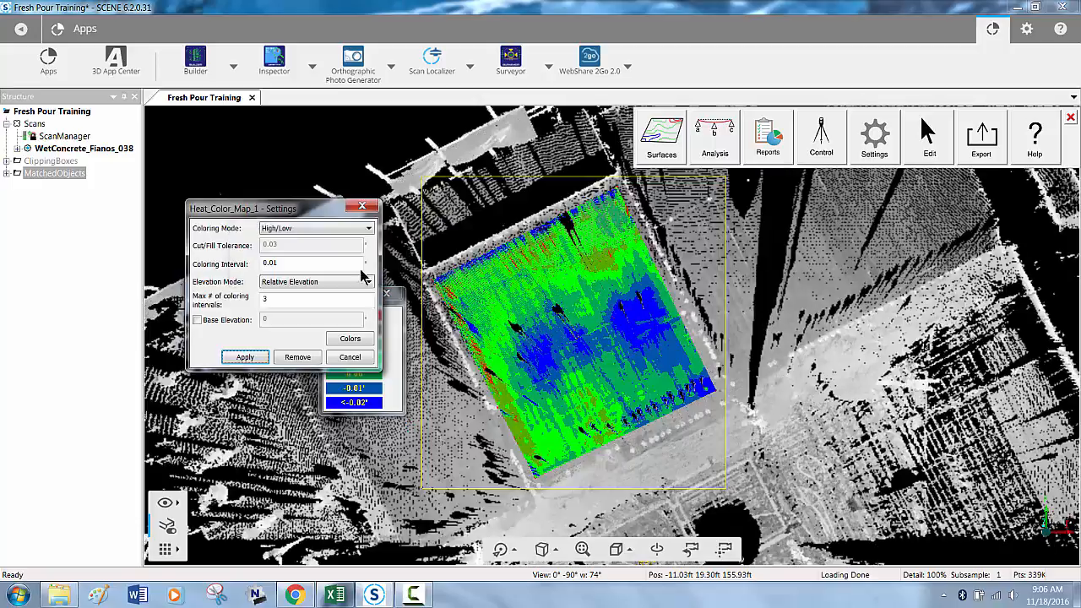
left_click(330, 282)
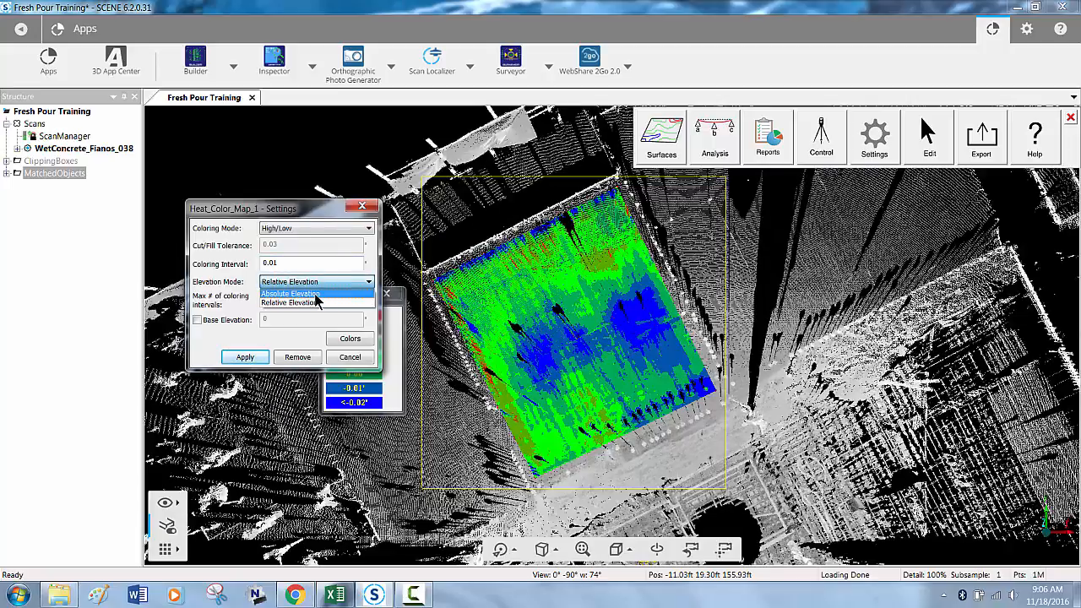
left_click(296, 293)
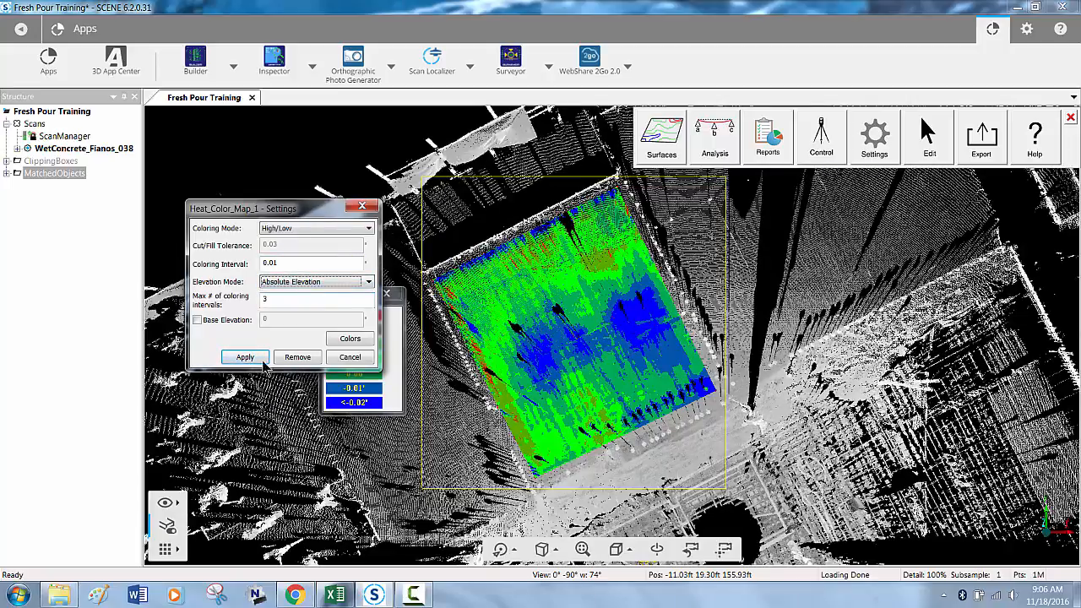
left_click(253, 358)
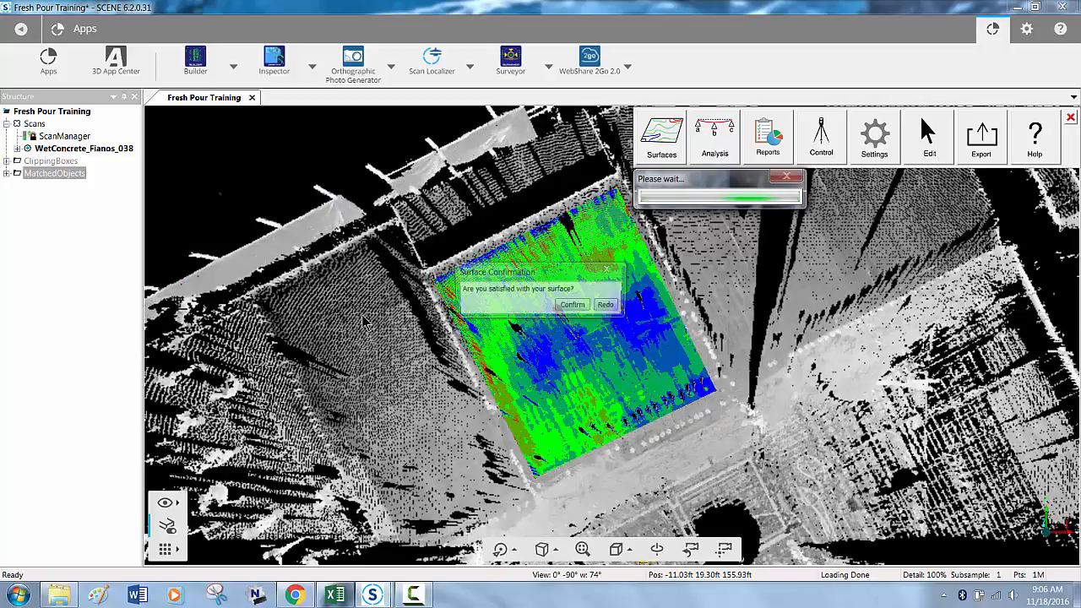
left_click_drag(372, 283, 170, 297)
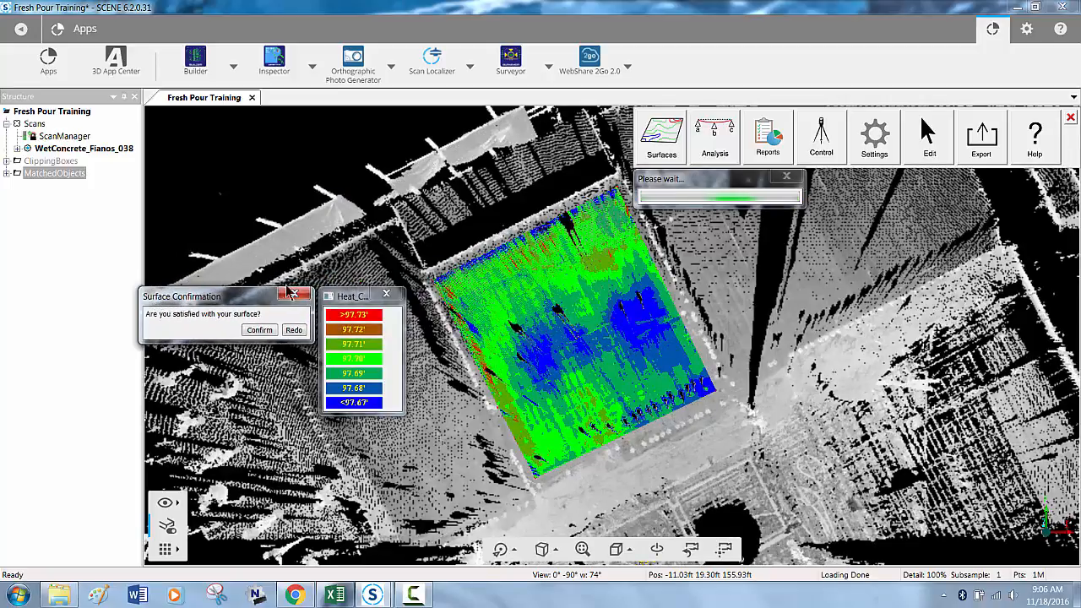
left_click_drag(356, 288, 356, 235)
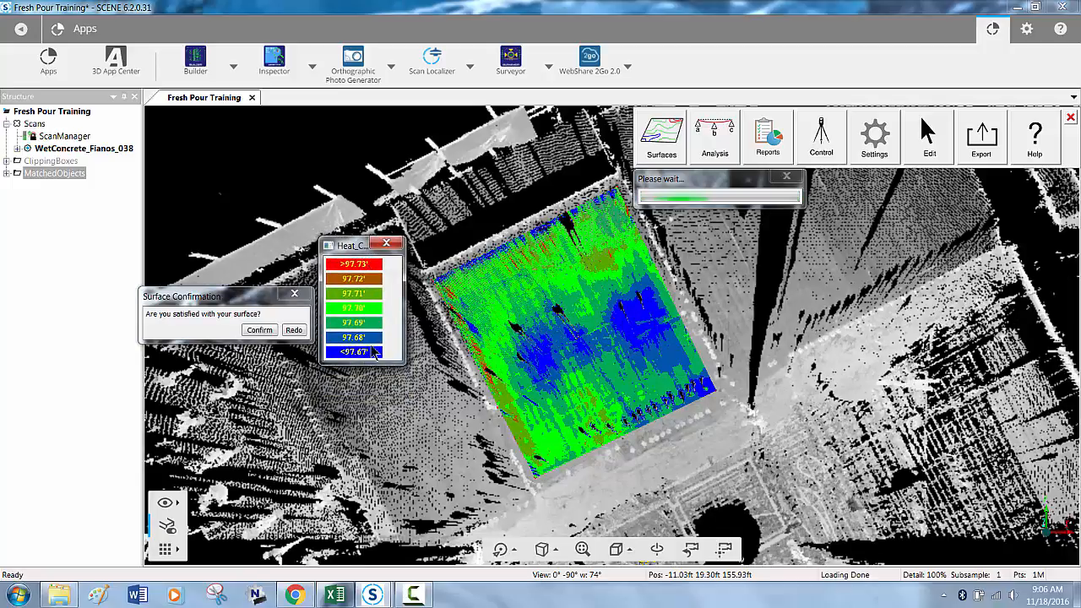
- Close the heat map's legend and surface confirmation, and clear the heat map from the slab with the Edit tools
left_click(387, 244)
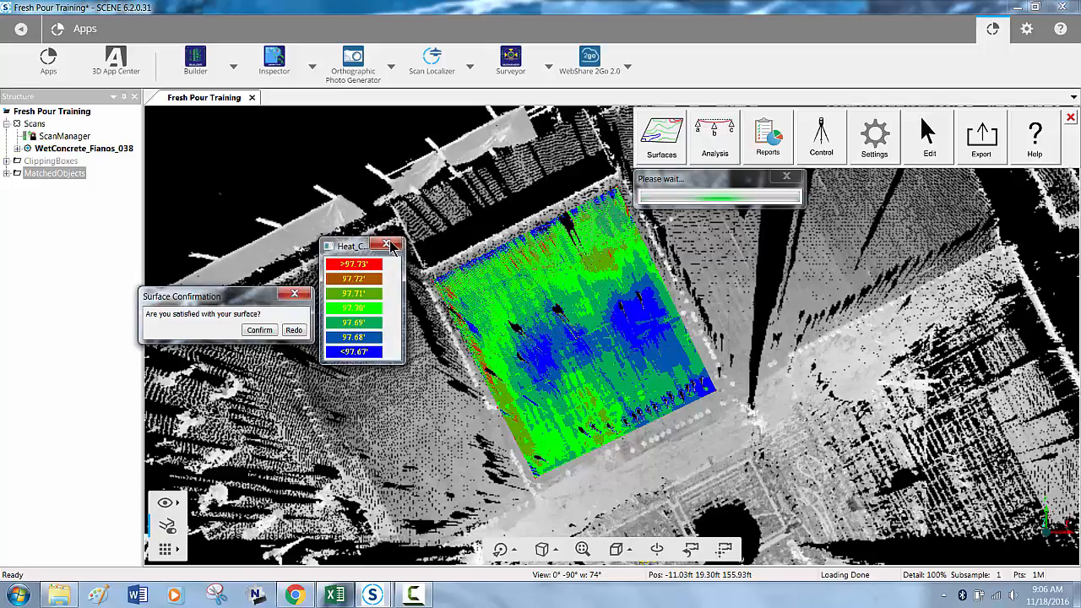
left_click(306, 297)
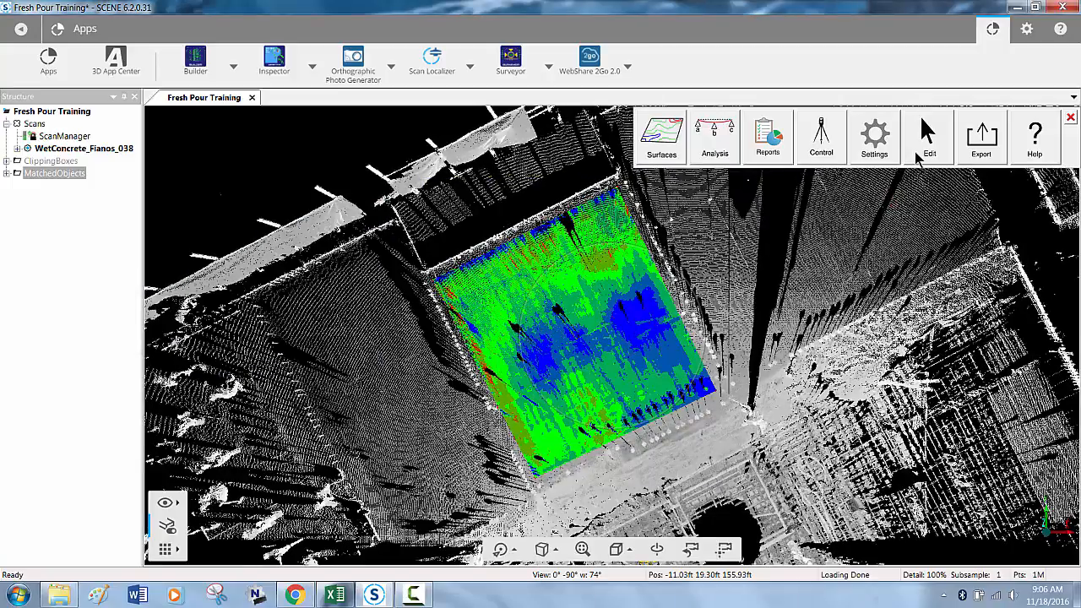
left_click(925, 157)
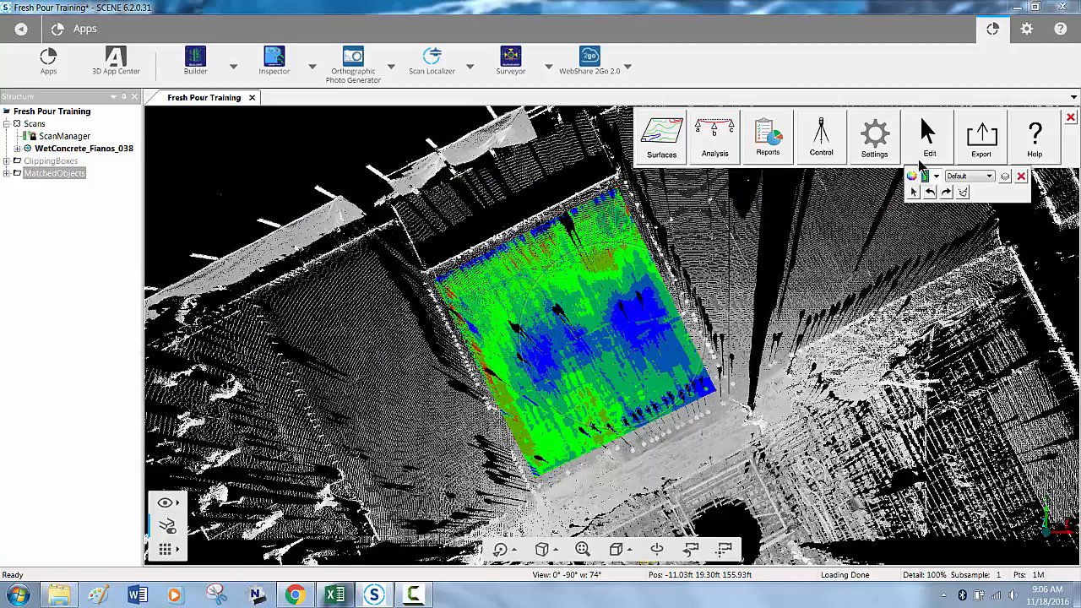
left_click(963, 192)
left_click(580, 348)
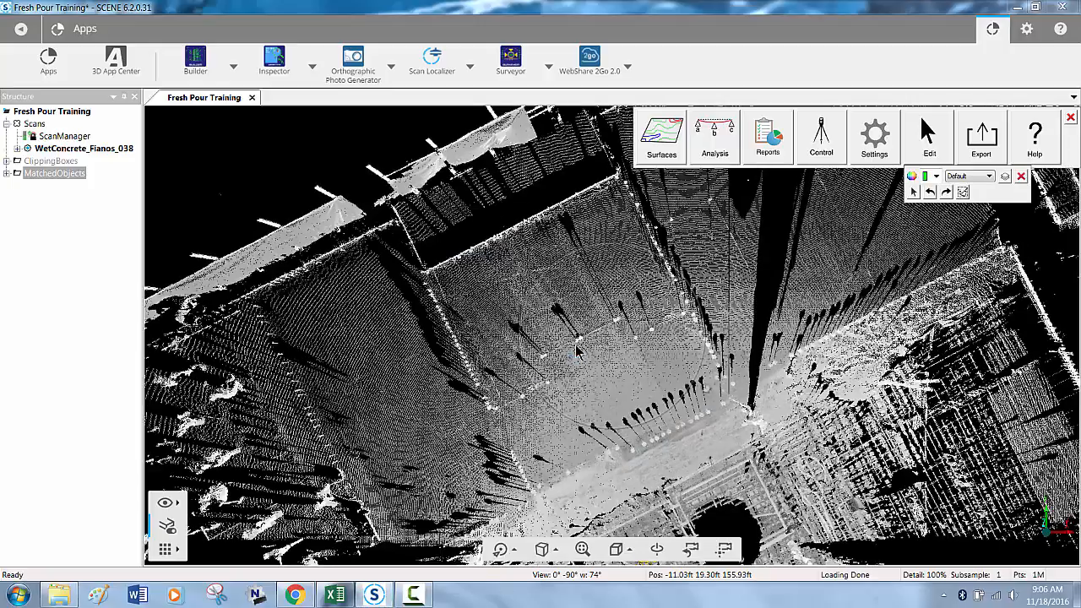
left_click(1022, 176)
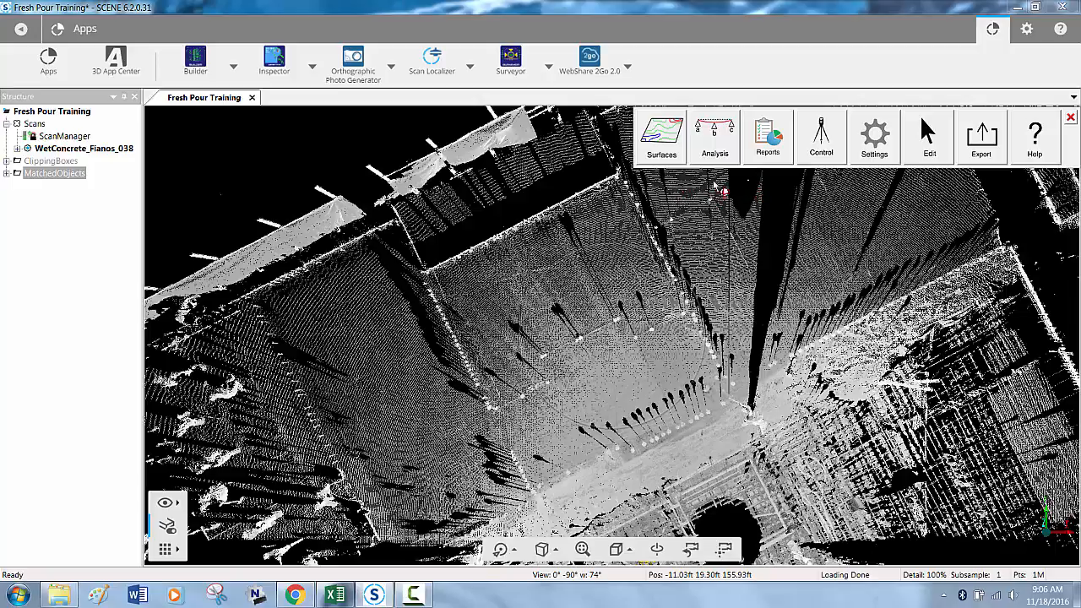
- Create a grid of points with descriptor 11-18-2016, start number 1 and 2' spacing, defining its corner, length and width over the rectangular slab bay
left_click(718, 150)
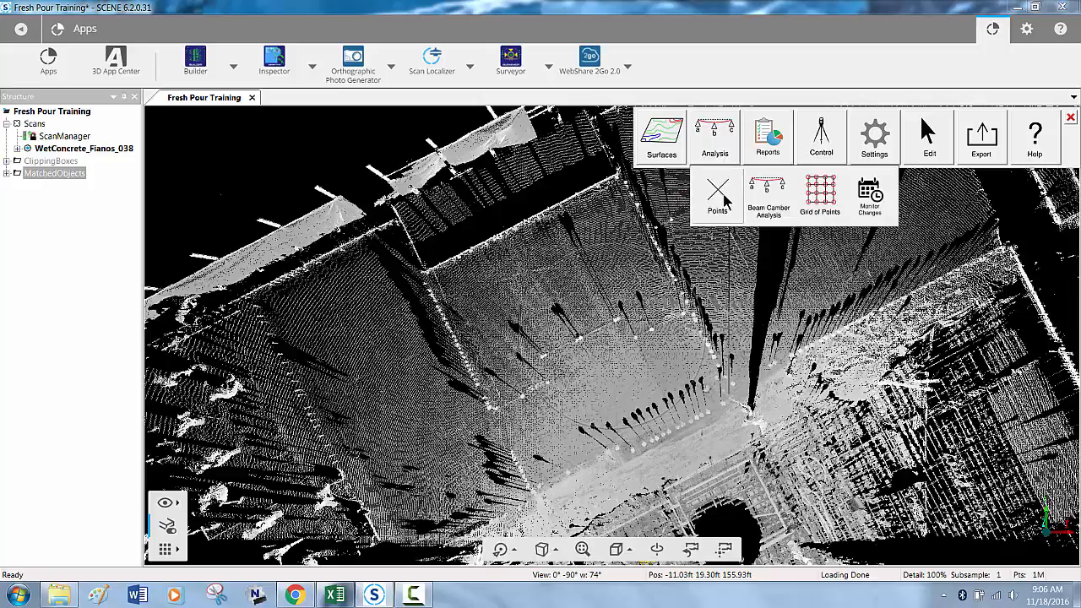
left_click(826, 203)
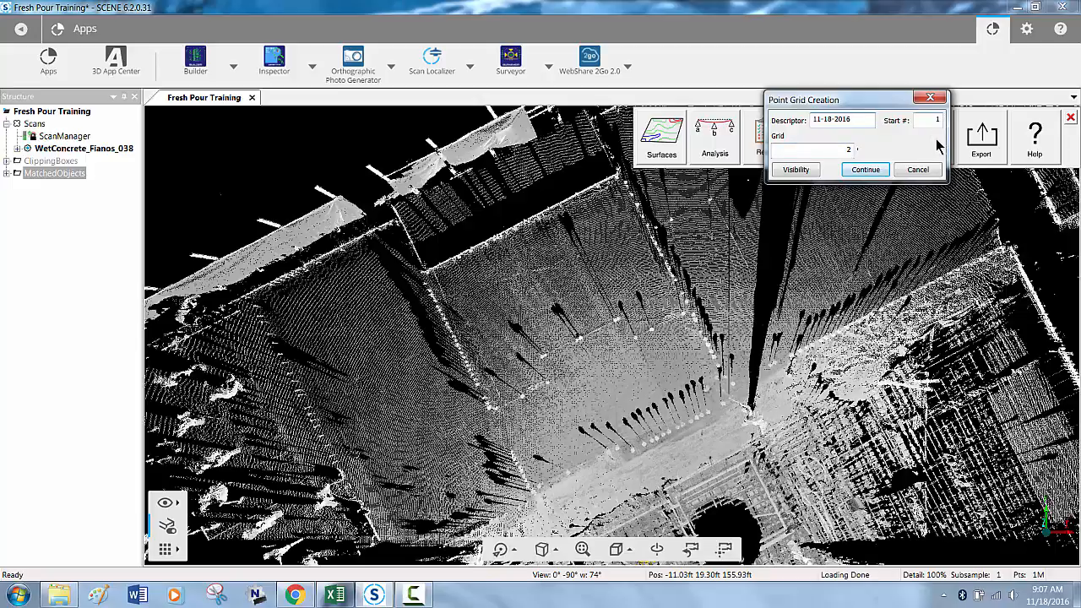
left_click(866, 170)
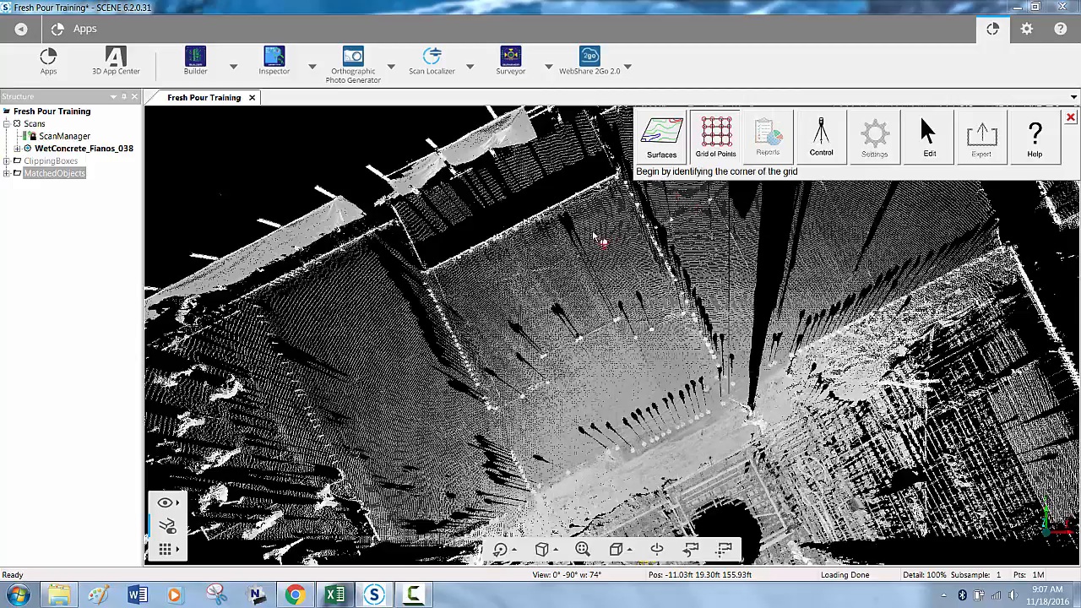
left_click(437, 272)
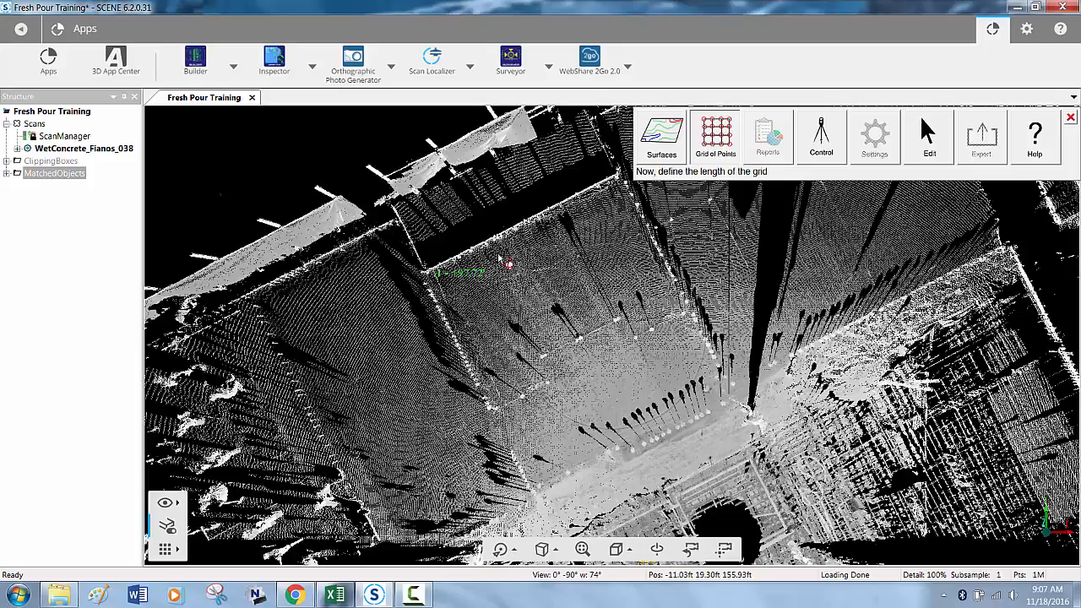
left_click(625, 203)
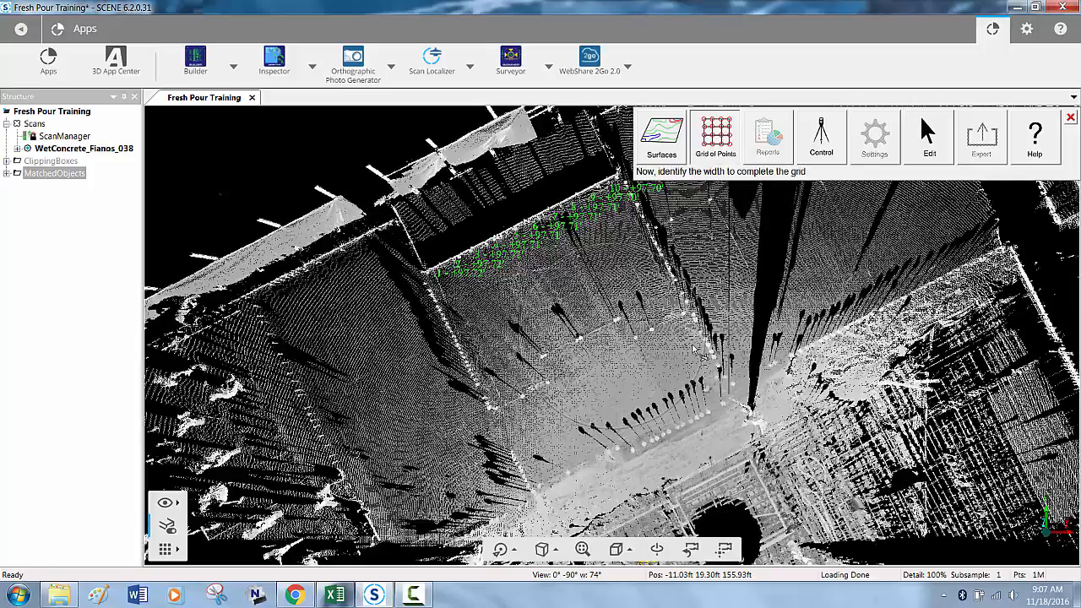
left_click(725, 397)
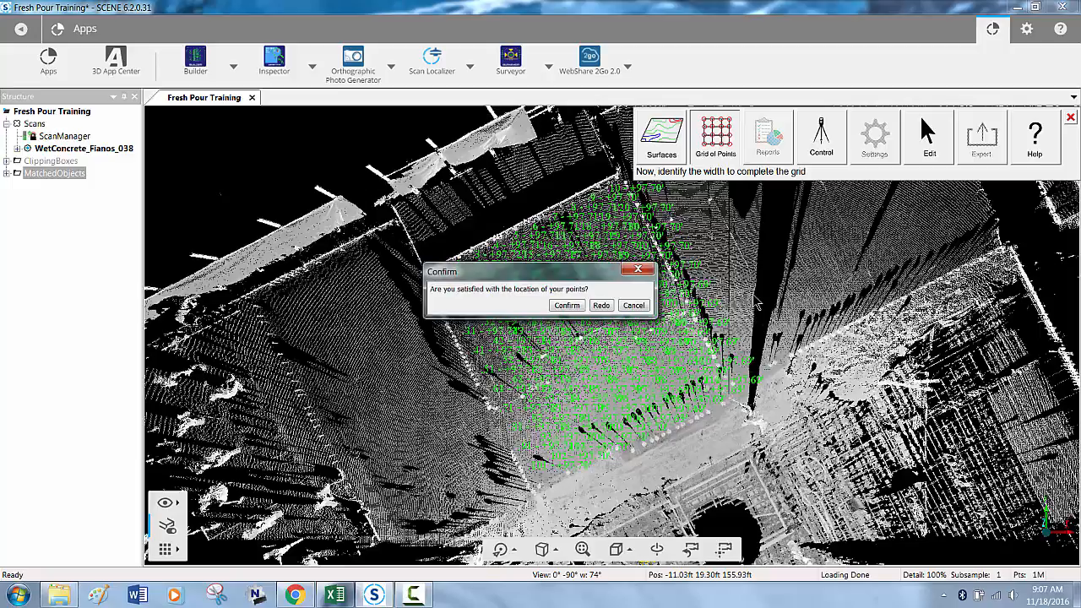
left_click(567, 306)
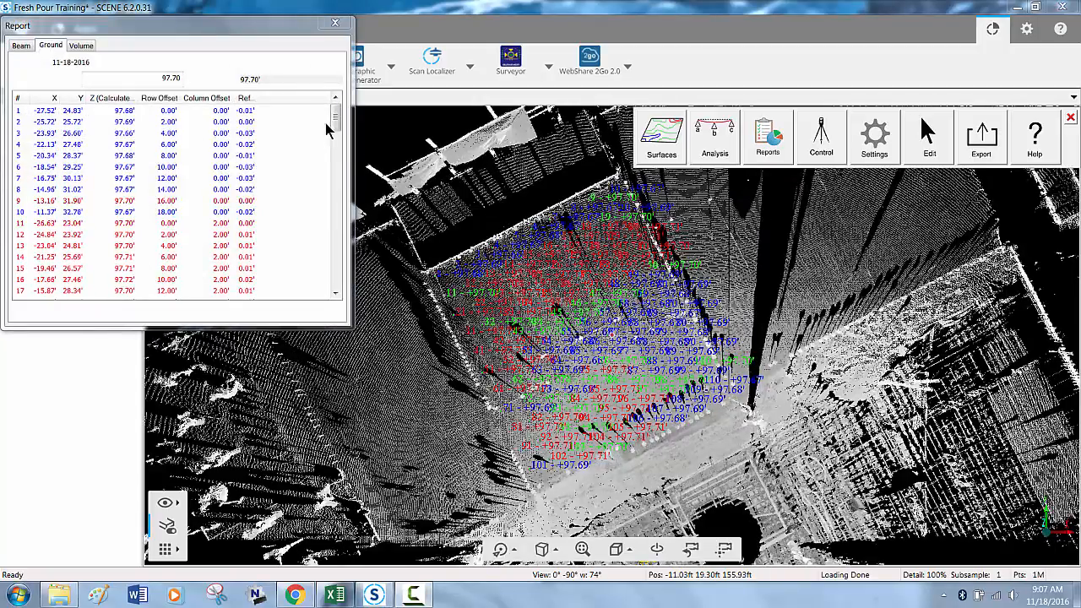
- Set the ground report's reference elevation to 97.70, close the report and inspect the coloured grid point labels up close on the slab
left_click(338, 126)
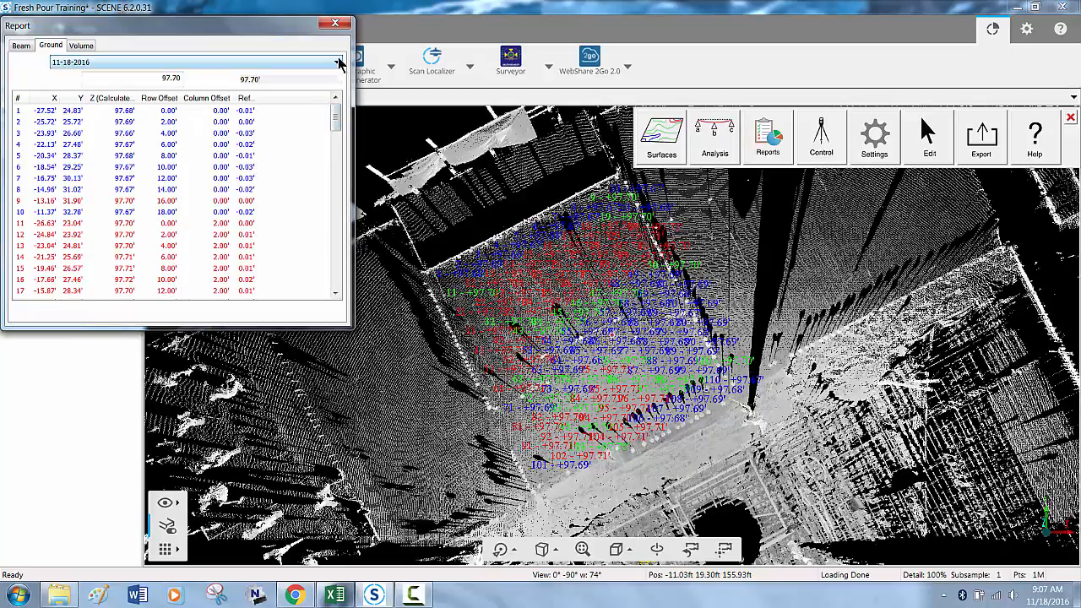
left_click(336, 25)
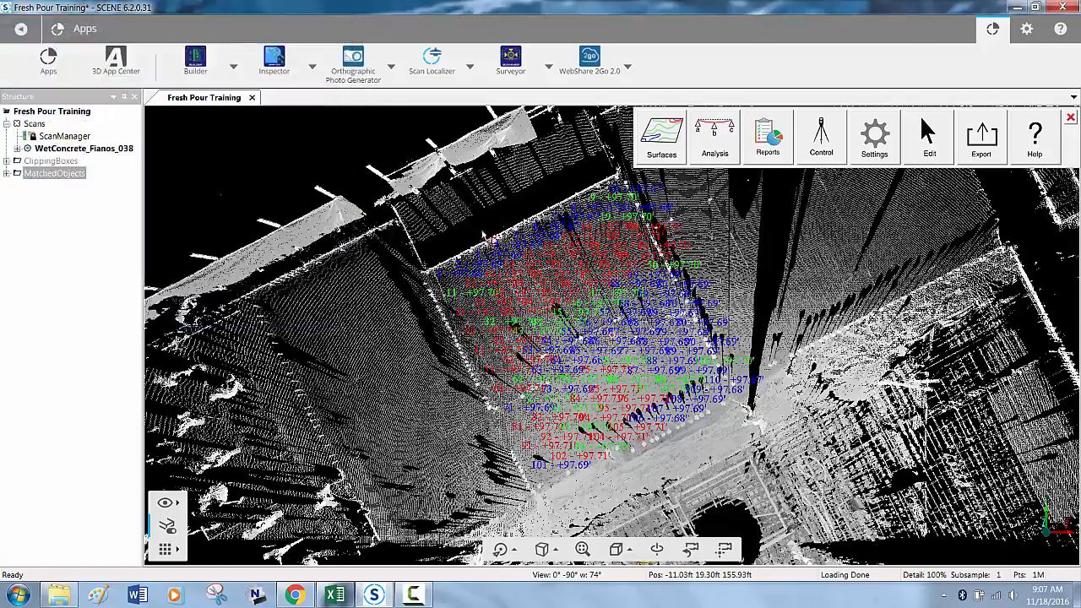
scroll(545, 326, "up", 5)
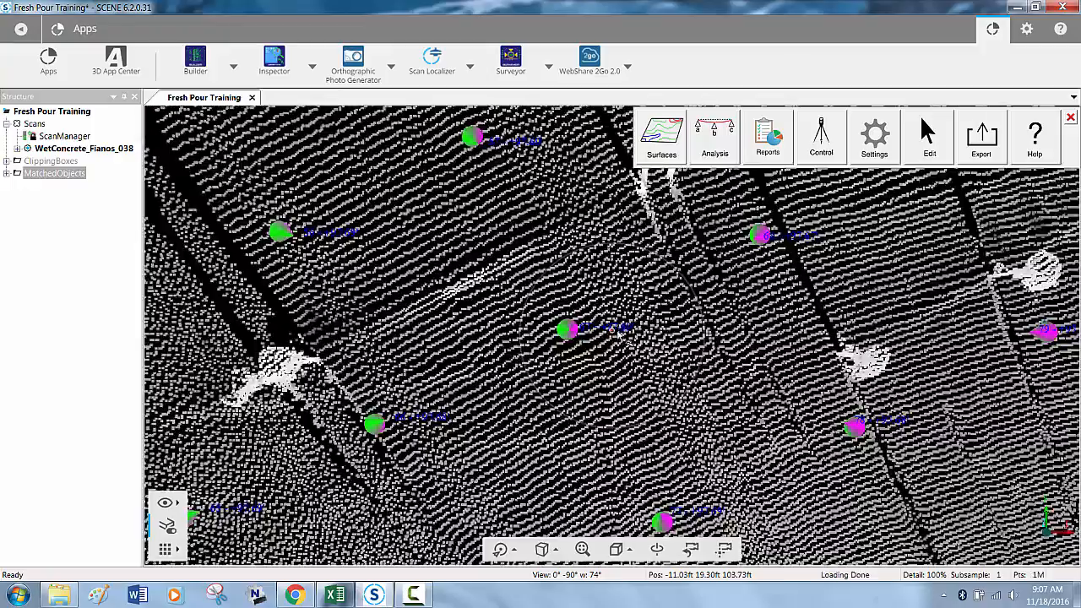
middle_click_drag(603, 272, 751, 463)
middle_click_drag(608, 268, 635, 317)
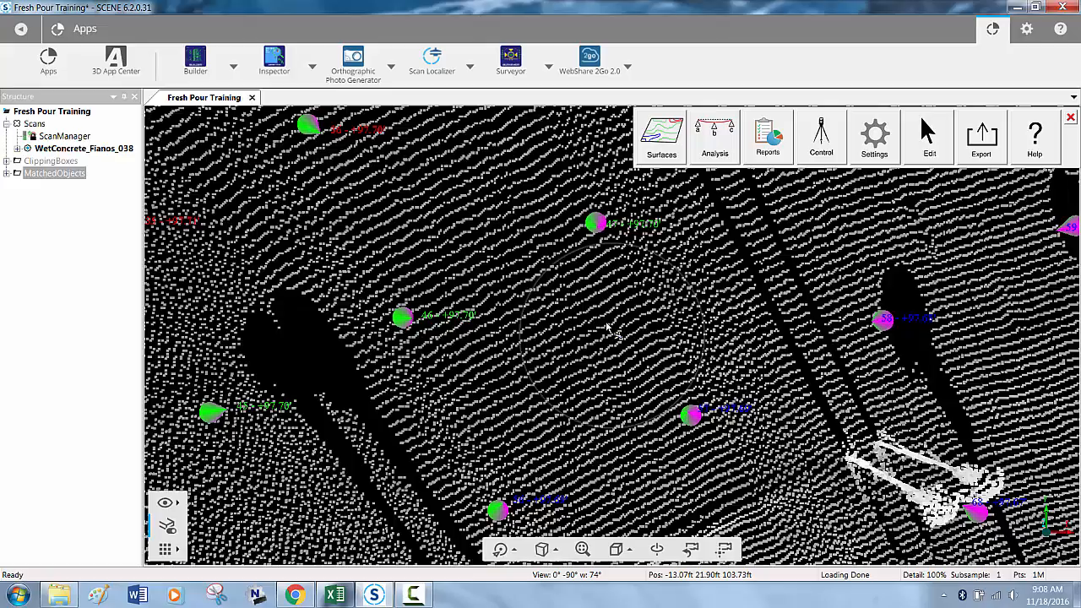
scroll(608, 330, "down", 10)
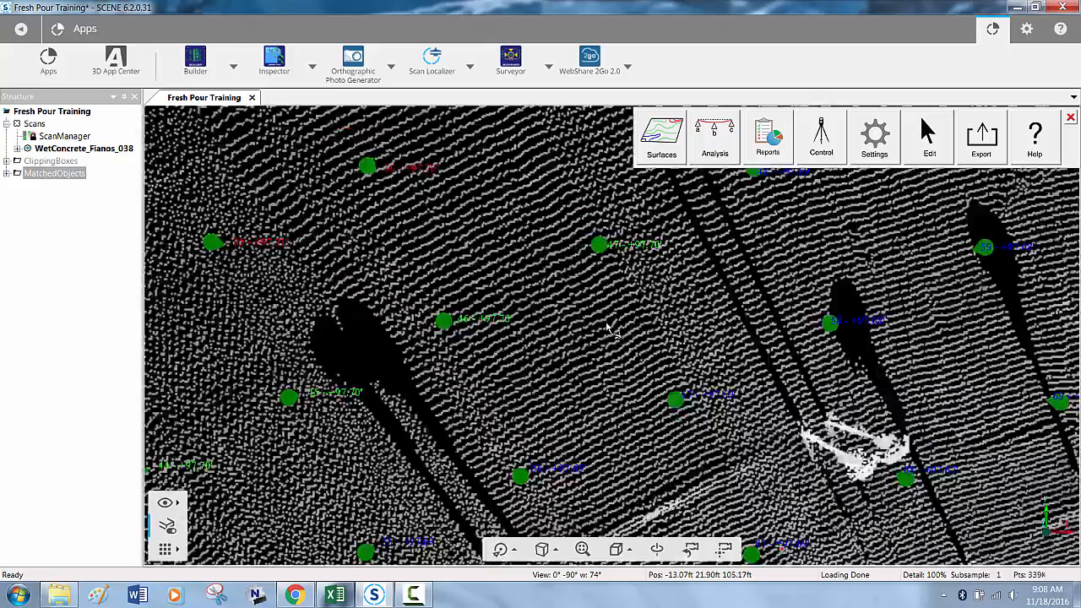
scroll(610, 328, "down", 4)
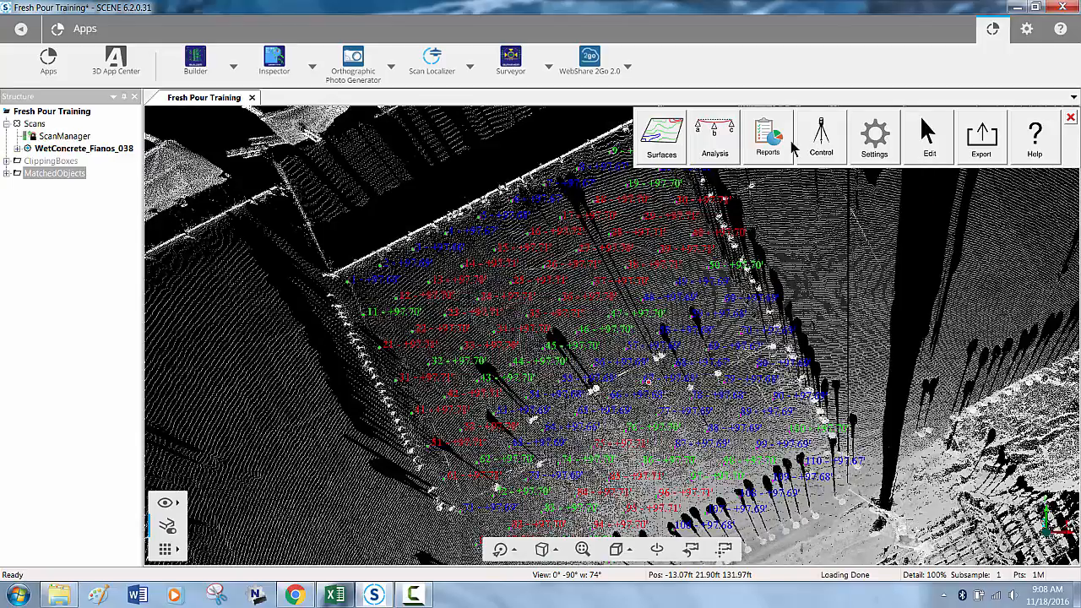
- Export the grid points as a CSV file named Concrete Pour 11-18-2016 on the Desktop, with US Survey Feet as units
left_click(980, 151)
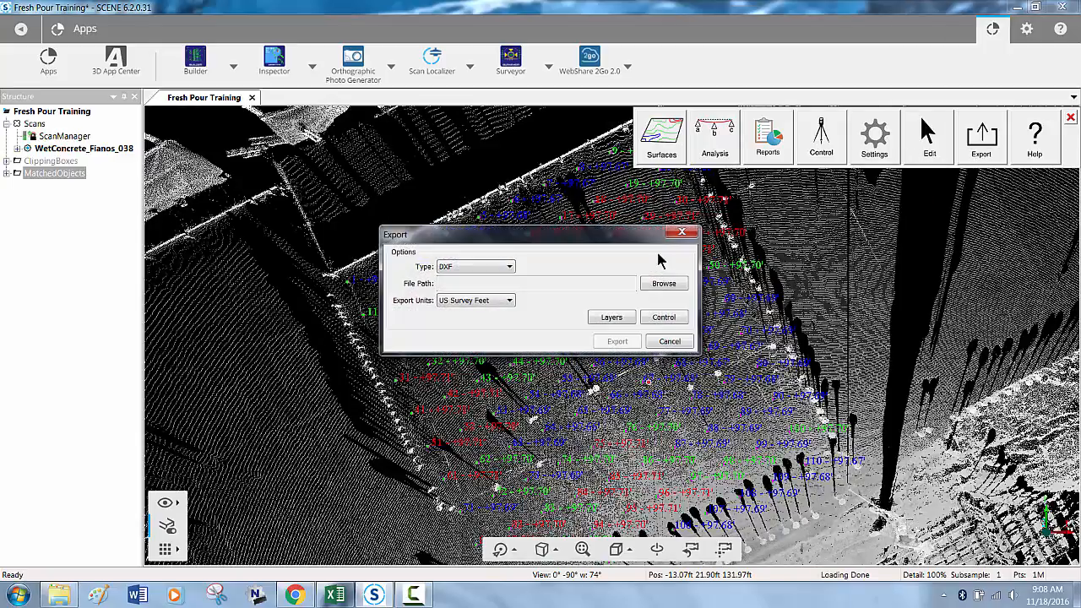
left_click(470, 268)
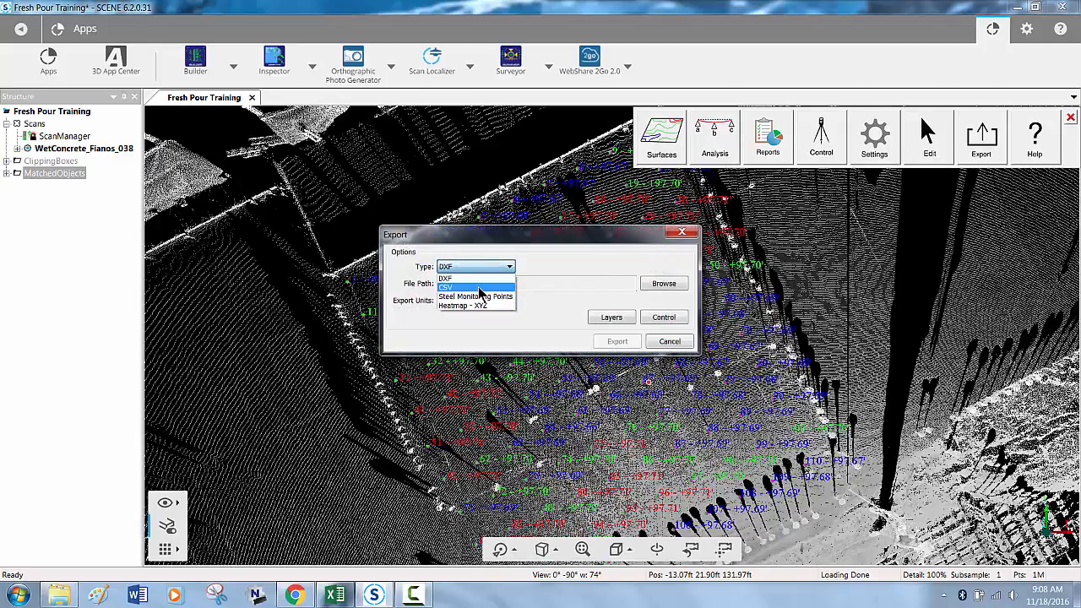
left_click(477, 287)
left_click(661, 286)
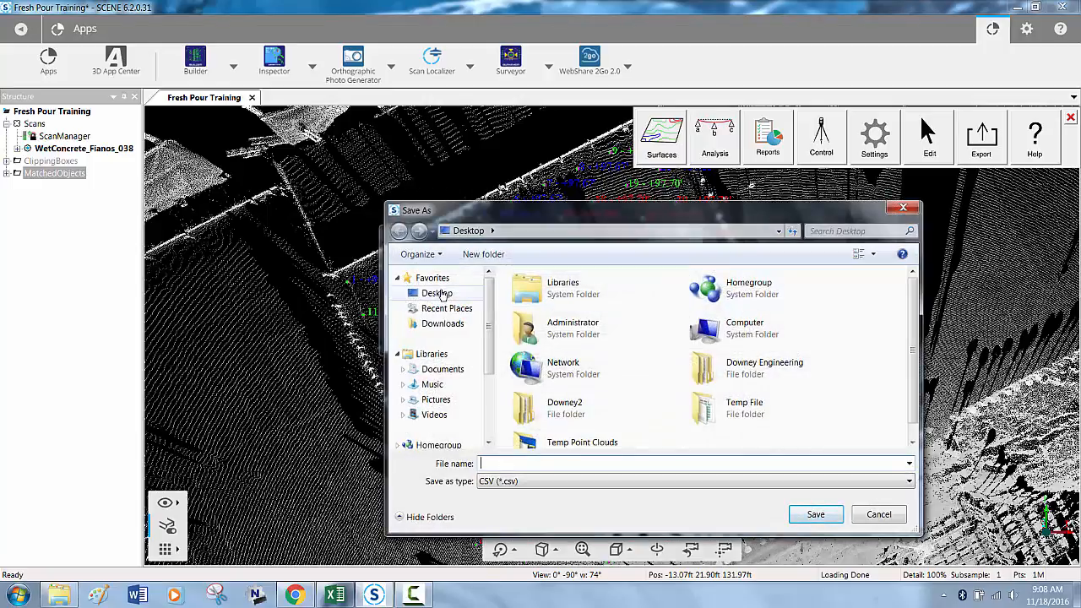
left_click(504, 460)
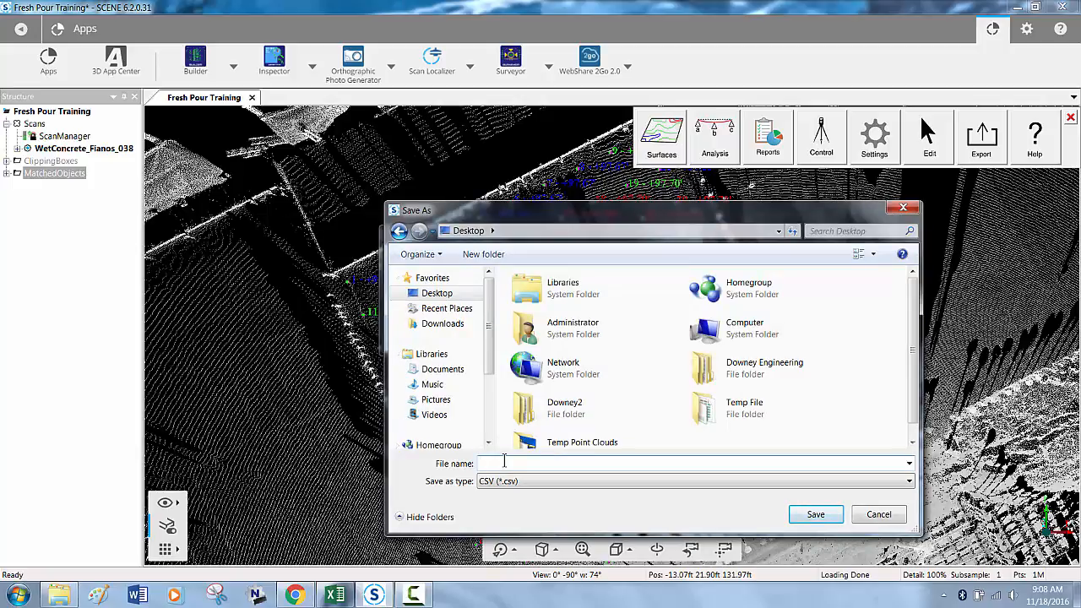
type("Concrete Pour 11-18-2016")
left_click(801, 514)
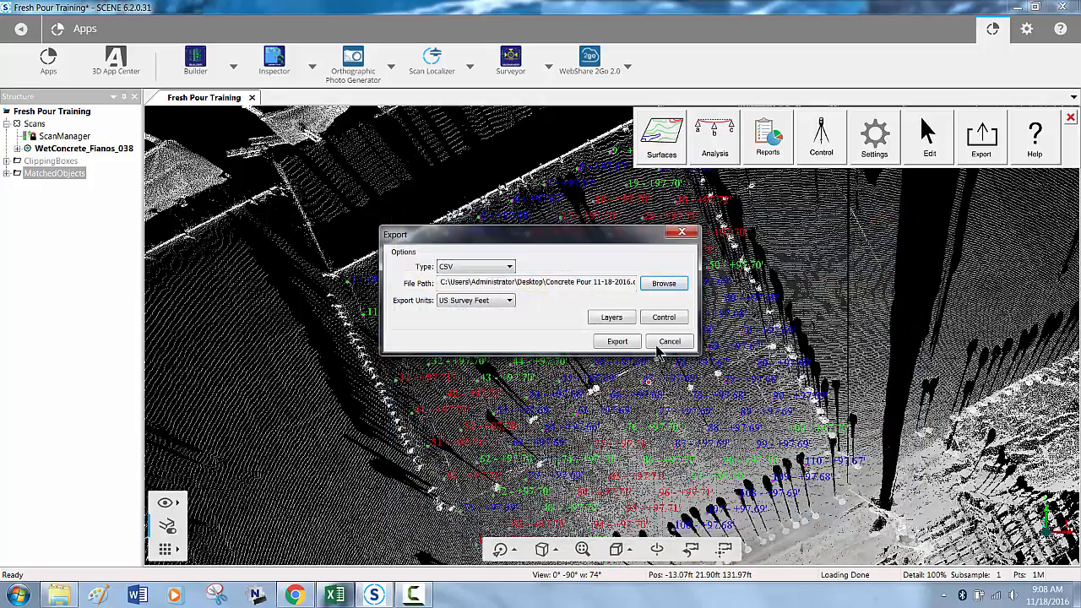
left_click(620, 341)
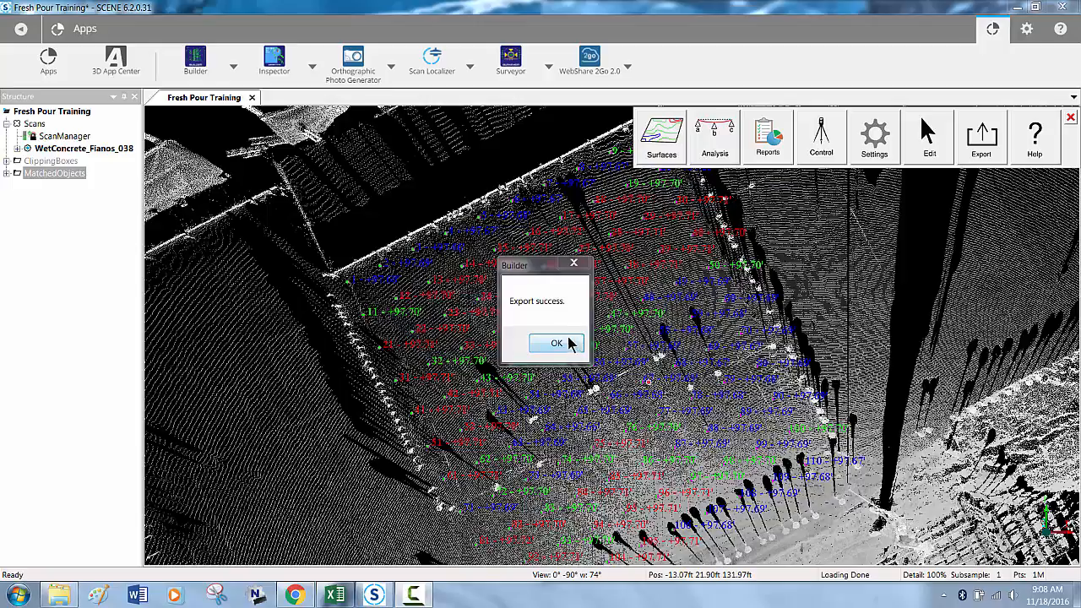
left_click(555, 347)
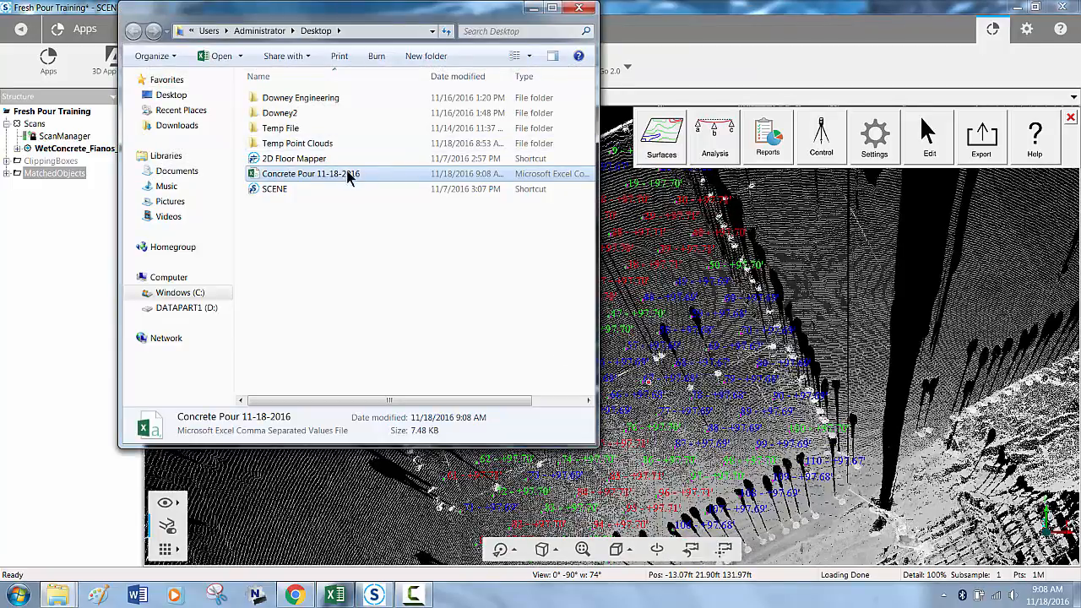
- Open the exported Concrete Pour 11-18-2016 file in Excel to review the point coordinates, then close it and its folder window
double_click(340, 174)
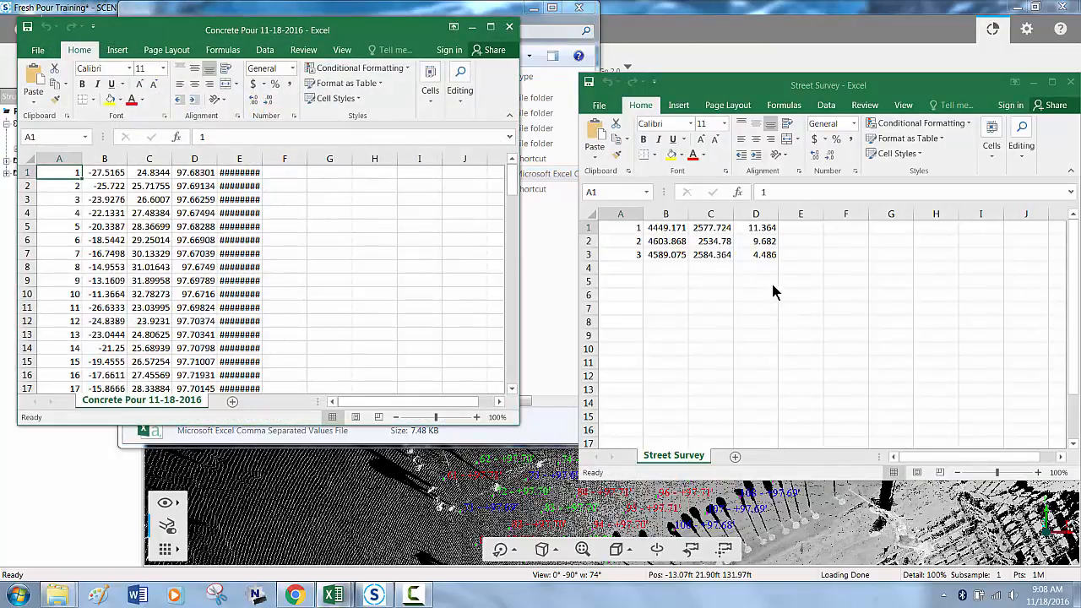
left_click(1034, 83)
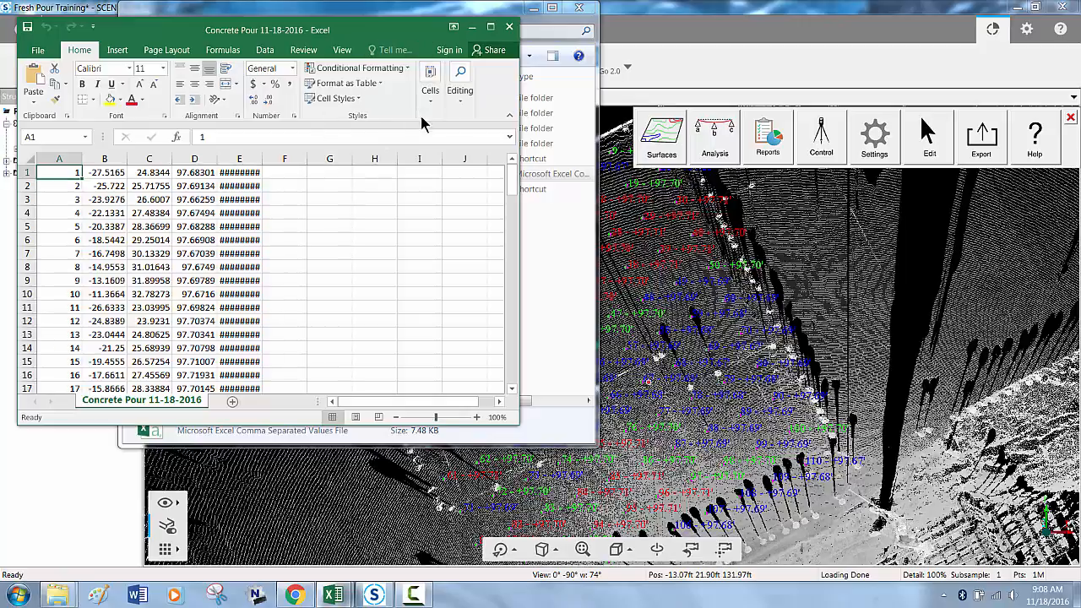
left_click(510, 28)
left_click(579, 8)
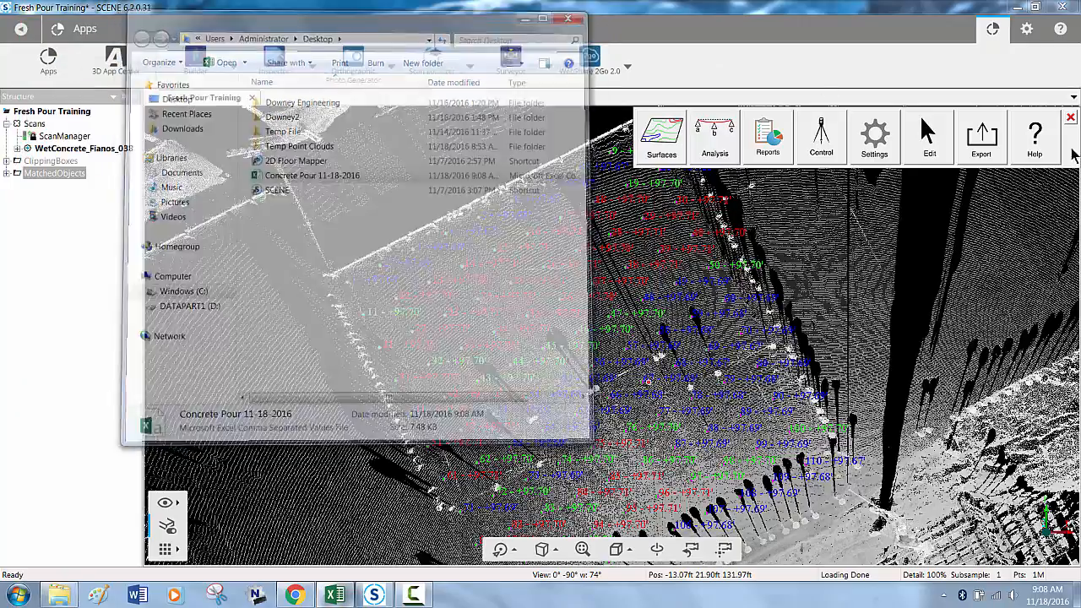
- Close the Builder tools and set the Scans folder's Z position to -2 ft in its transformation properties, with global coordinates enabled
left_click(1071, 117)
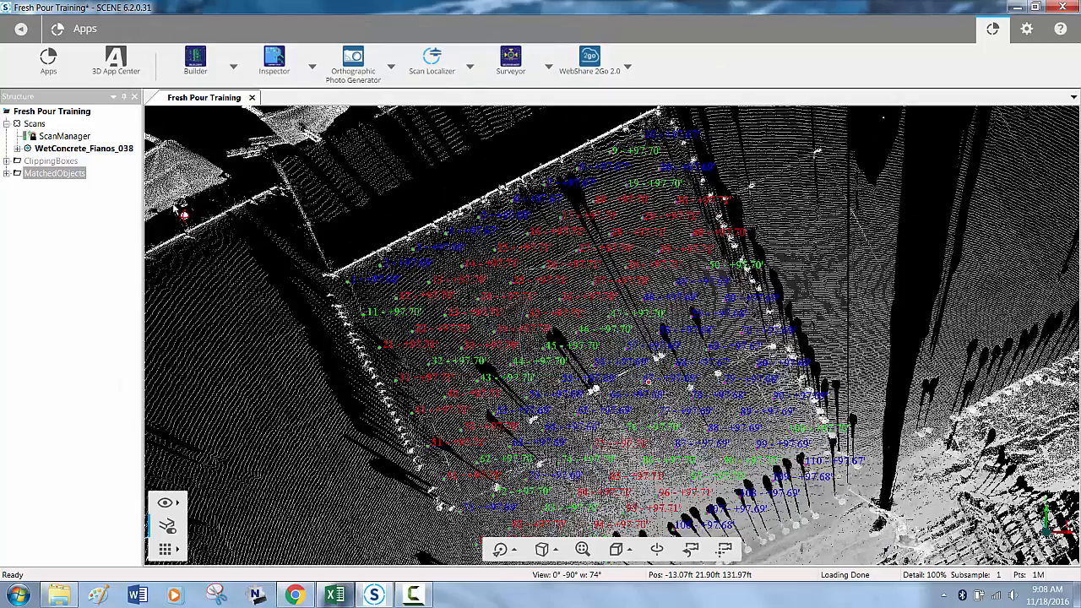
left_click(6, 124)
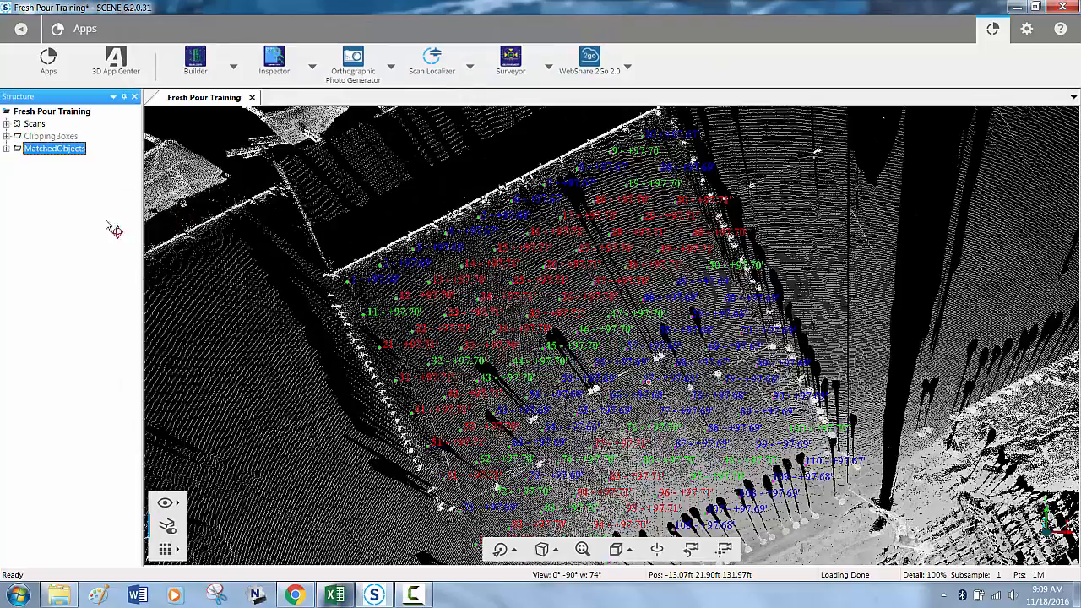
left_click(37, 126, "ctrl")
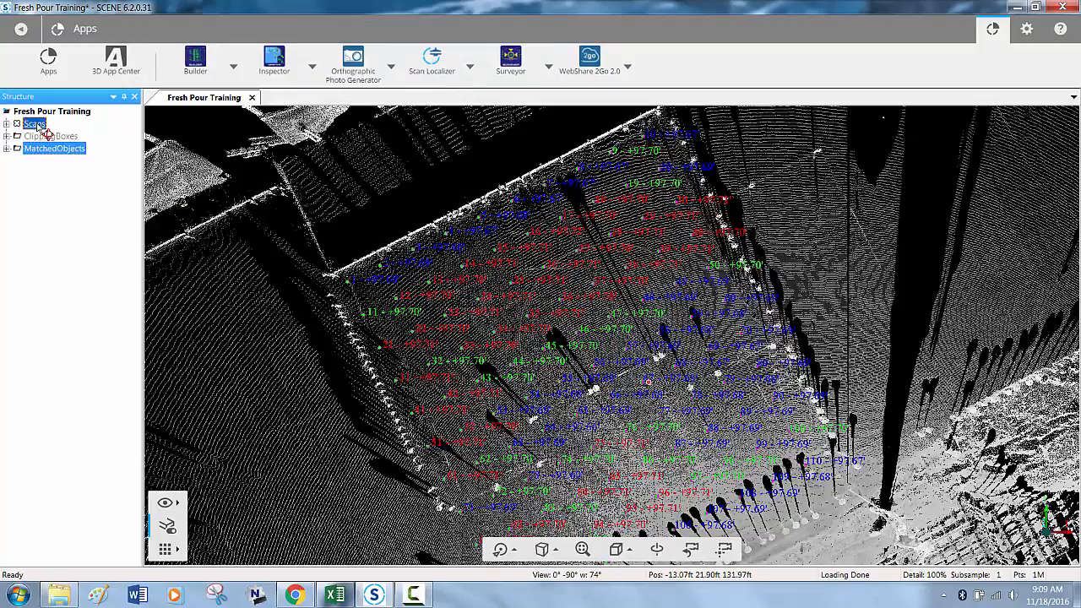
right_click(44, 127)
left_click(121, 293)
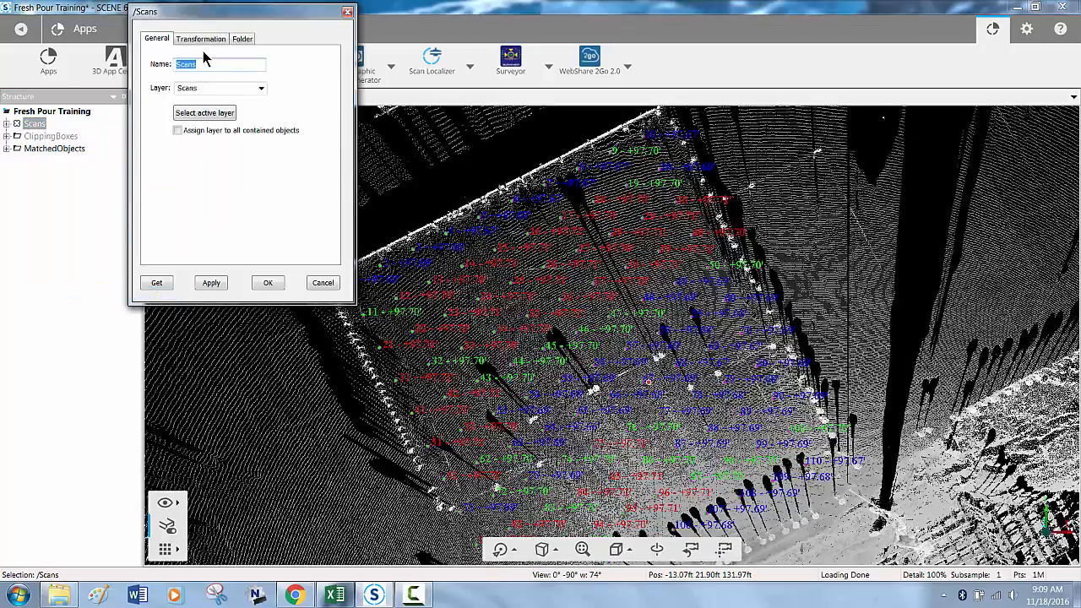
left_click(207, 38)
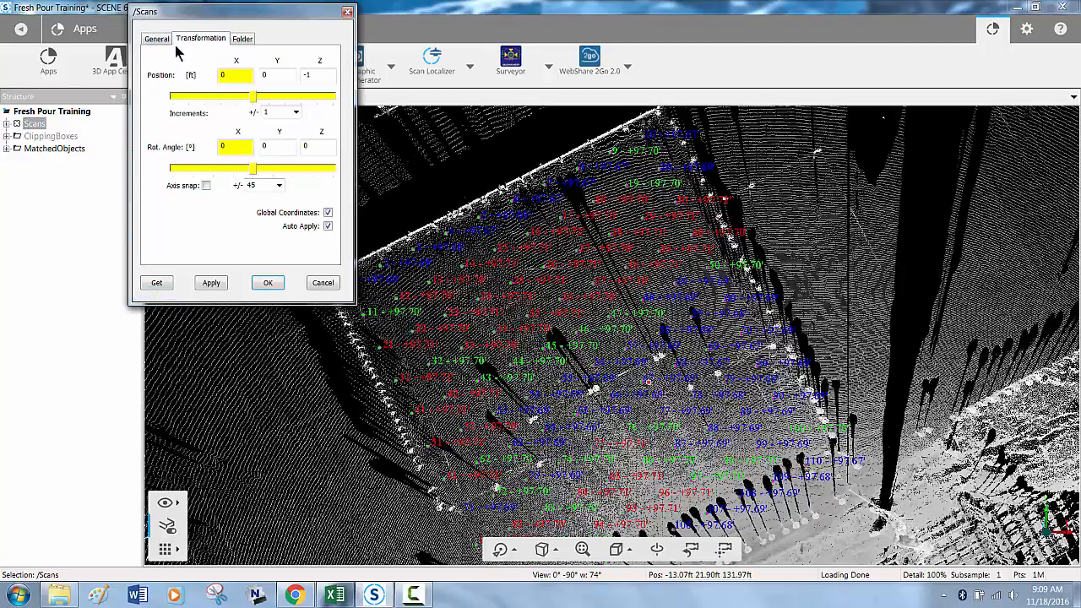
double_click(312, 77)
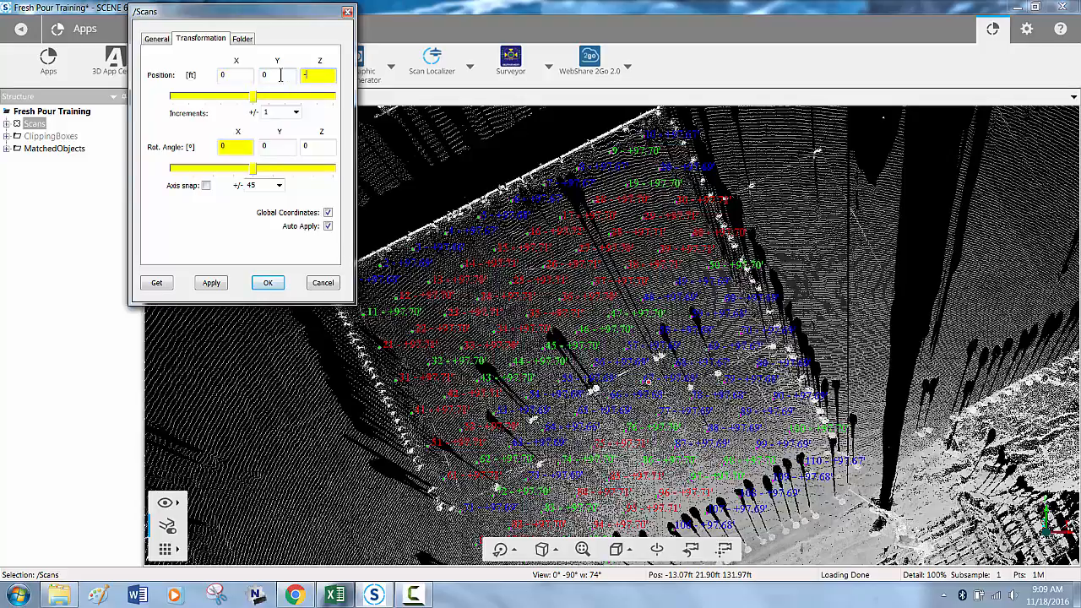
left_click(217, 283)
left_click(268, 284)
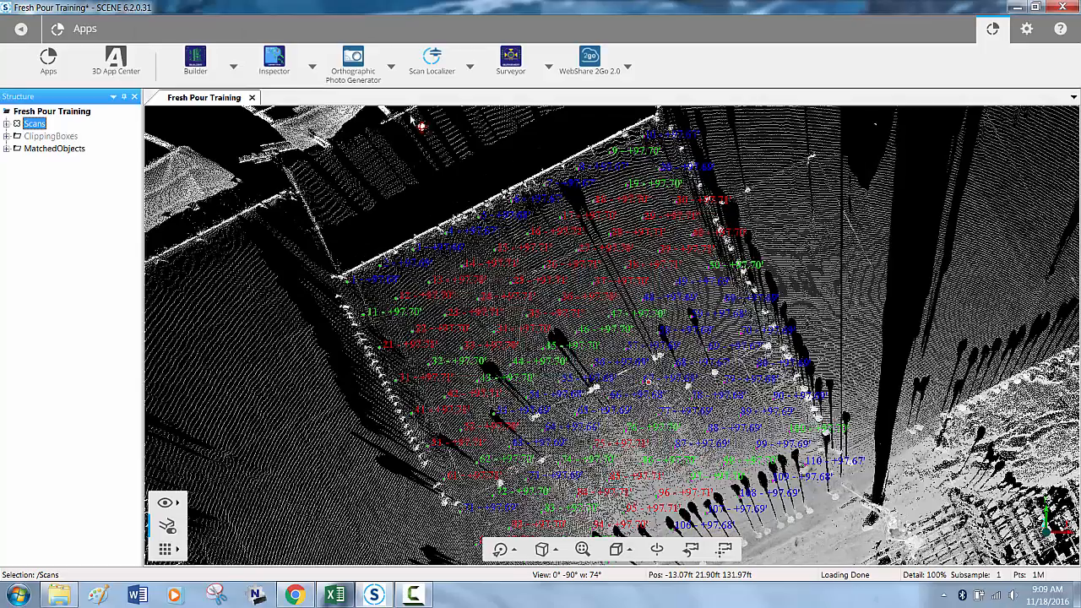
- Re-enable the Builder App, clear all grid points from the slab with the start-fresh edit tool and close the Edit tools
left_click(234, 68)
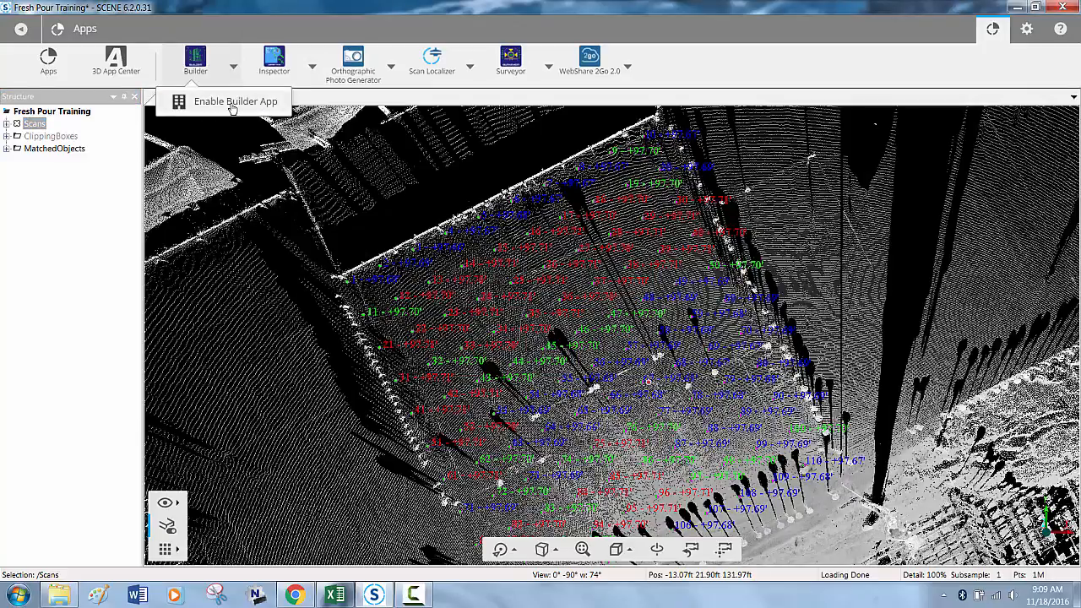
left_click(225, 102)
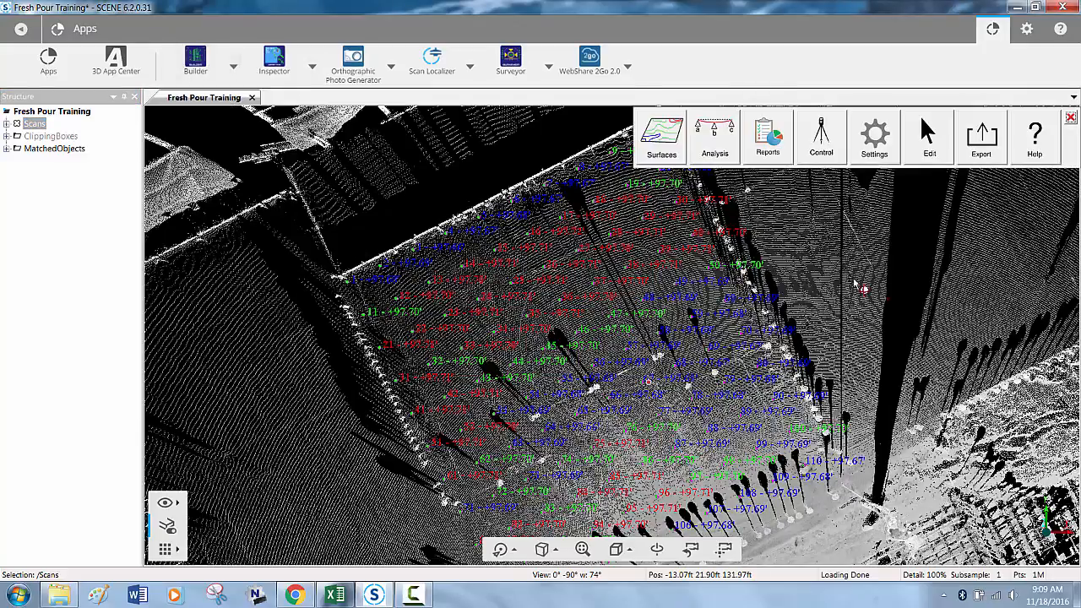
left_click(929, 158)
left_click(962, 192)
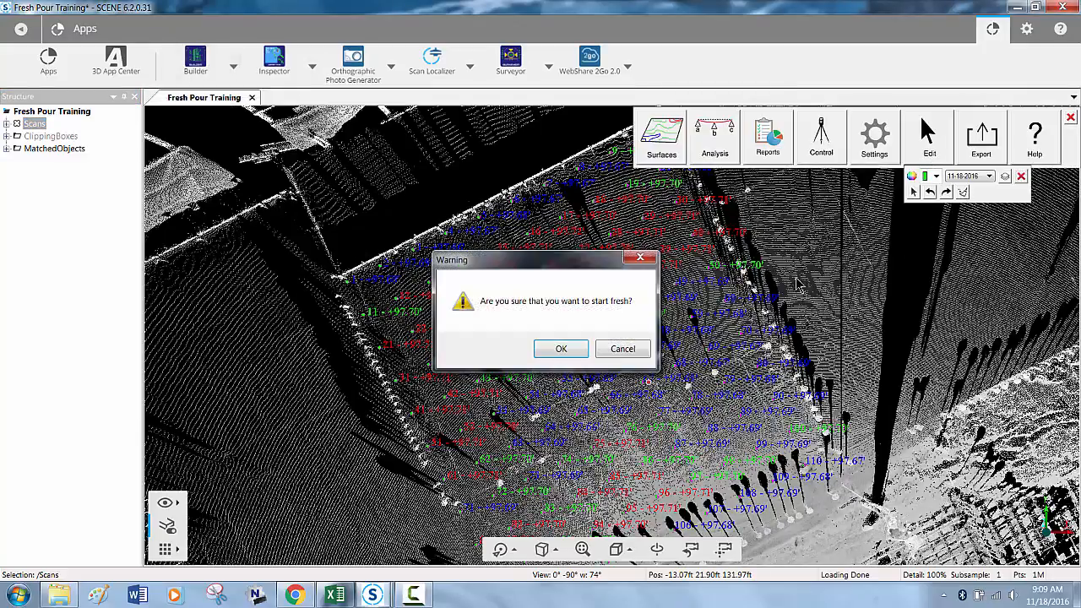
left_click(562, 350)
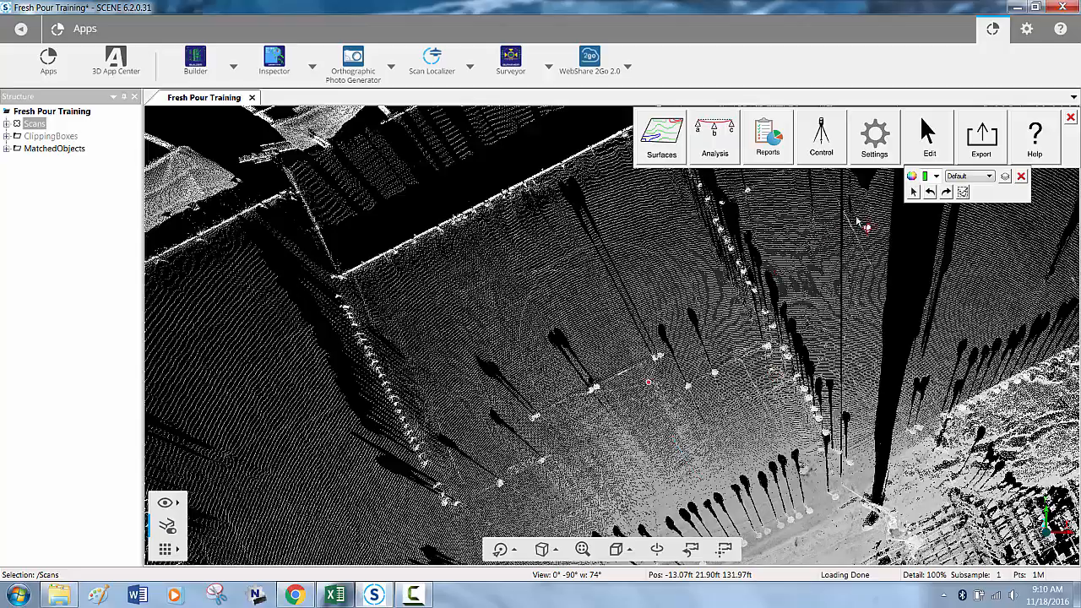
left_click(1021, 179)
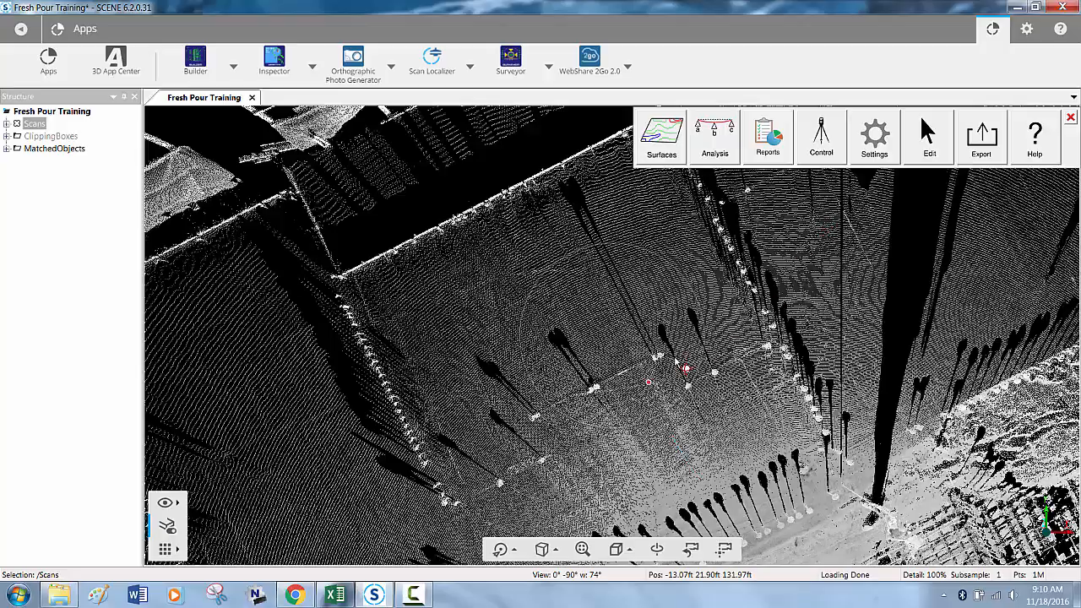
- Run a Monitor Changes analysis by importing the Concrete Pour 11-18-2016 CSV file from the Desktop as Ground-Monitoring data
left_click(709, 154)
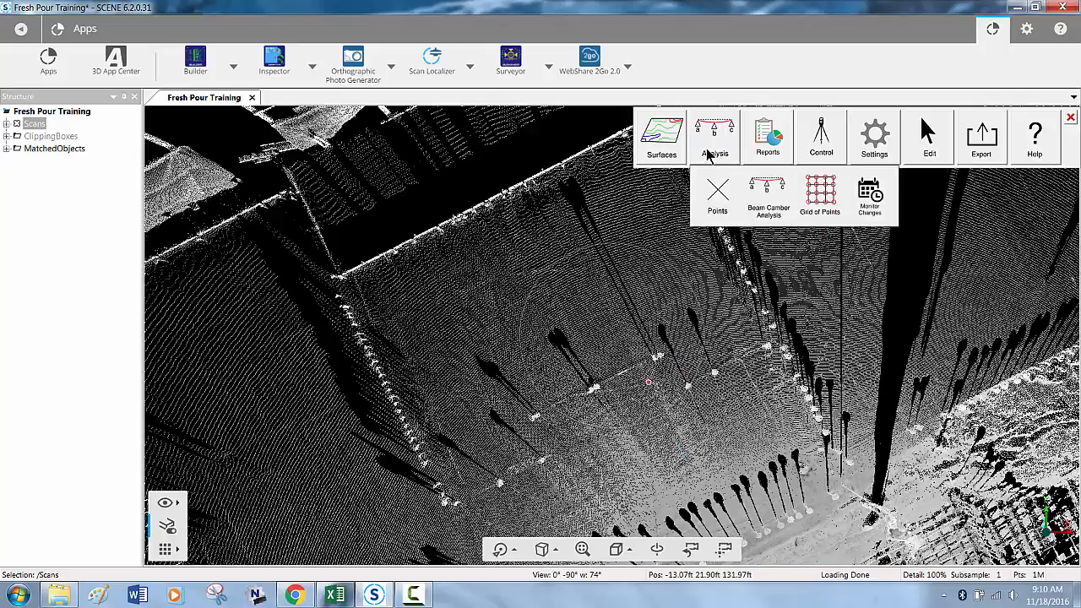
left_click(870, 198)
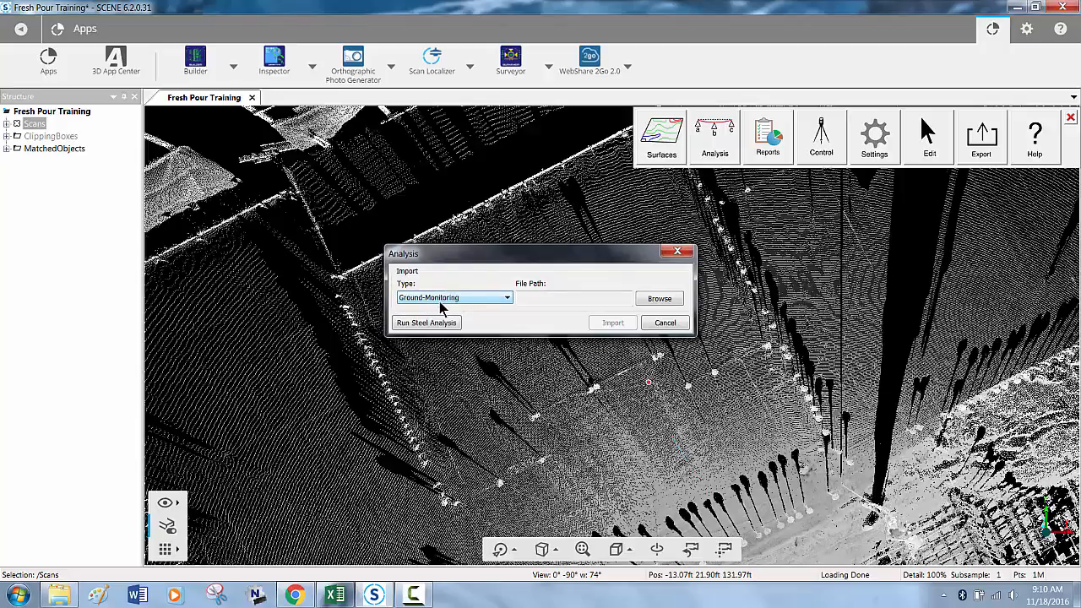
left_click(657, 298)
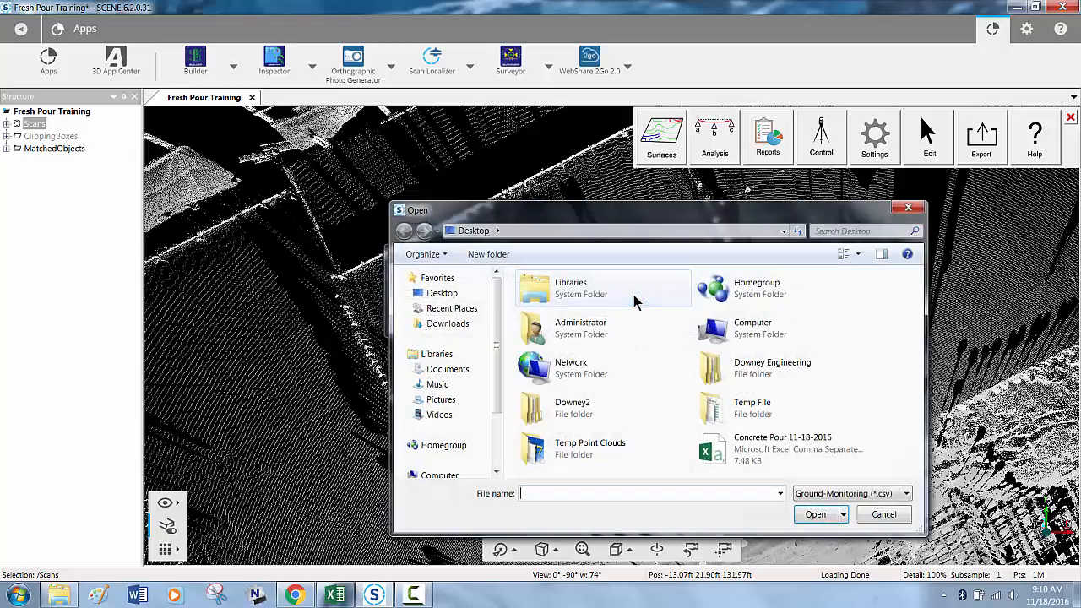
left_click(820, 447)
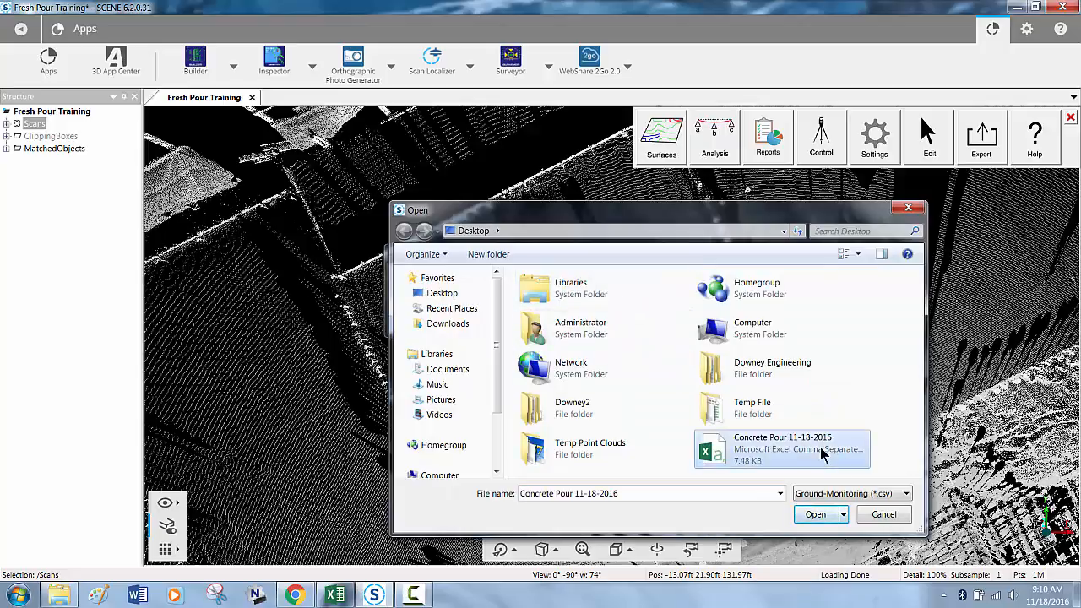
left_click(831, 517)
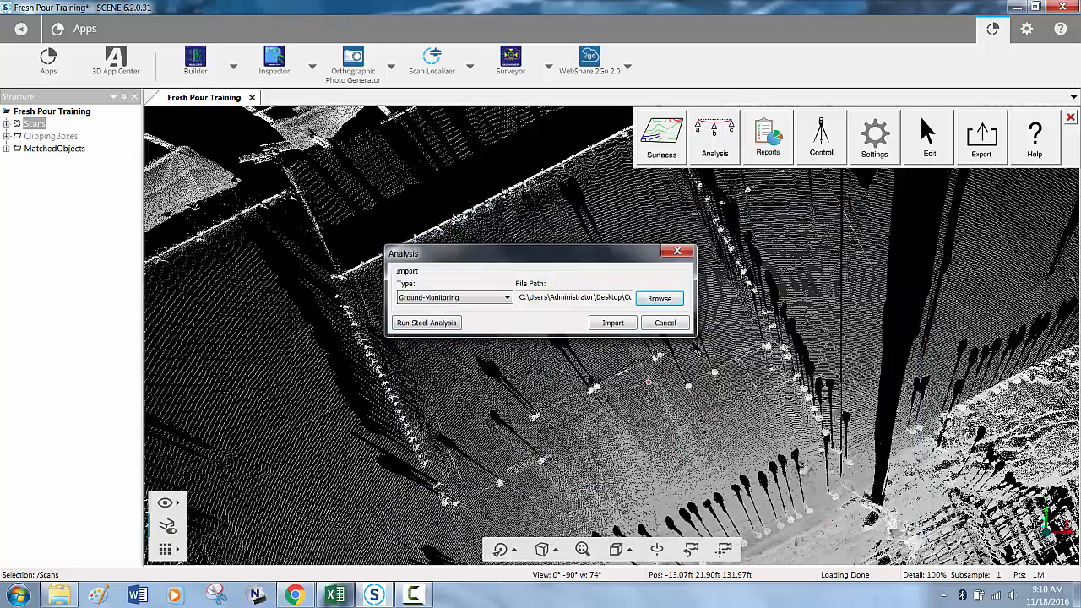
left_click(616, 325)
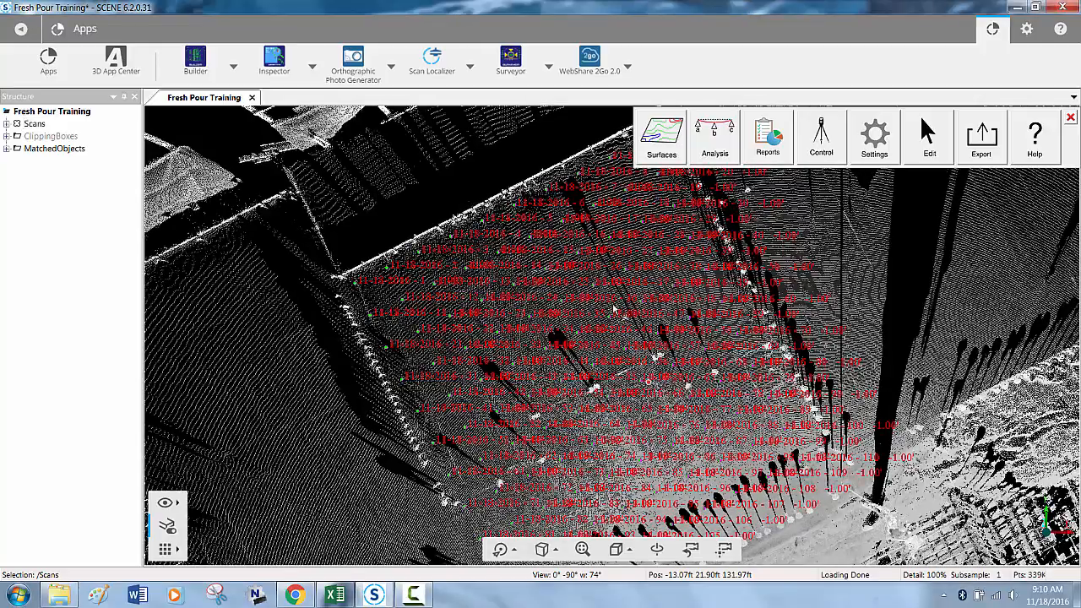
- Examine the elevation-change labels and colours of the imported monitoring points across the slab
scroll(614, 311, "up", 5)
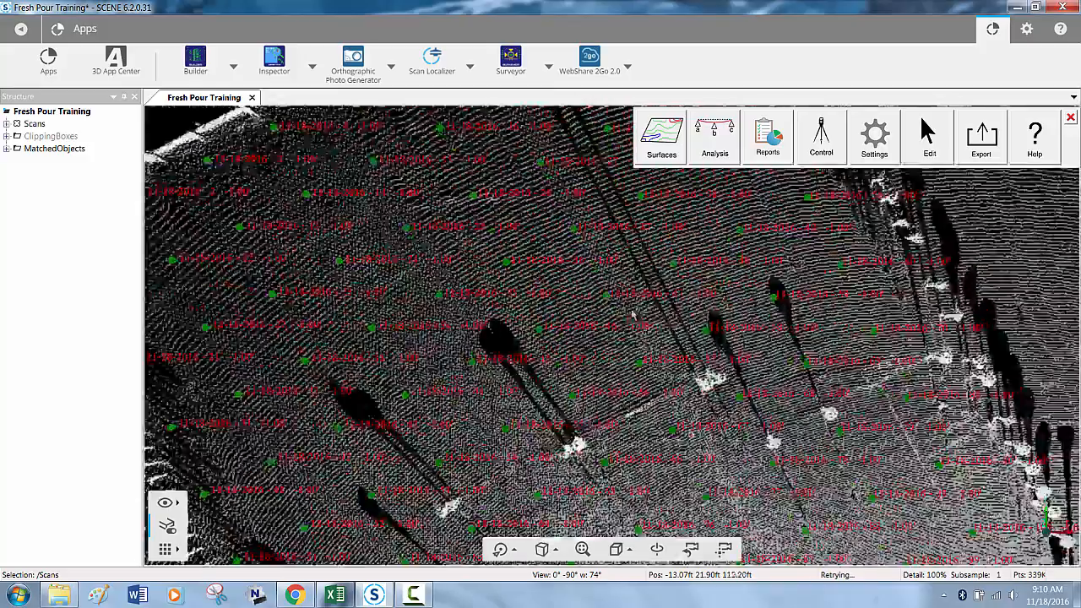
scroll(635, 314, "up", 5)
middle_click_drag(638, 313, 603, 397)
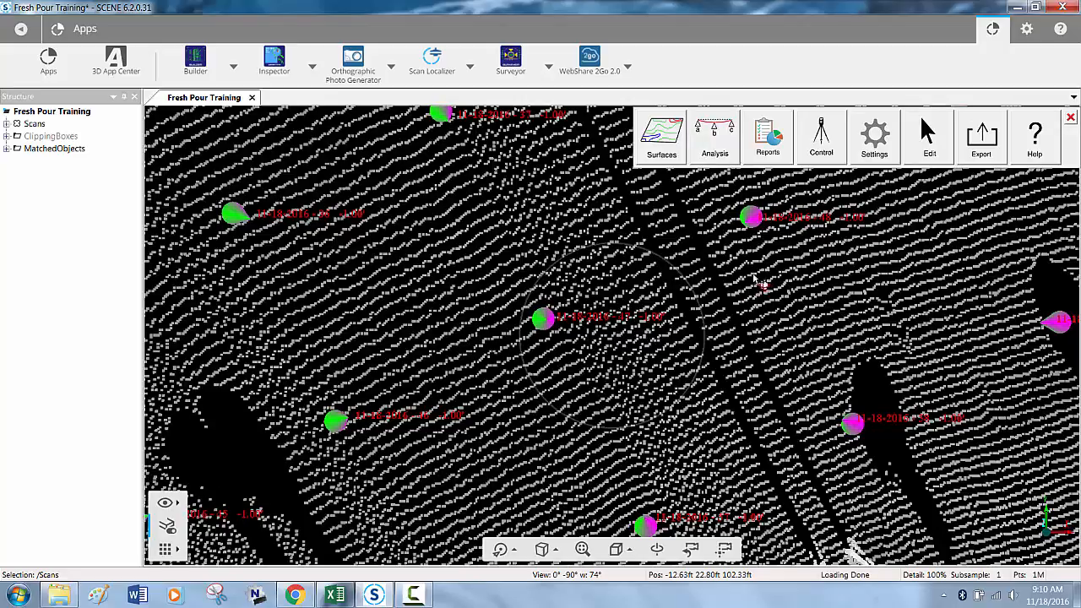
scroll(655, 380, "down", 10)
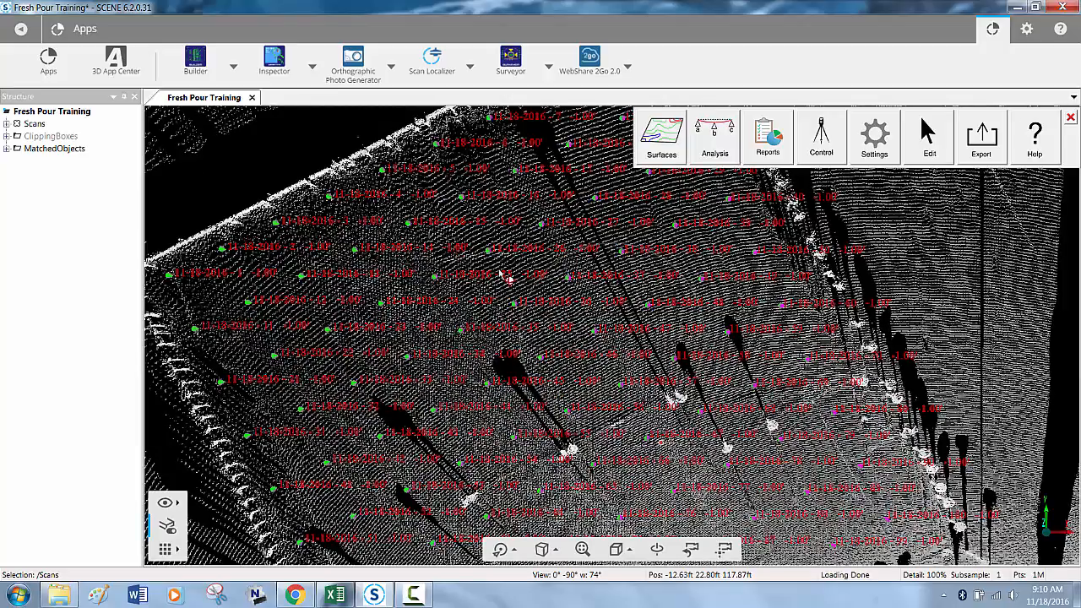
scroll(571, 349, "down", 5)
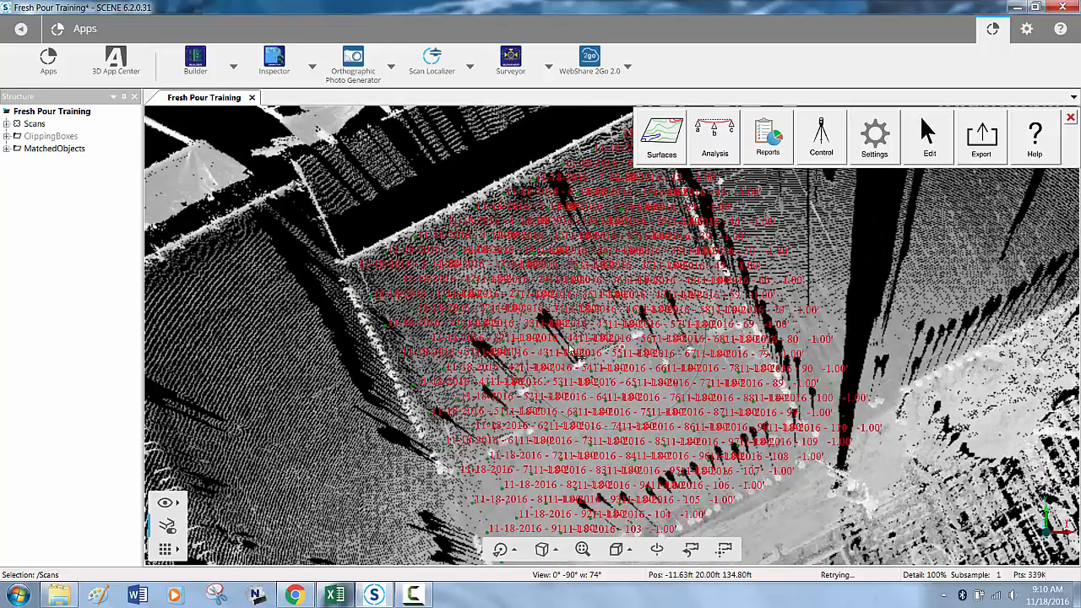
middle_click_drag(568, 347, 558, 325)
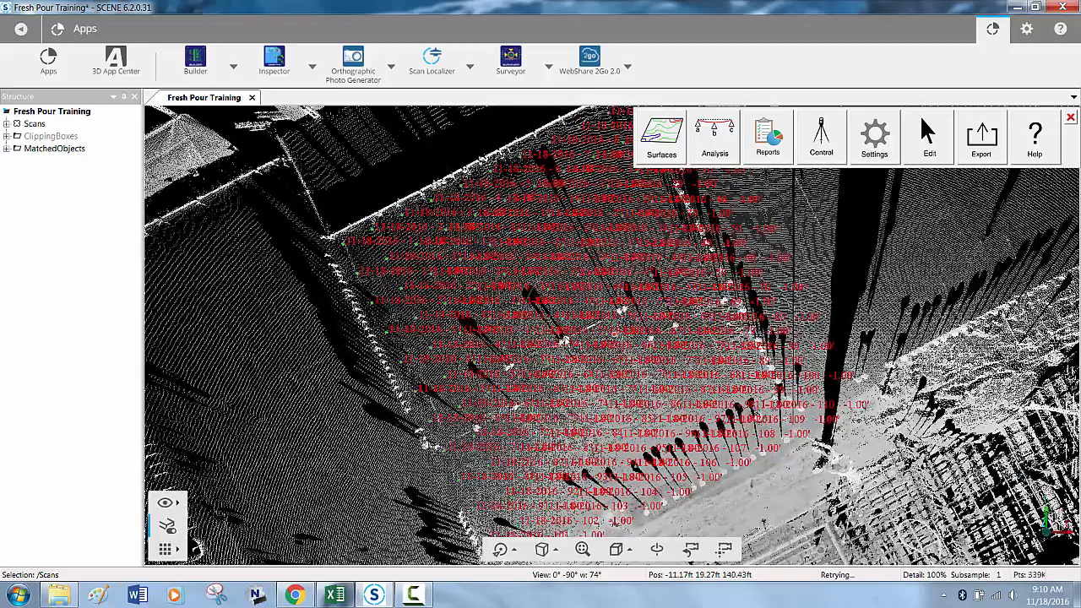
scroll(804, 285, "down", 3)
scroll(807, 288, "down", 2)
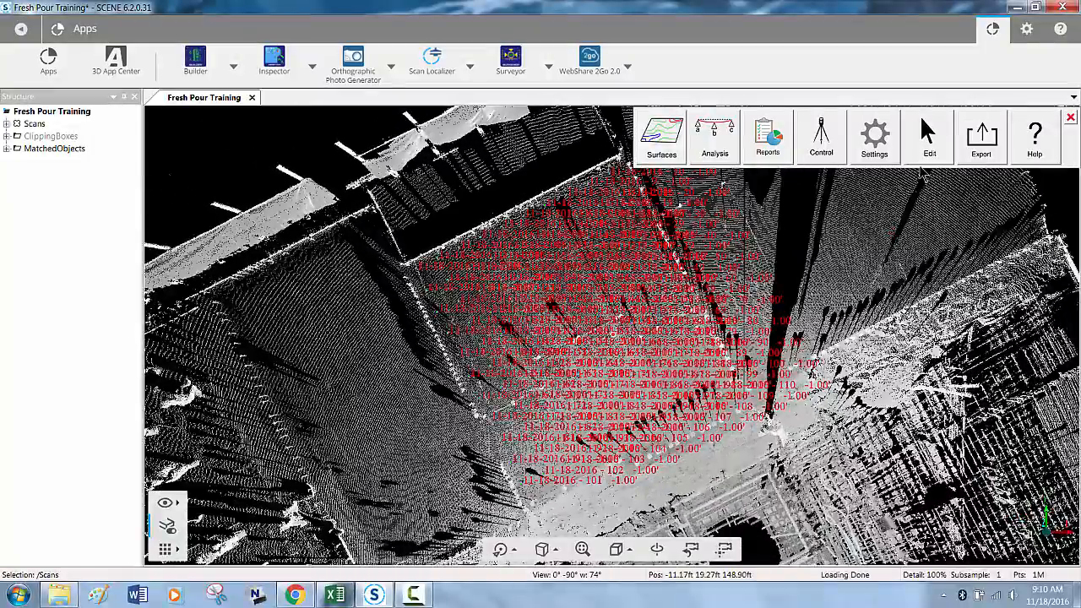
- Clear the comparison points from the slab with the start-fresh edit tool and close the Builder tools
left_click(929, 135)
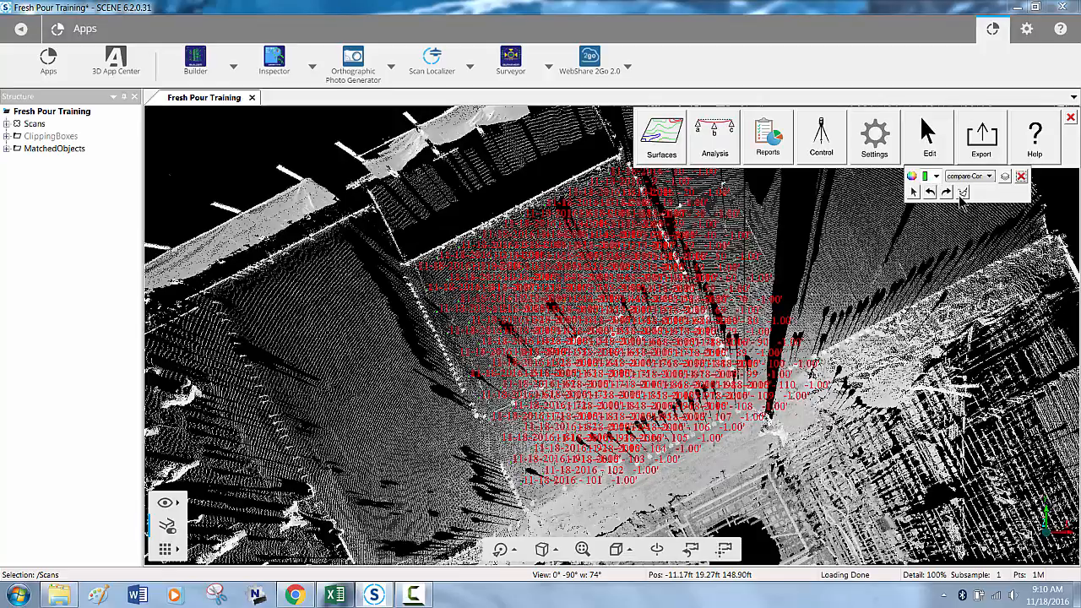
left_click(962, 192)
left_click(564, 352)
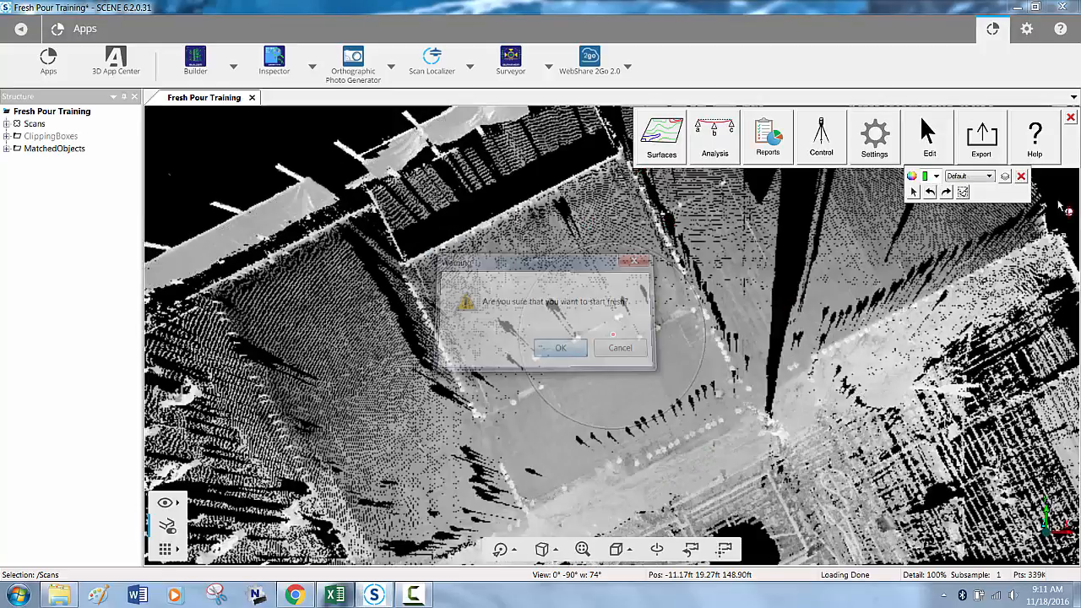
left_click(1070, 117)
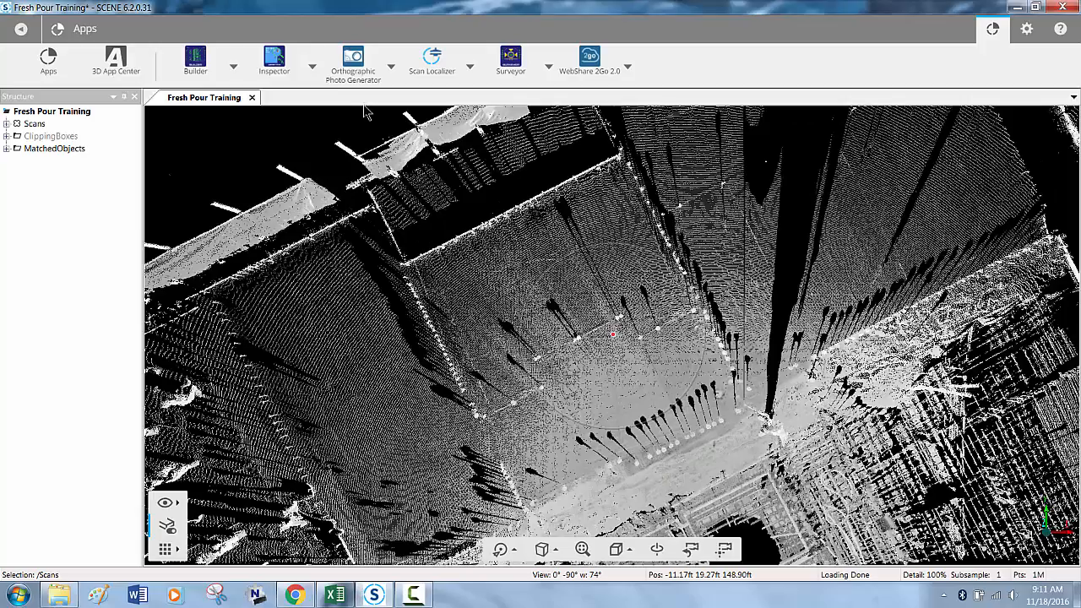
- Enable the Inspector App and draw two roughly parallel Floor Flatness (ASTM 1155) test runs along opposite sides of the slab
left_click(311, 66)
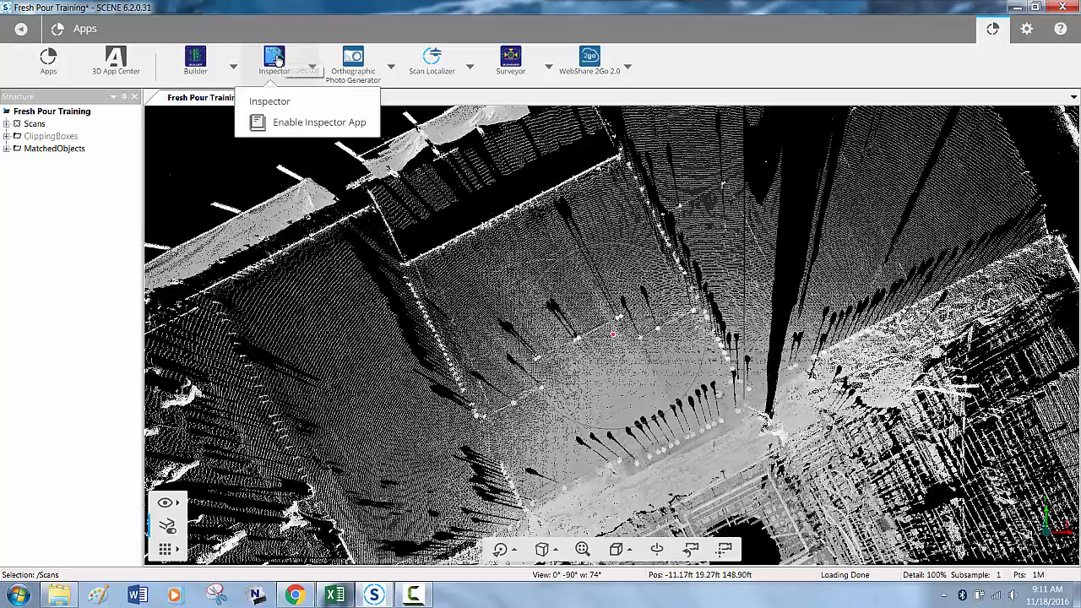
left_click(285, 123)
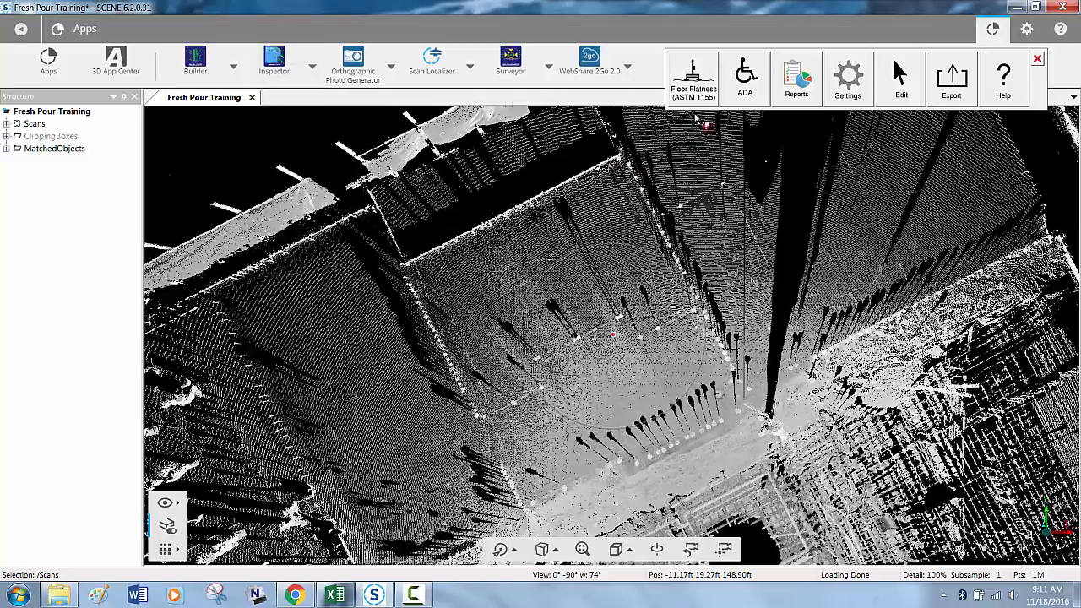
left_click(710, 72)
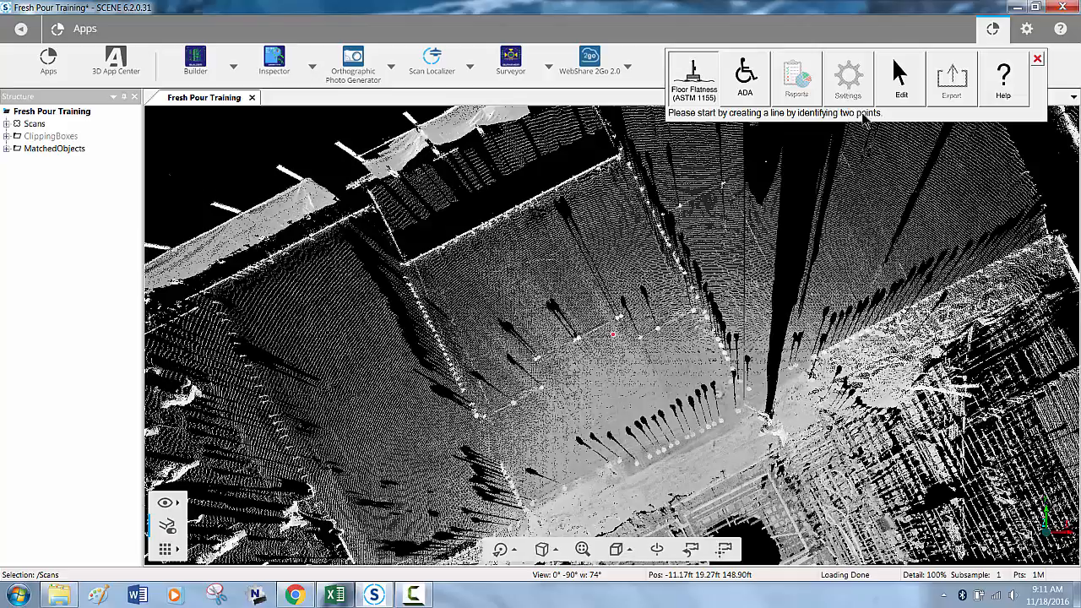
left_click(467, 290)
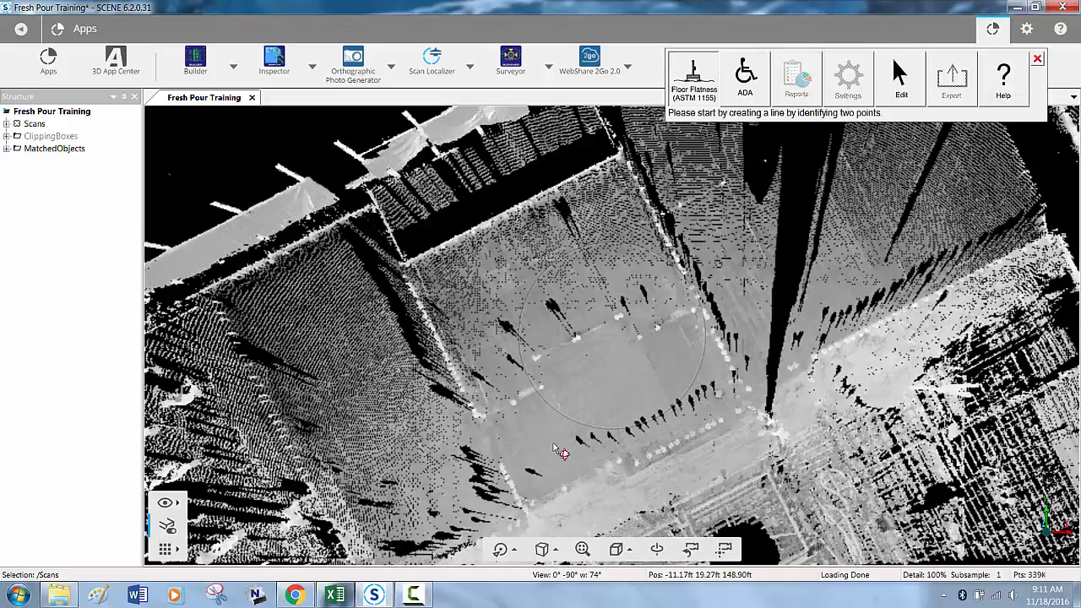
left_click(554, 441)
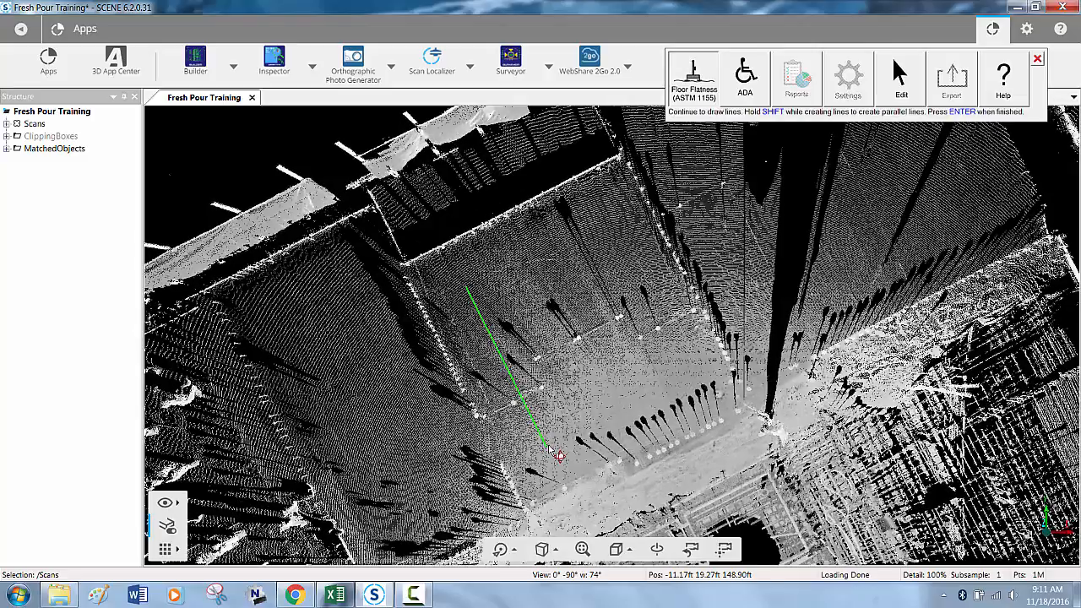
left_click(603, 230)
left_click(674, 364)
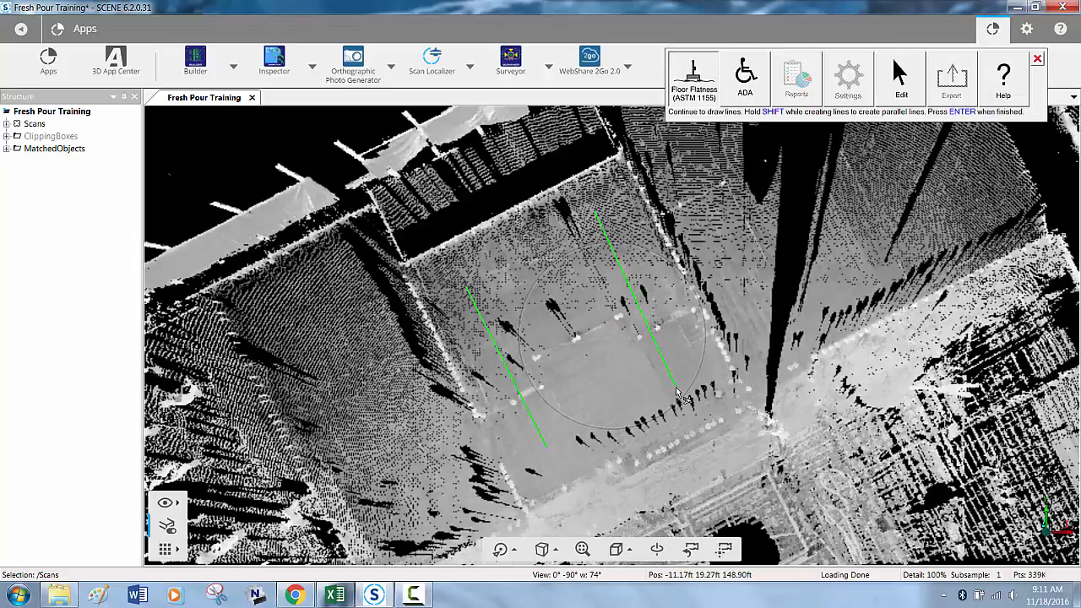
left_click(677, 389)
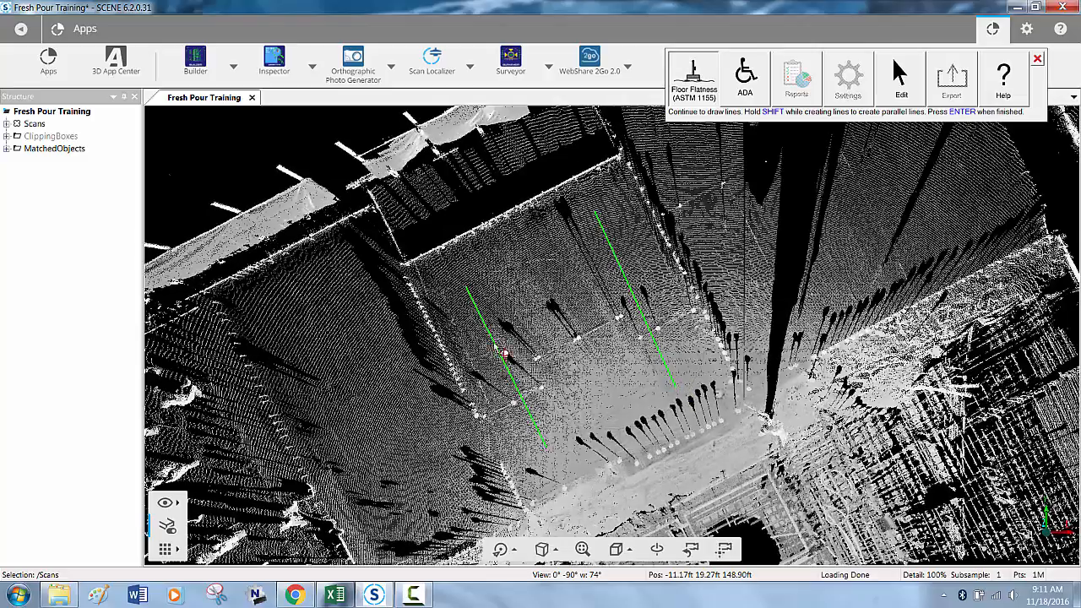
- Add two parallel test runs crossing the first pair and run the FF/FL analysis on all four
left_click(471, 330)
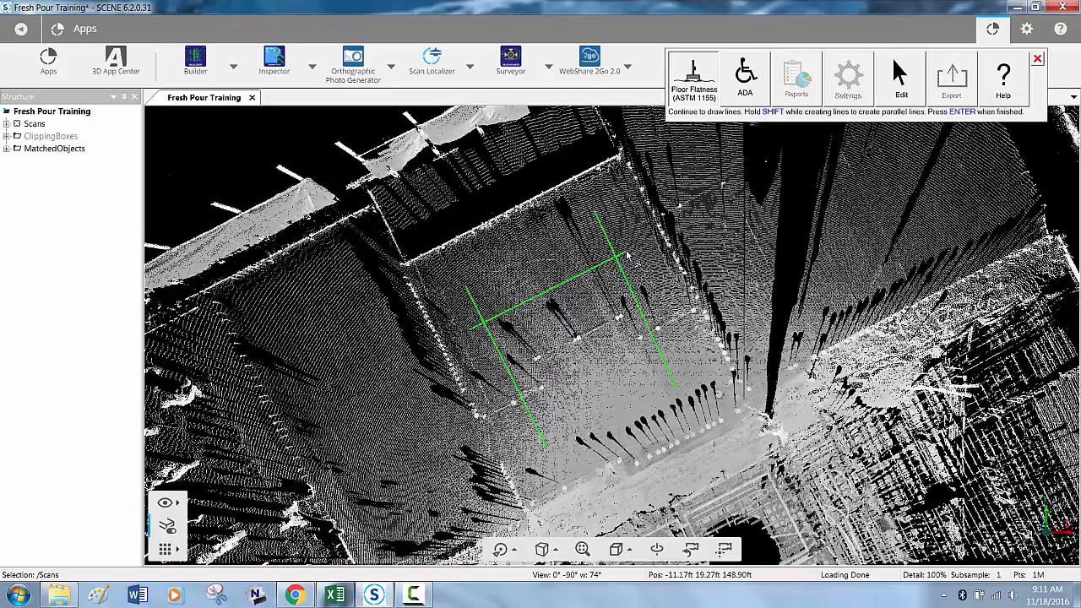
left_click(626, 254)
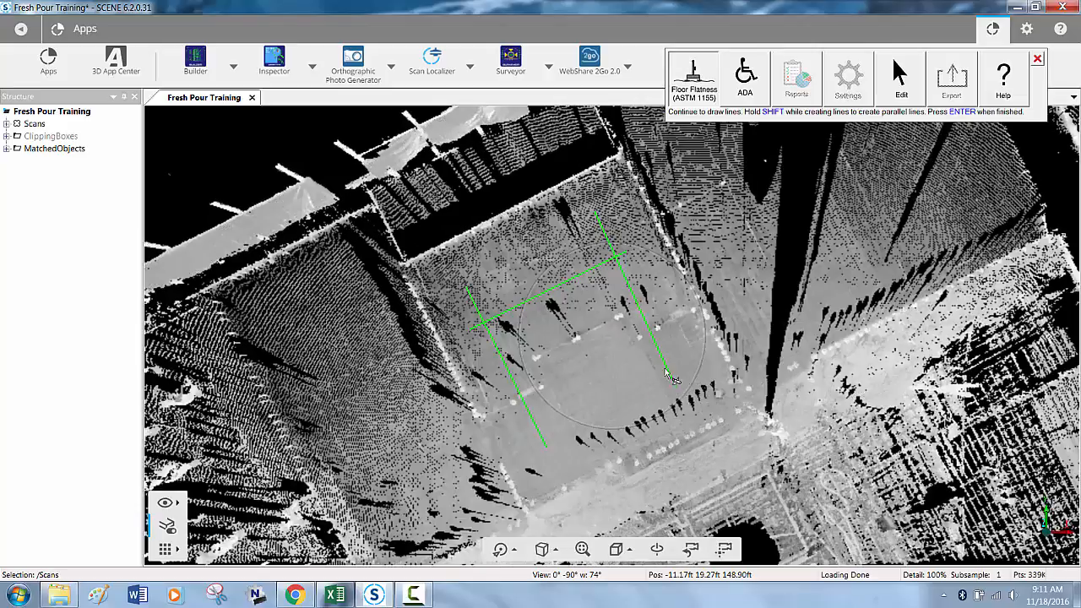
left_click(675, 349)
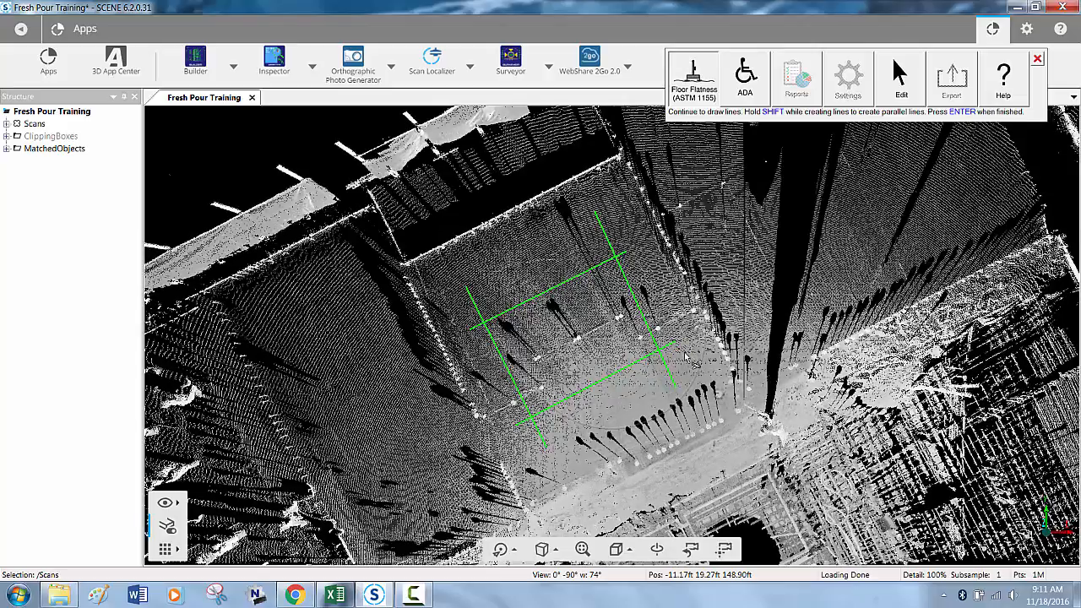
key("Return")
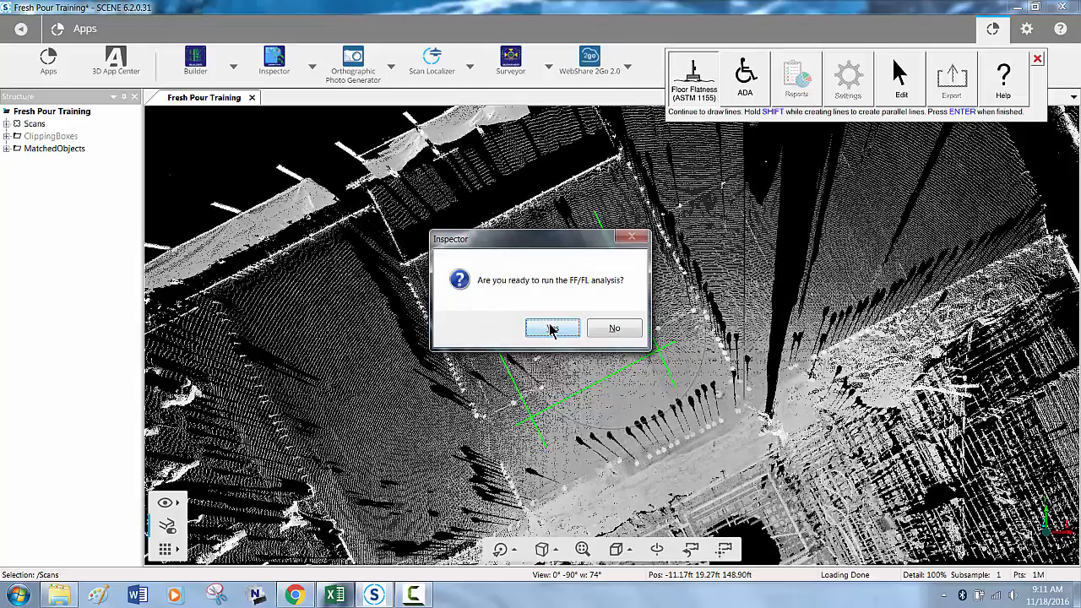
left_click(550, 329)
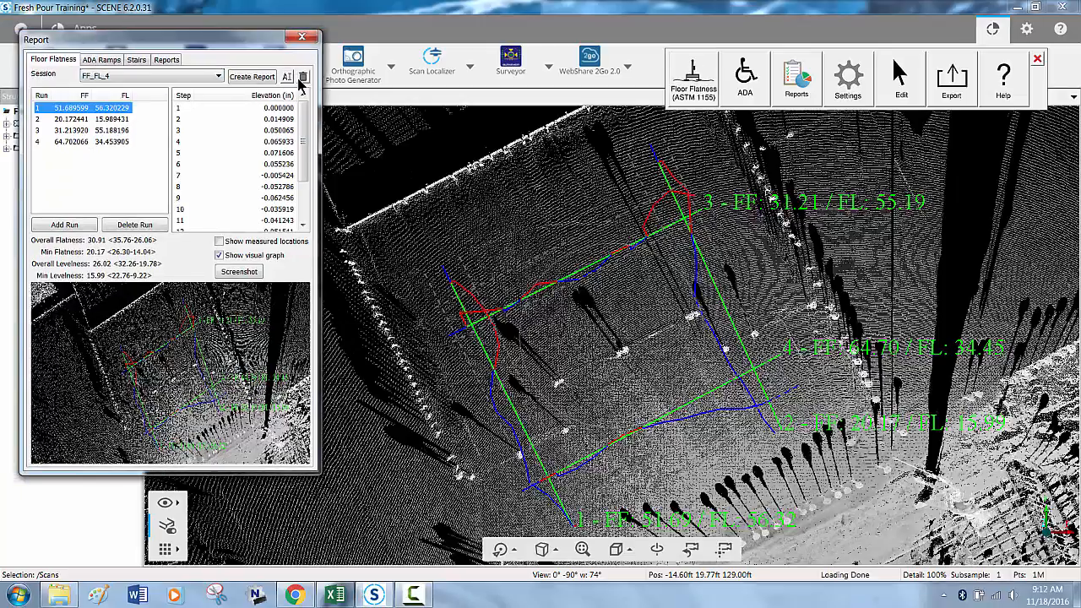
- Create the floor flatness report for session FF_FL_4 with the visual graph shown
left_click_drag(202, 32, 359, 100)
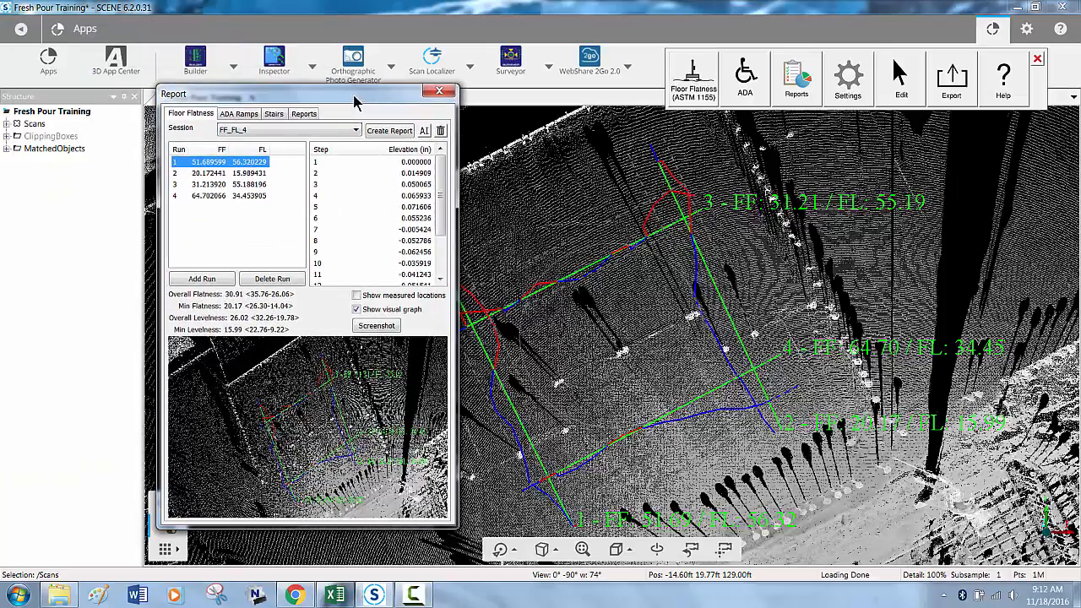
left_click(320, 133)
left_click(320, 135)
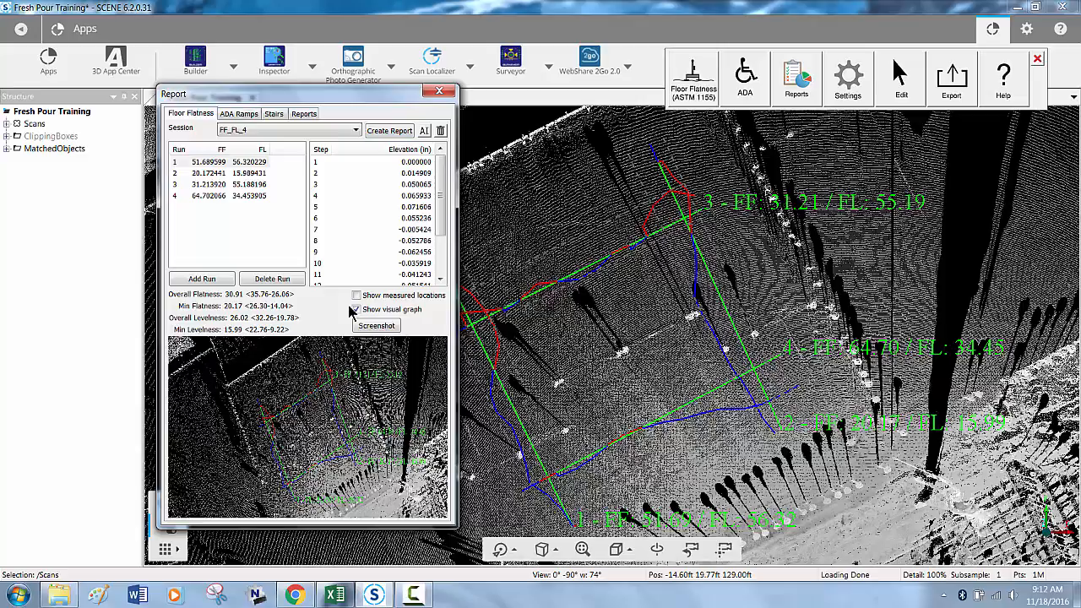
left_click(390, 131)
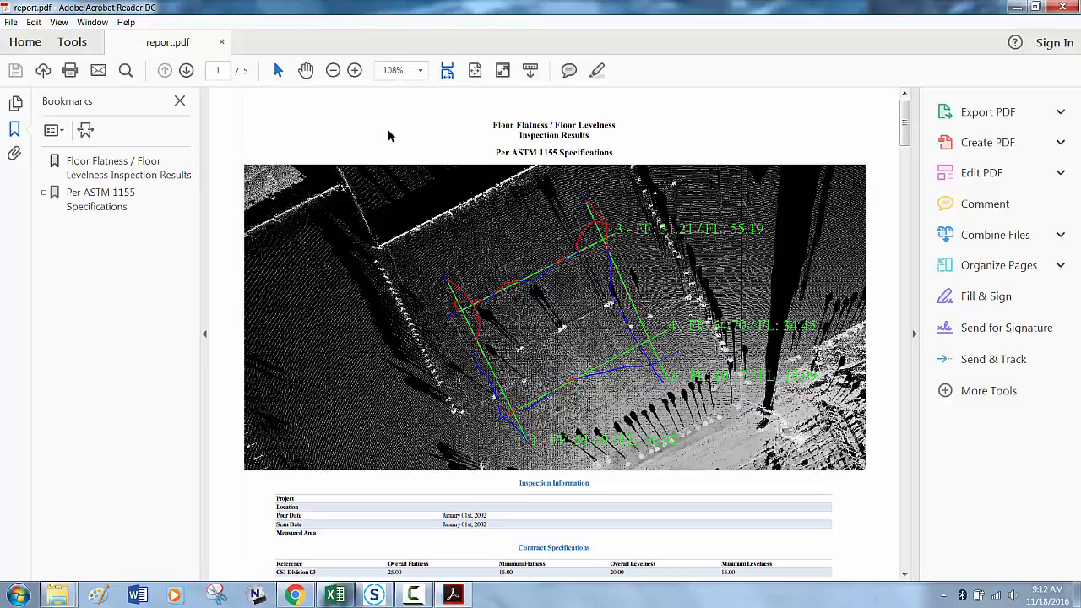
- Hide the bookmarks in the PDF report and review its contract specifications, overall results and individual run results
left_click(180, 101)
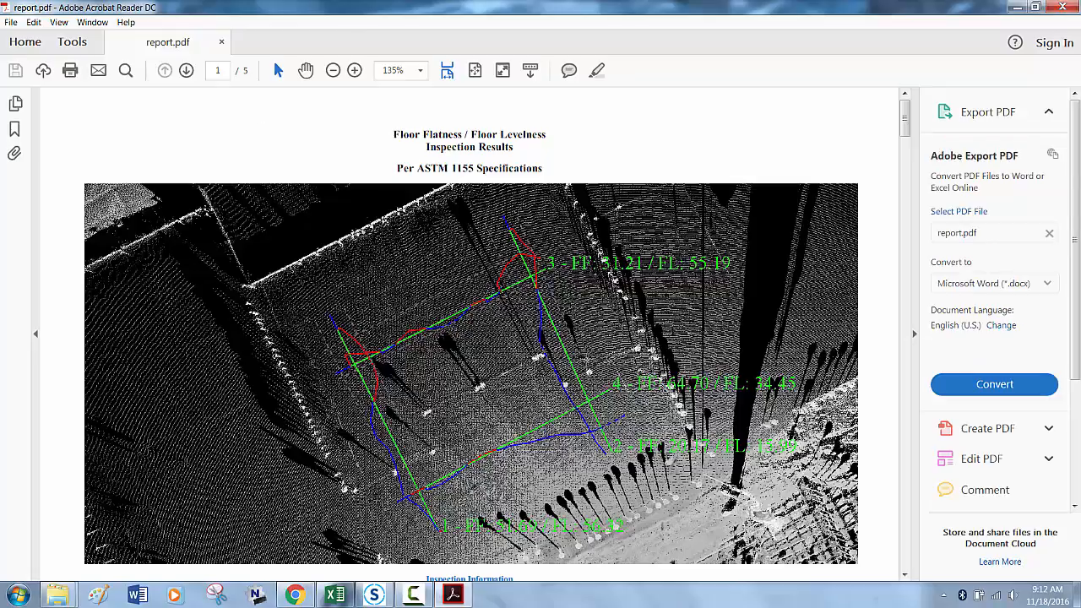
scroll(527, 336, "down", 8)
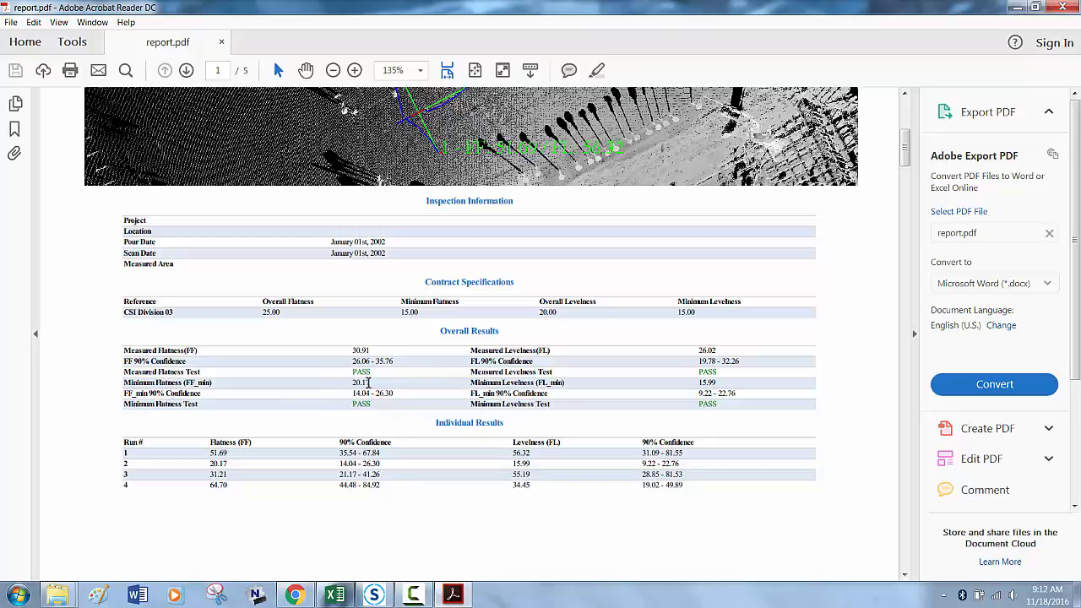
scroll(522, 384, "up", 5)
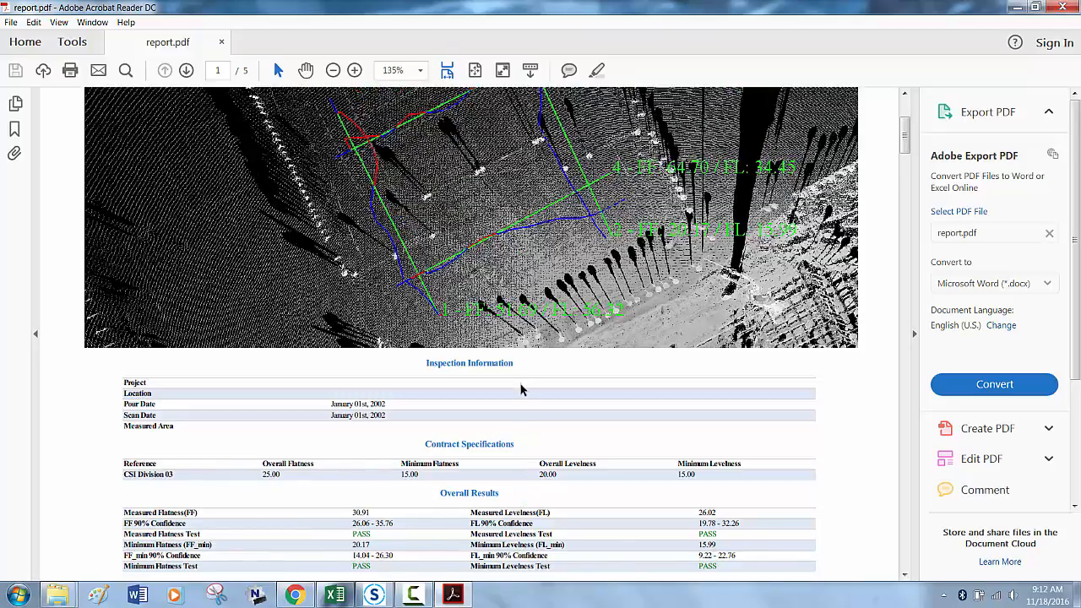
scroll(521, 388, "down", 6)
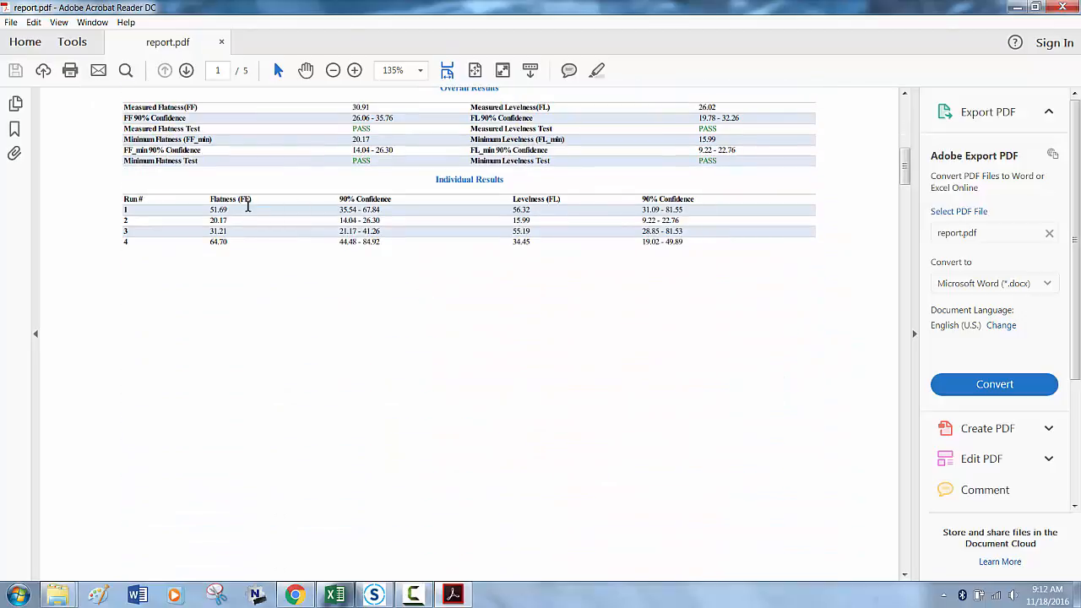
scroll(554, 249, "up", 4)
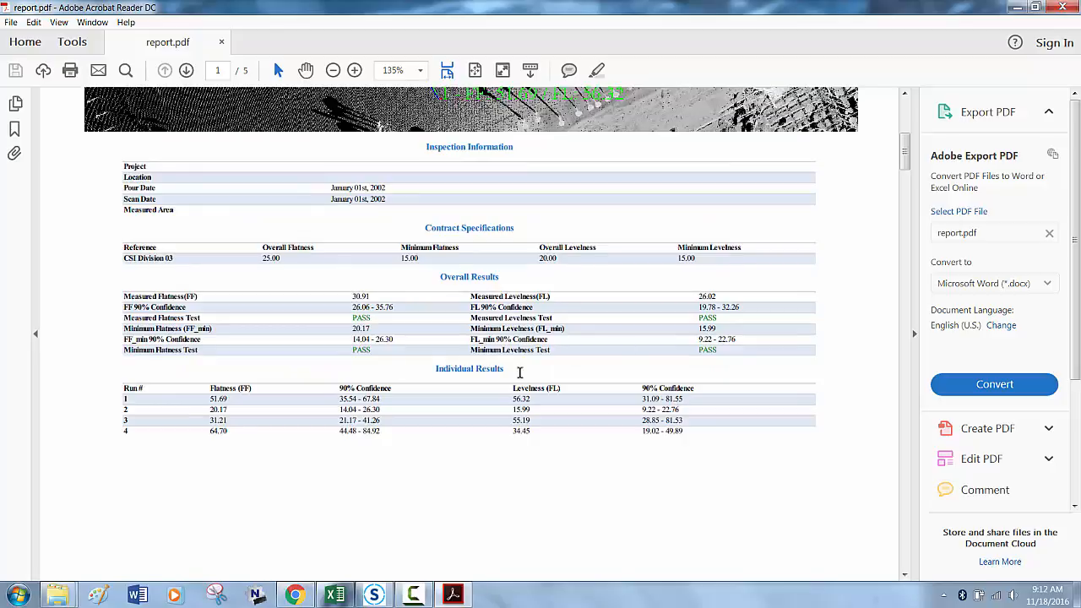
scroll(613, 318, "up", 8)
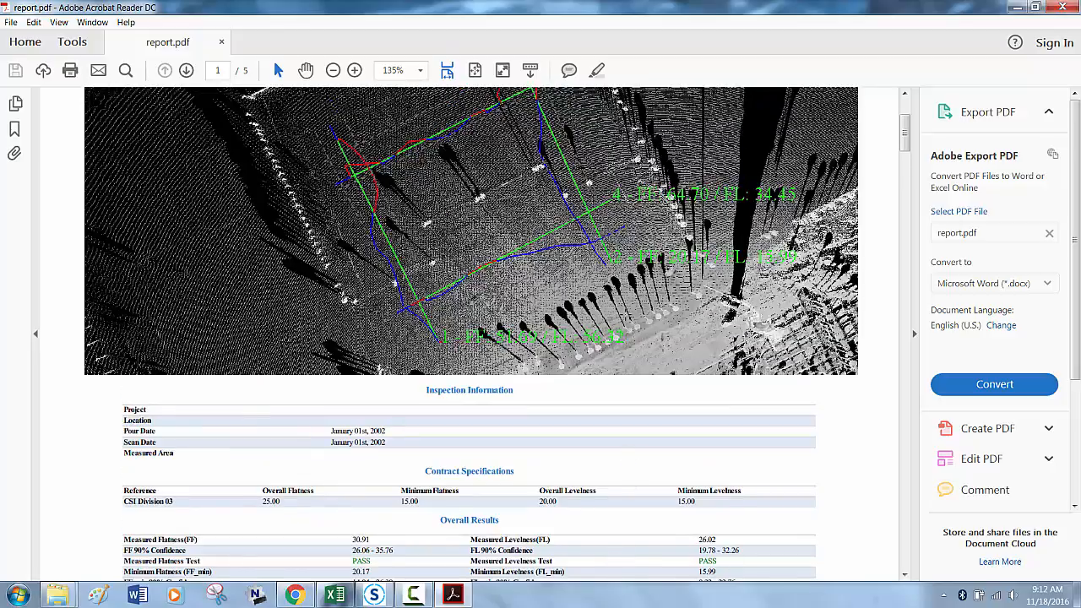